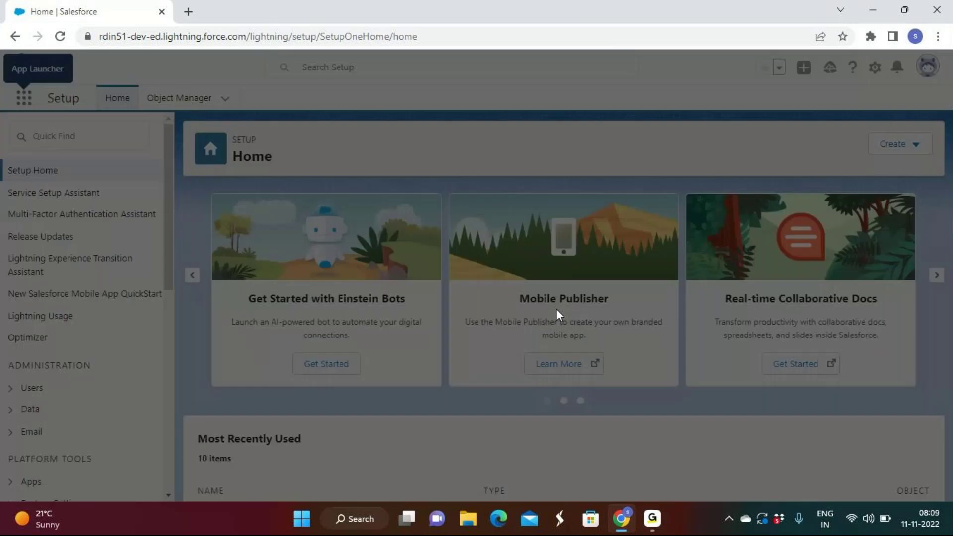
Step: Open the Rd Sales App from the app launcher and display its Employees list
{"action": "scroll", "coordinate": [560, 317], "scroll_direction": "down", "scroll_amount": 5}
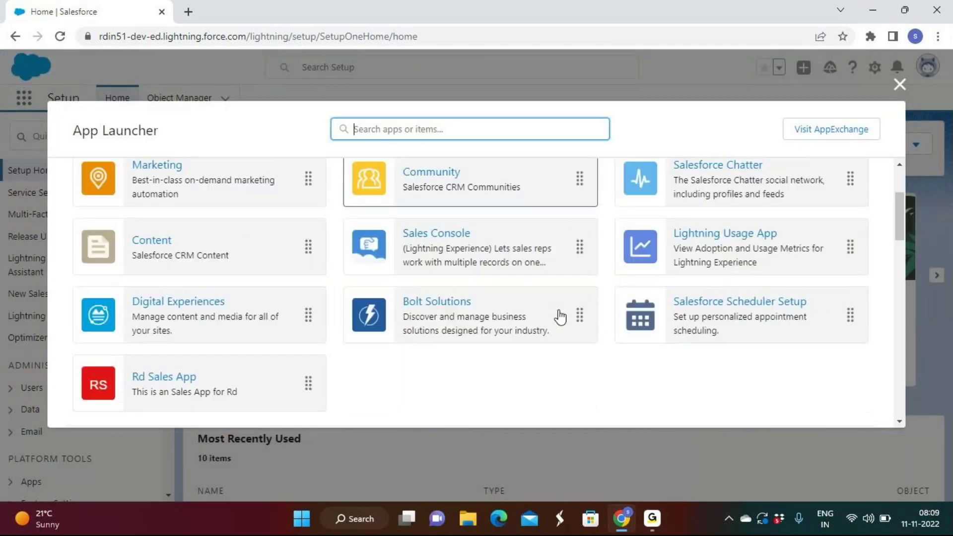
{"action": "left_click", "coordinate": [184, 301]}
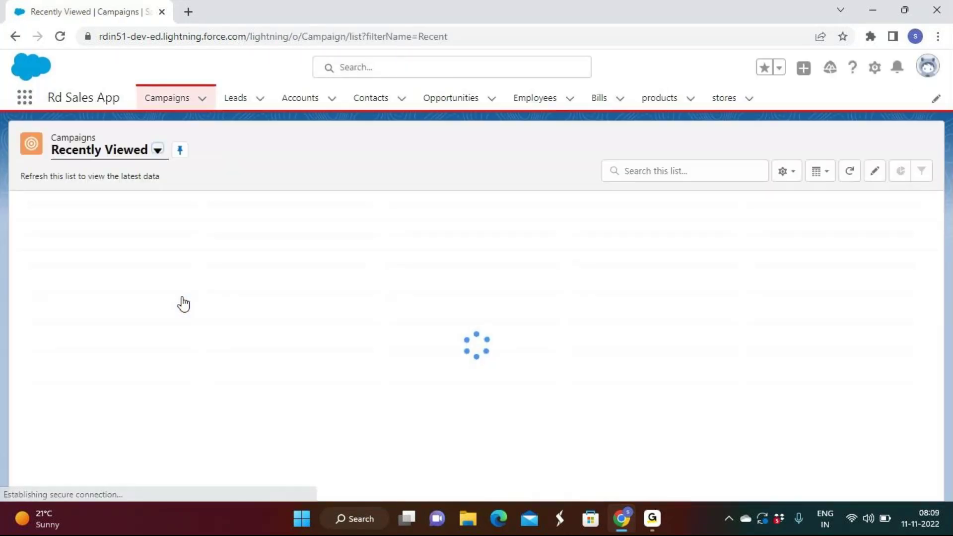
{"action": "key", "text": "XF86MonBrightnessUp"}
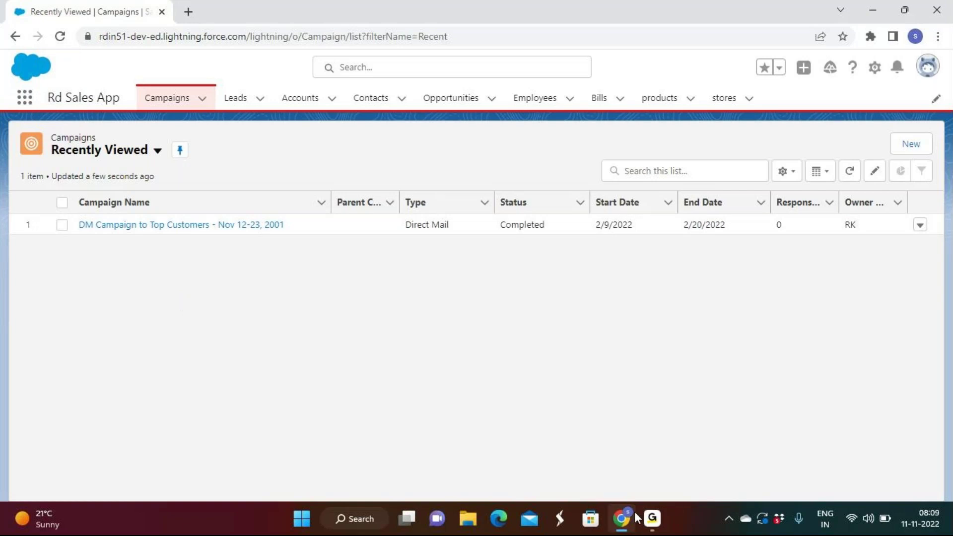
{"action": "left_click", "coordinate": [653, 519]}
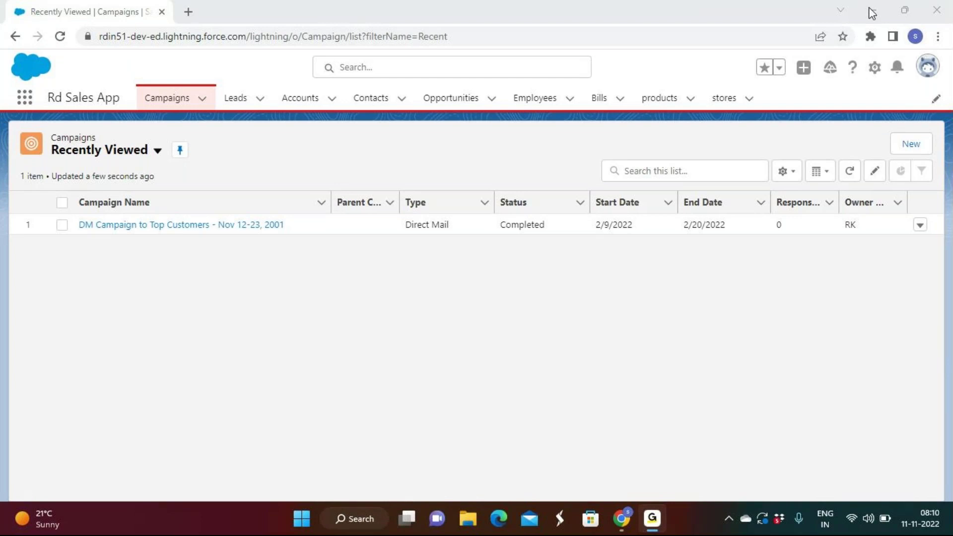
{"action": "left_click", "coordinate": [532, 99]}
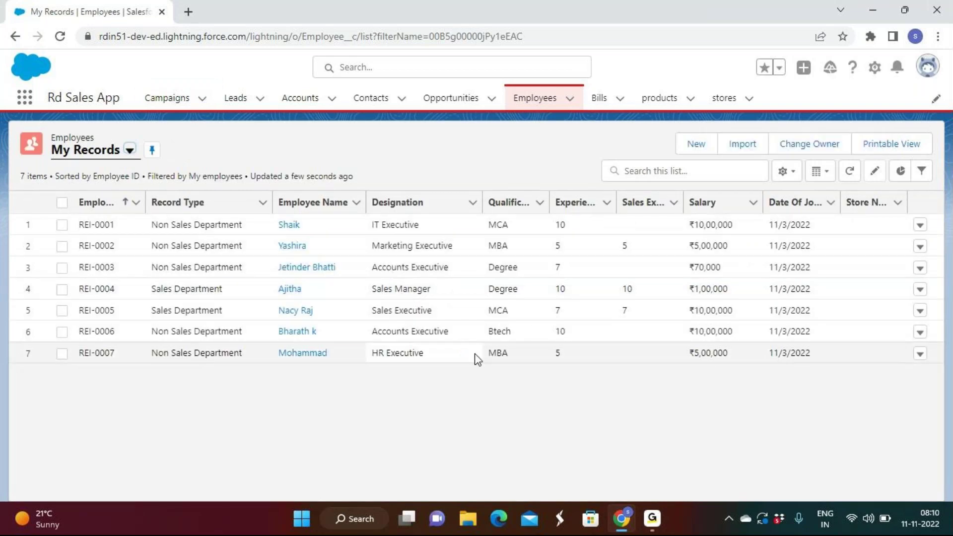
{"action": "key", "text": "XF86MonBrightnessUp"}
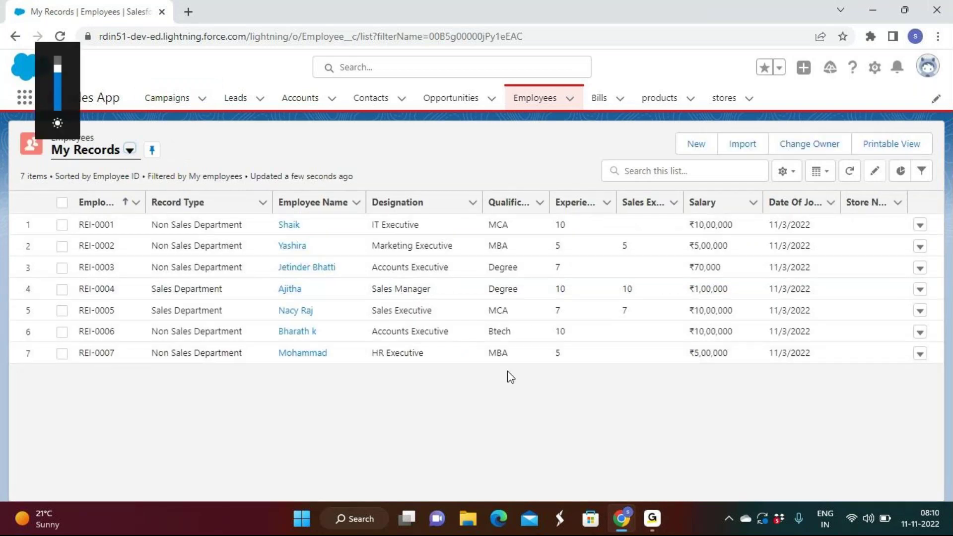
{"action": "key", "text": "XF86MonBrightnessDown"}
{"action": "key", "text": "XF86MonBrightnessDown"}
{"action": "key", "text": "XF86MonBrightnessDown"}
{"action": "key", "text": "XF86MonBrightnessDown"}
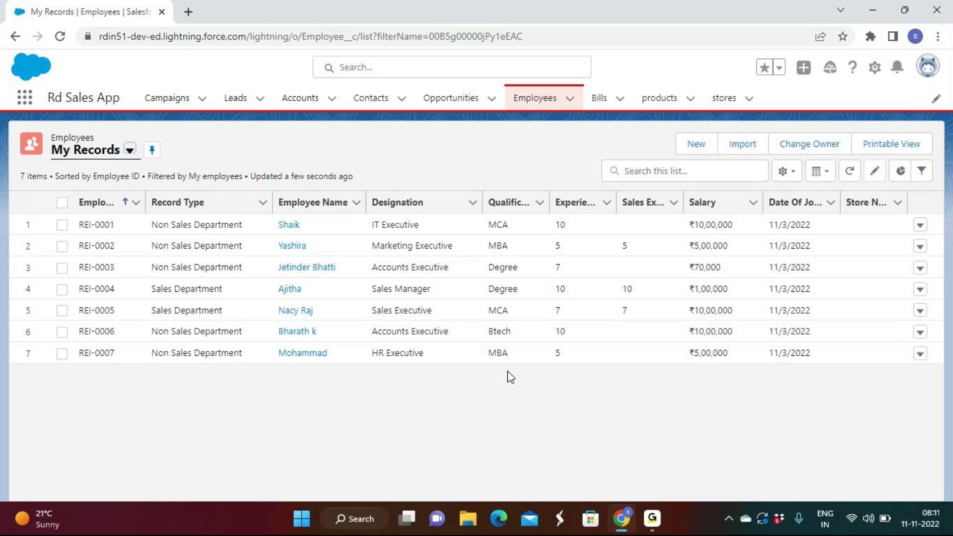
Step: Open a blank Notepad document and enter the heading "Rollup Summery" followed by an empty line
{"action": "left_click", "coordinate": [353, 519]}
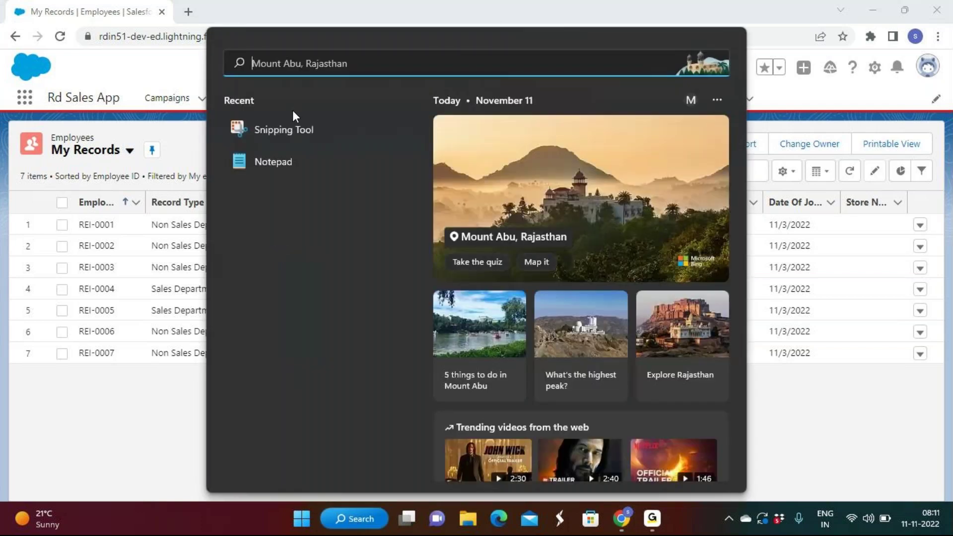
{"action": "left_click", "coordinate": [280, 161]}
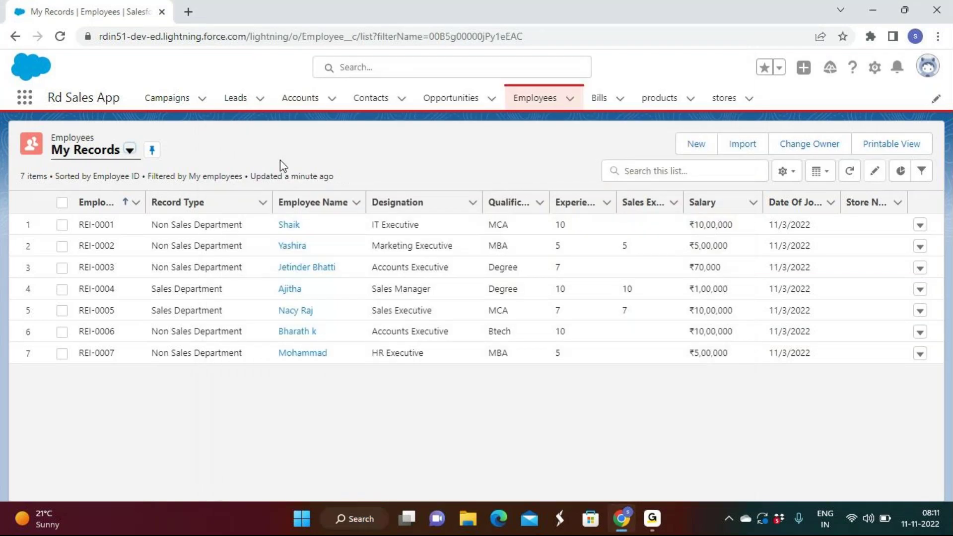
{"action": "left_click", "coordinate": [618, 99]}
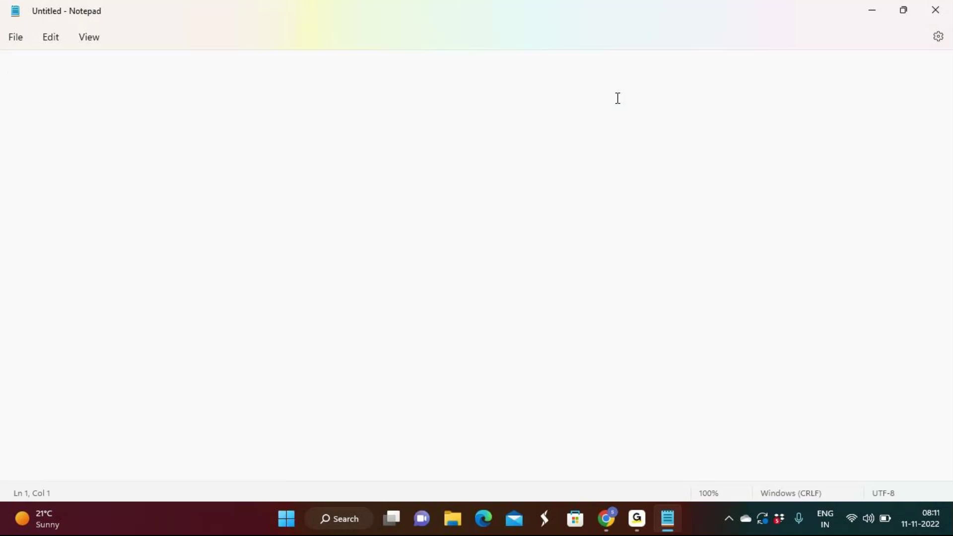
{"action": "type", "text": "Roll"}
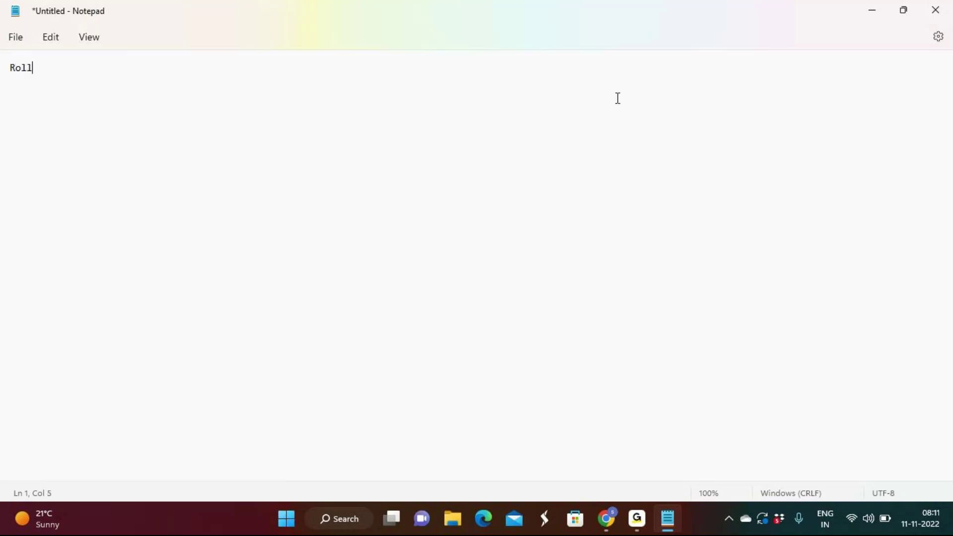
{"action": "type", "text": "up Summery"}
{"action": "key", "text": "Return"}
{"action": "key", "text": "Return"}
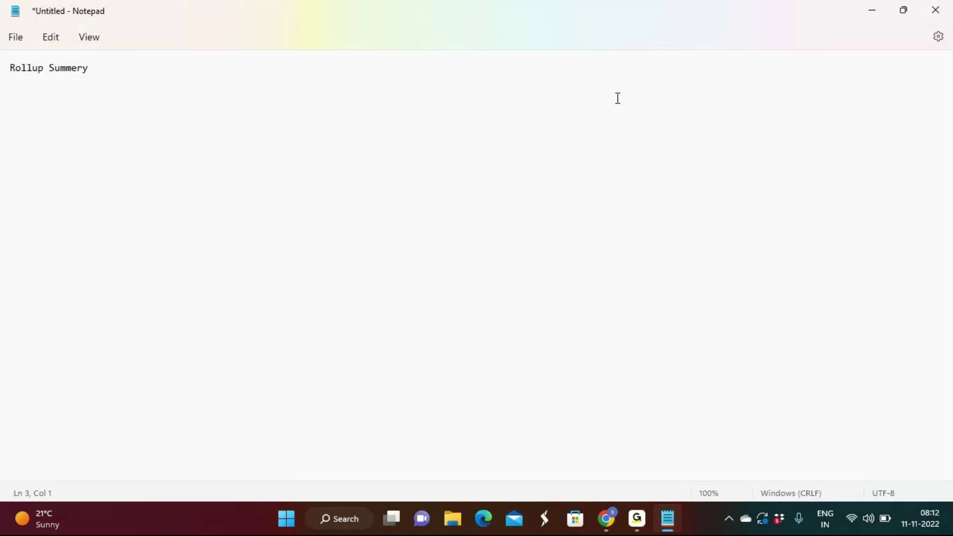
Step: List SUM, MIN, MAX and COUNT under the heading, each on its own line and separated by empty lines
{"action": "scroll", "coordinate": [617, 97], "scroll_direction": "up", "scroll_amount": 3}
{"action": "scroll", "coordinate": [618, 98], "scroll_direction": "up", "scroll_amount": 2}
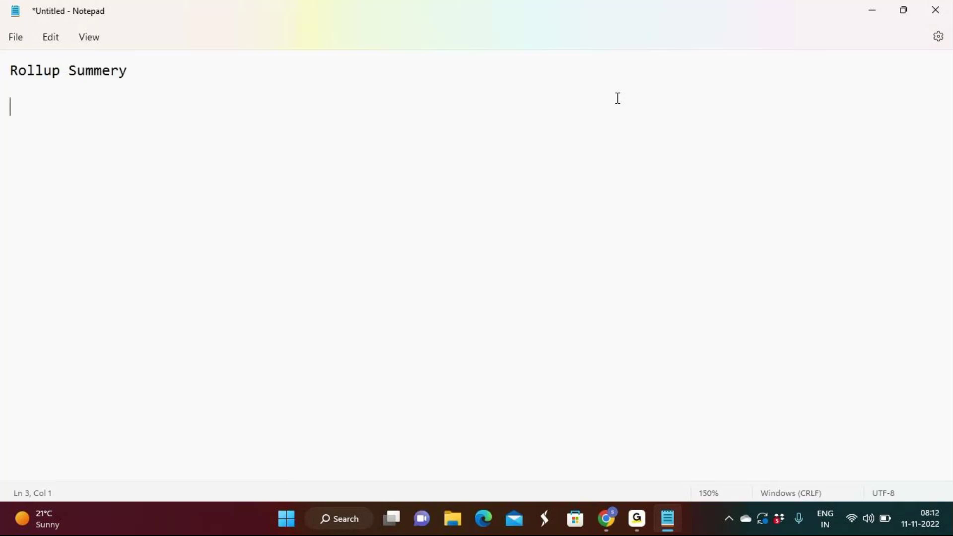
{"action": "type", "text": "SUM"}
{"action": "key", "text": "Return"}
{"action": "key", "text": "Return"}
{"action": "type", "text": "MIN"}
{"action": "key", "text": "Return"}
{"action": "key", "text": "Return"}
{"action": "type", "text": "Ma"}
{"action": "key", "text": "BackSpace"}
{"action": "type", "text": "AX"}
{"action": "key", "text": "Return"}
{"action": "key", "text": "Return"}
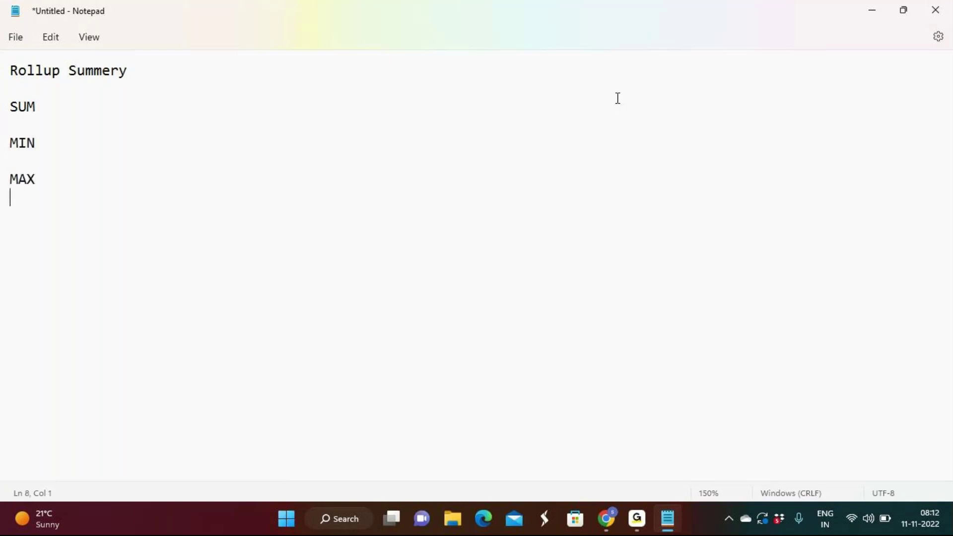
{"action": "type", "text": "COUNT"}
{"action": "left_click", "coordinate": [637, 529]}
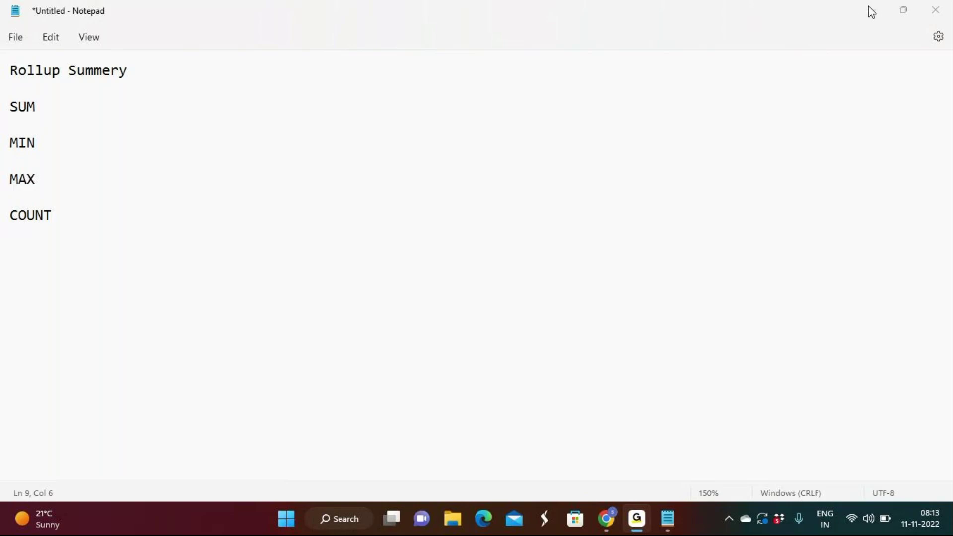
{"action": "left_click", "coordinate": [100, 347]}
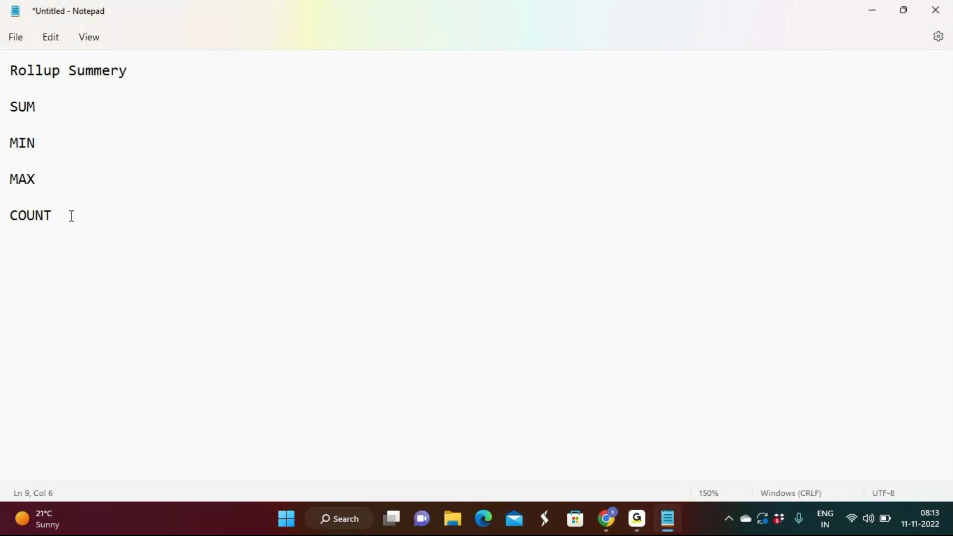
Step: Insert the line "Masterdetail" between the heading and SUM, with an empty line above it
{"action": "left_click", "coordinate": [151, 68]}
{"action": "key", "text": "Return"}
{"action": "key", "text": "Return"}
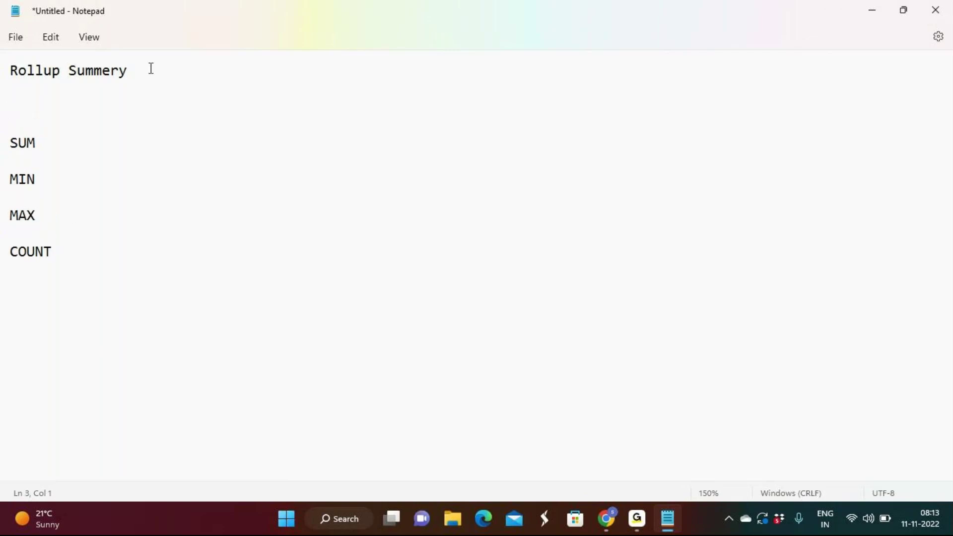
{"action": "type", "text": "Masterdetail"}
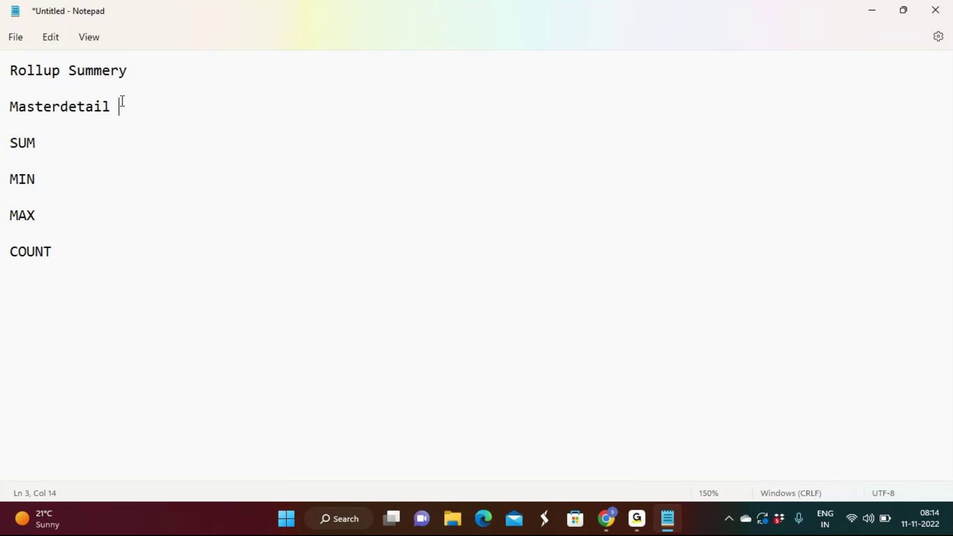
Step: Add the line "Parent" below "Masterdetail", separated by an empty line
{"action": "key", "text": "Return"}
{"action": "key", "text": "Return"}
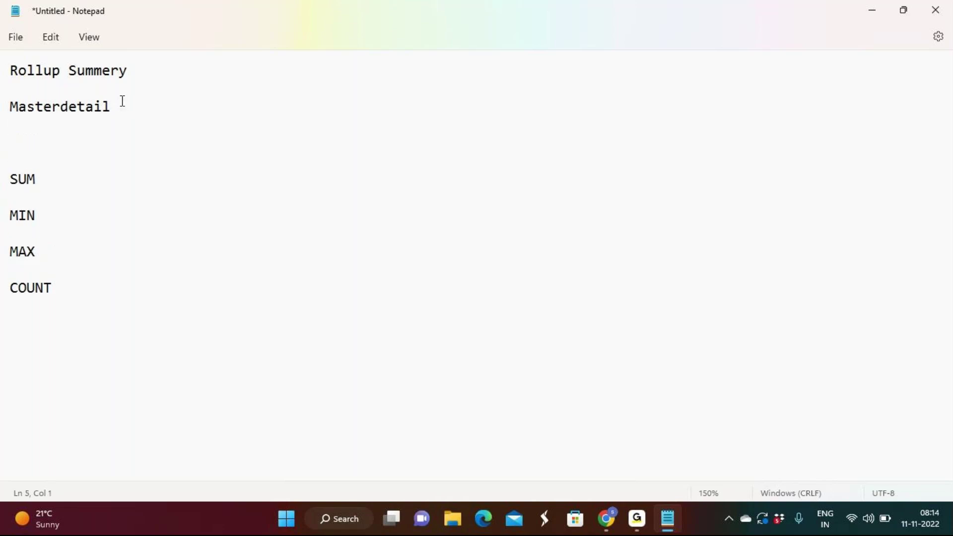
{"action": "type", "text": "Pare3nt"}
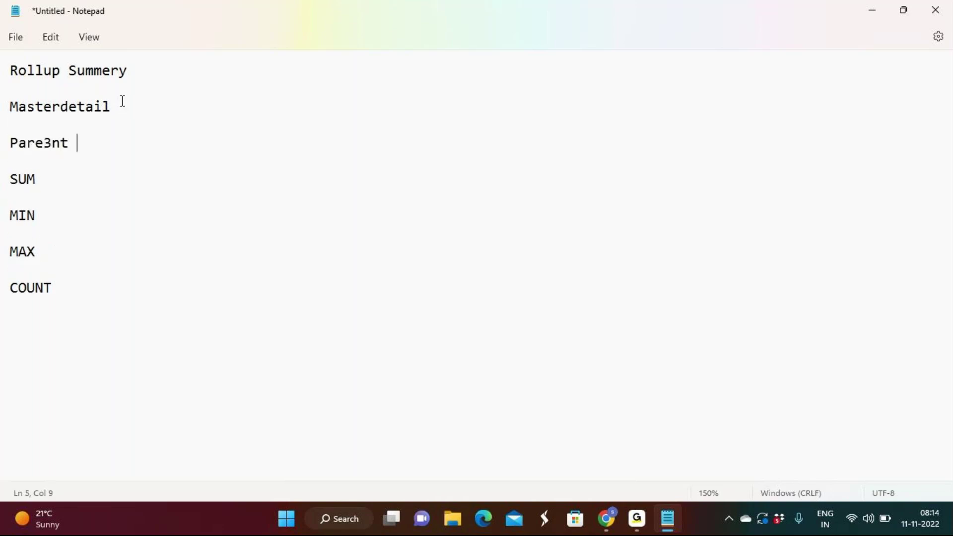
{"action": "key", "text": "BackSpace"}
{"action": "key", "text": "BackSpace"}
{"action": "key", "text": "BackSpace"}
{"action": "key", "text": "BackSpace"}
{"action": "type", "text": "nt"}
{"action": "left_click", "coordinate": [632, 520]}
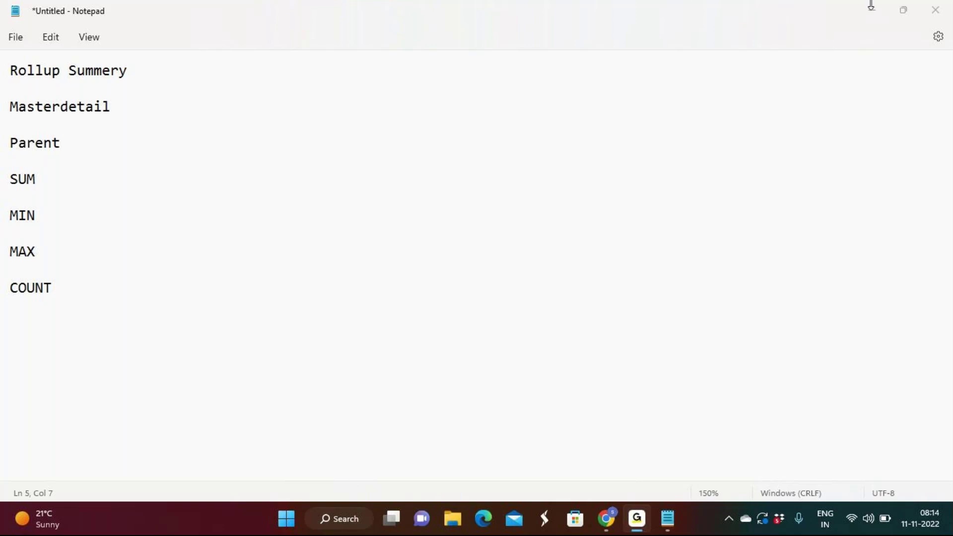
{"action": "left_click", "coordinate": [103, 288]}
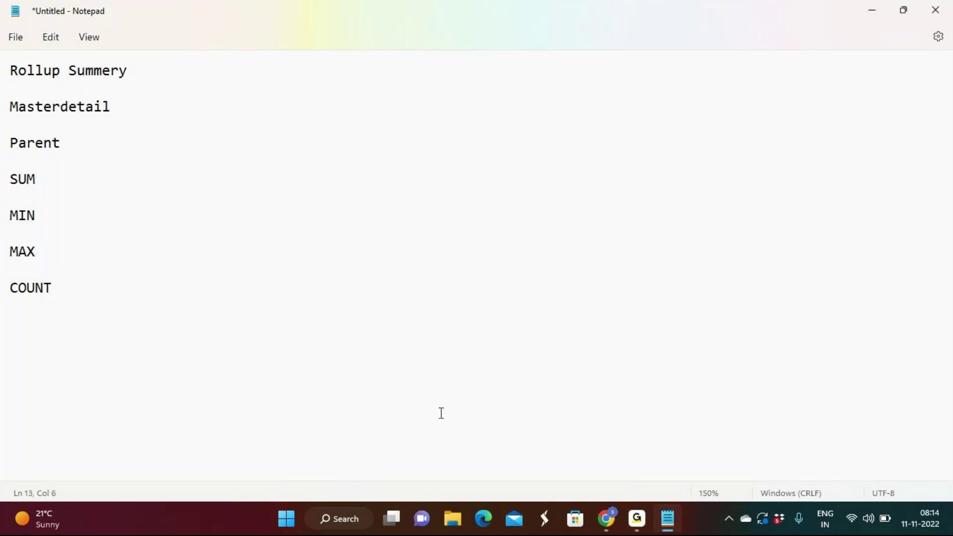
Step: Switch to Salesforce in Chrome and view the record details of the first employee in the list
{"action": "left_click", "coordinate": [607, 525]}
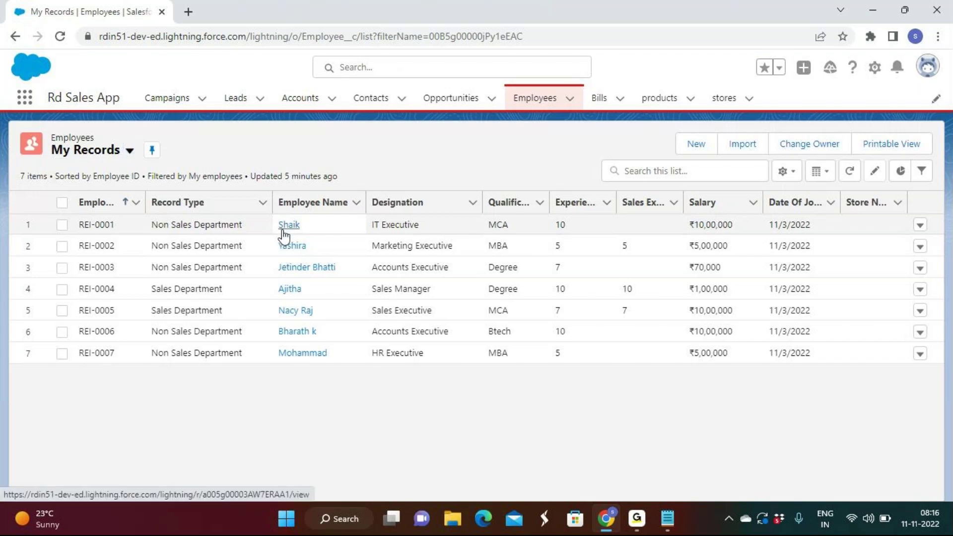
{"action": "left_click", "coordinate": [282, 230]}
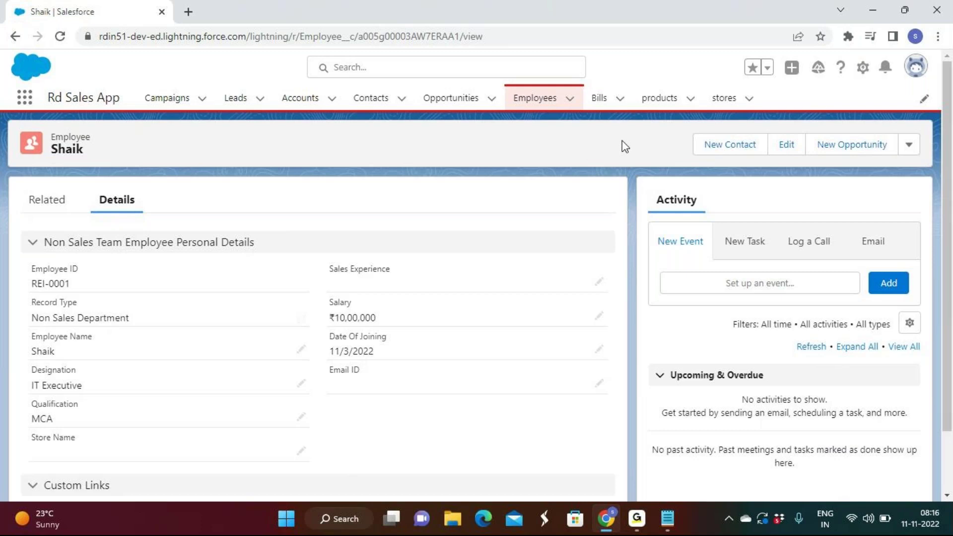
{"action": "left_click", "coordinate": [636, 526]}
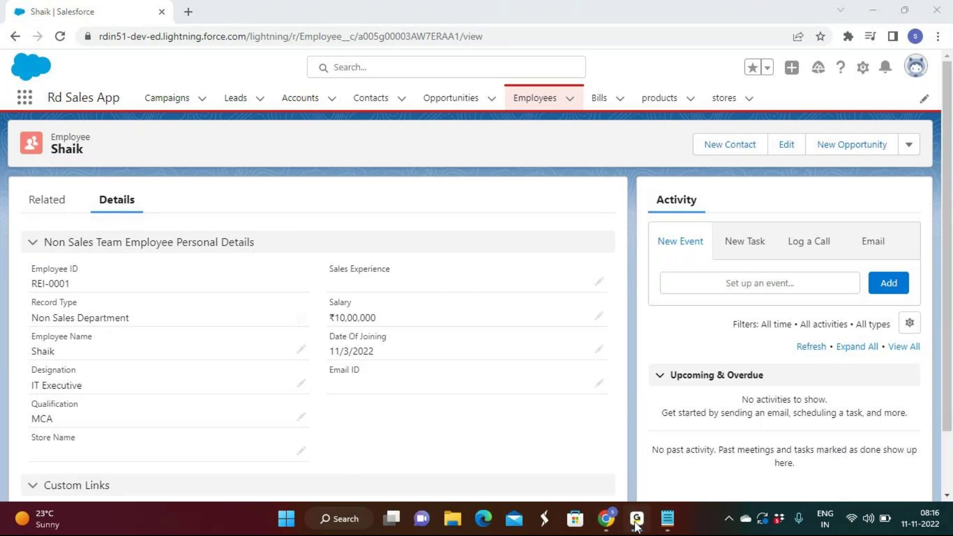
{"action": "left_click", "coordinate": [637, 526]}
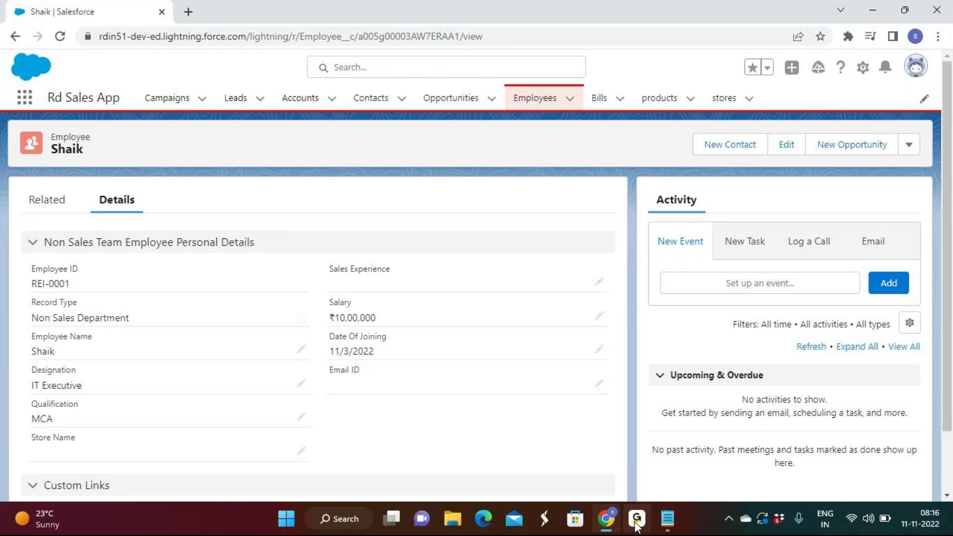
Step: Switch from the Notepad notes to File Explorer, look through the Quick access folders and recent files, and close it
{"action": "left_click", "coordinate": [668, 518]}
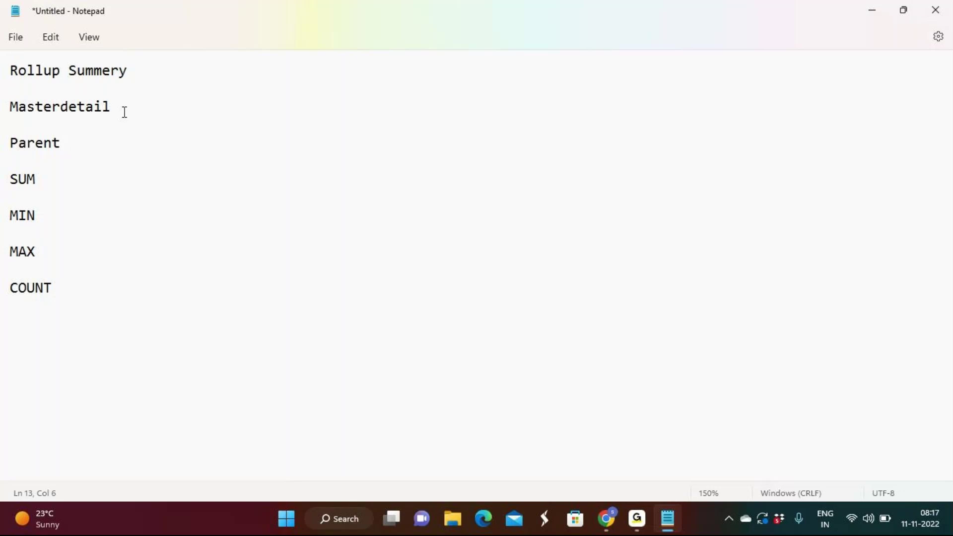
{"action": "left_click", "coordinate": [453, 527]}
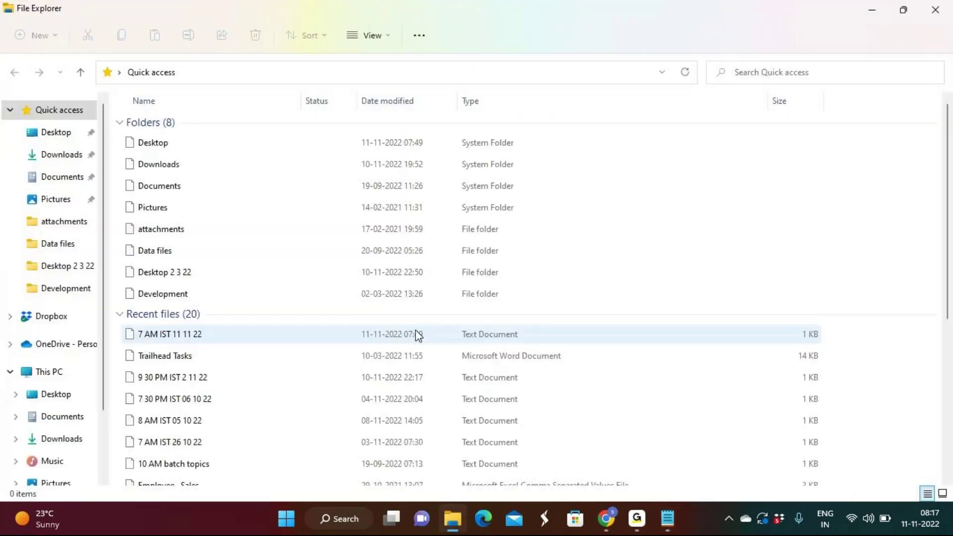
{"action": "scroll", "coordinate": [415, 334], "scroll_direction": "down", "scroll_amount": 3}
{"action": "scroll", "coordinate": [415, 333], "scroll_direction": "down", "scroll_amount": 2}
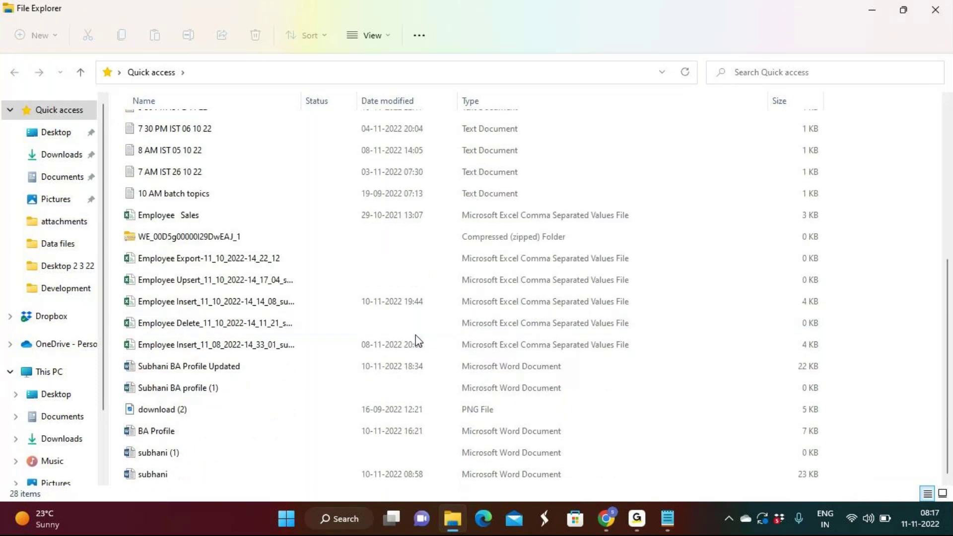
{"action": "scroll", "coordinate": [169, 379], "scroll_direction": "up", "scroll_amount": 5}
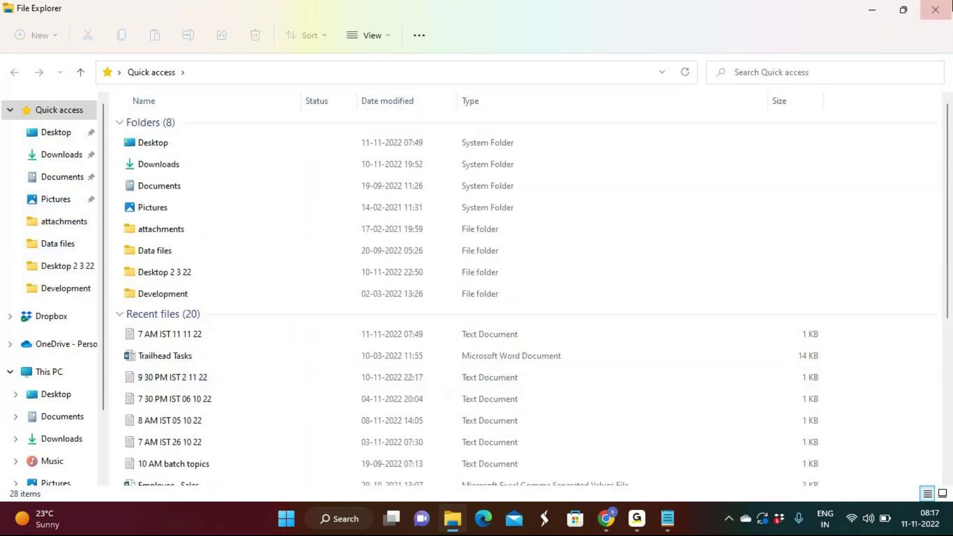
{"action": "left_click", "coordinate": [944, 12]}
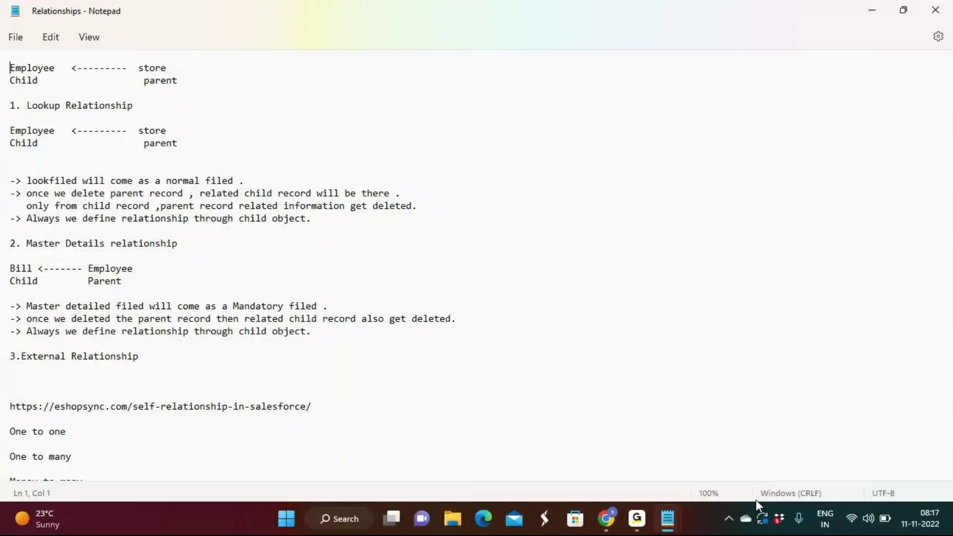
Step: Check the untitled Notepad note, minimize it and bring the Relationships notes to the front
{"action": "mouse_move", "coordinate": [664, 520]}
{"action": "left_click", "coordinate": [593, 449]}
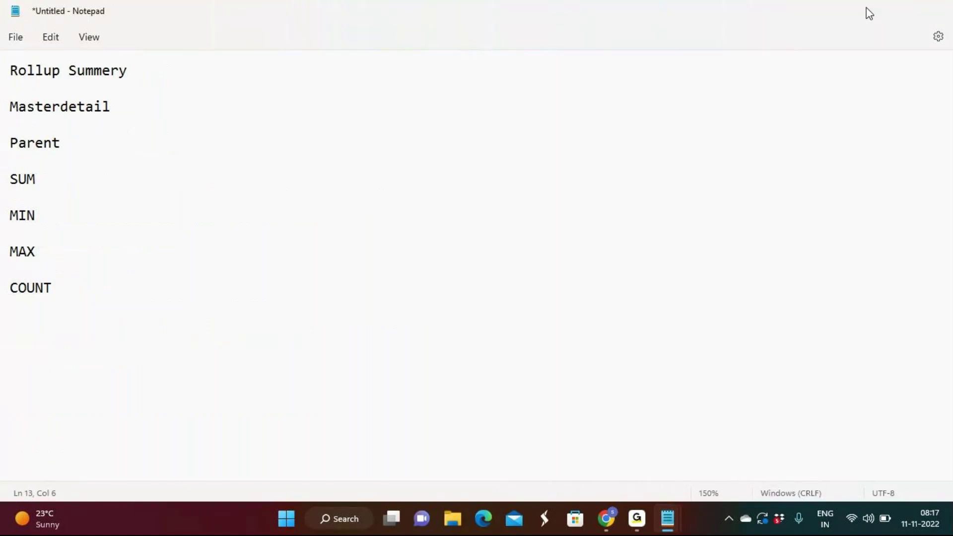
{"action": "left_click", "coordinate": [869, 13]}
{"action": "mouse_move", "coordinate": [668, 519]}
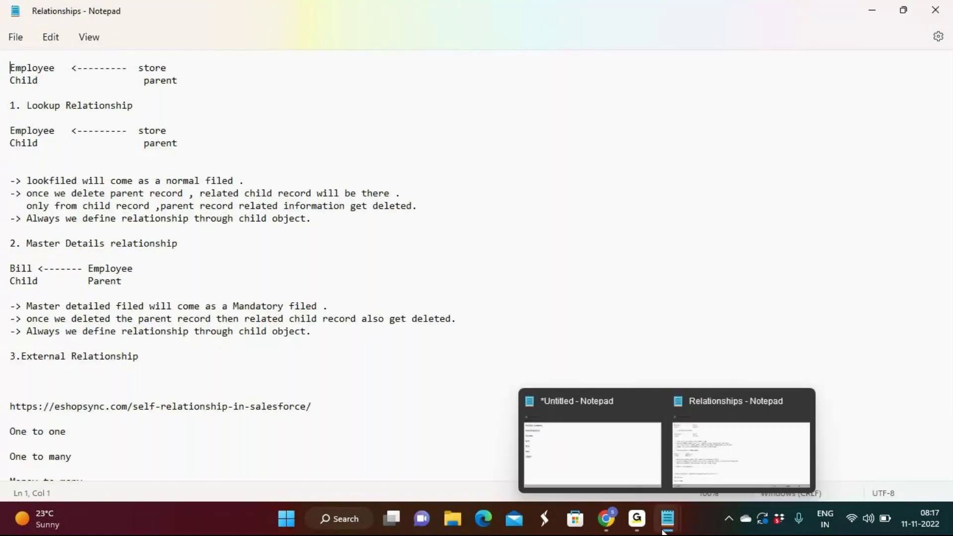
{"action": "left_click", "coordinate": [723, 441]}
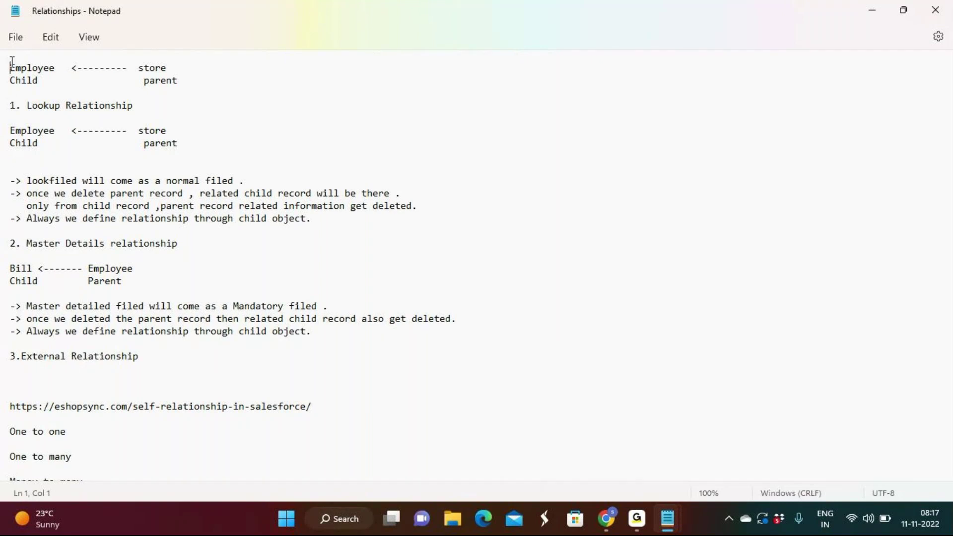
Step: Review the Employee–store relationship line and the Master Details relationship section with its Bill–Employee diagram by highlighting them
{"action": "left_click_drag", "start_coordinate": [12, 62], "coordinate": [171, 70]}
{"action": "left_click", "coordinate": [243, 206]}
{"action": "left_click_drag", "start_coordinate": [4, 236], "coordinate": [147, 297]}
{"action": "left_click", "coordinate": [156, 290]}
{"action": "mouse_move", "coordinate": [614, 525]}
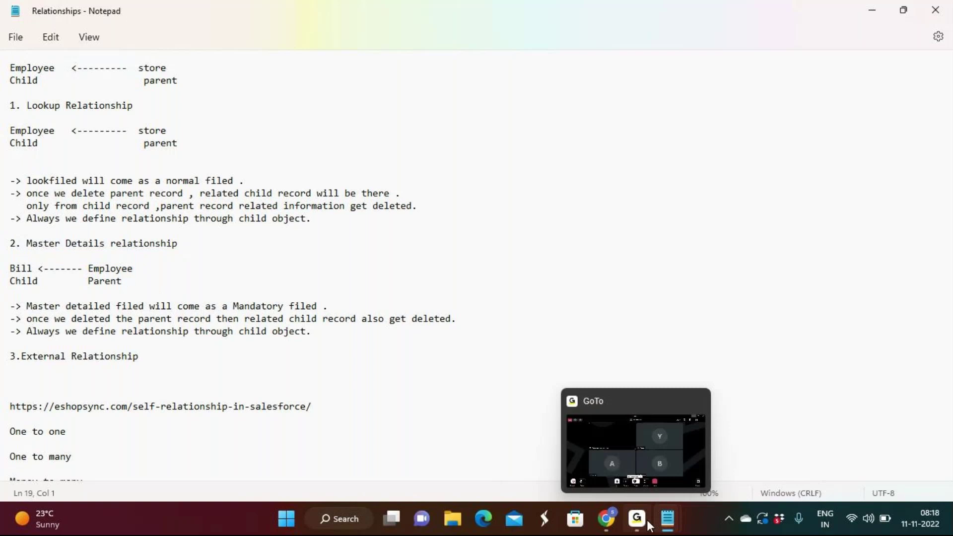
Step: Switch to Salesforce in Chrome and bring up the Object Manager in Setup
{"action": "left_click", "coordinate": [614, 525]}
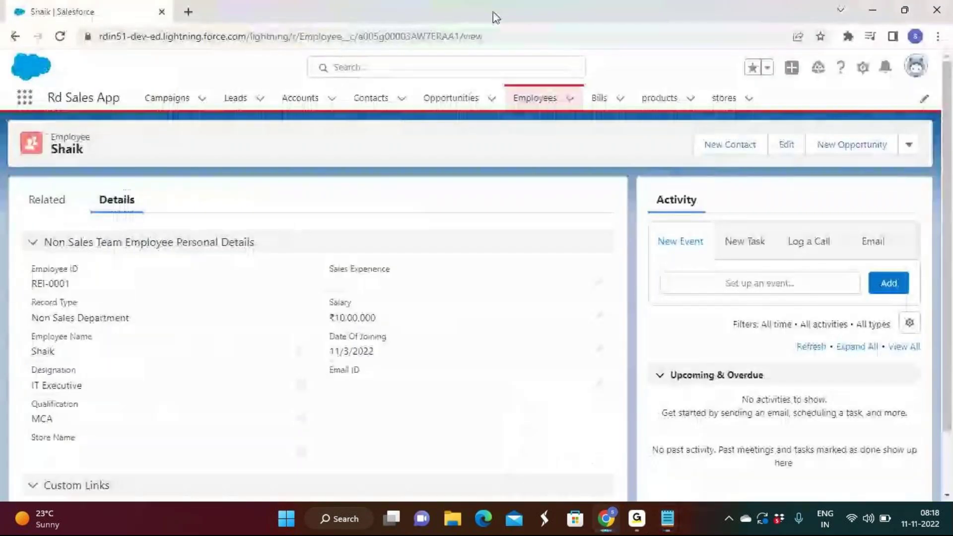
{"action": "left_click", "coordinate": [870, 72]}
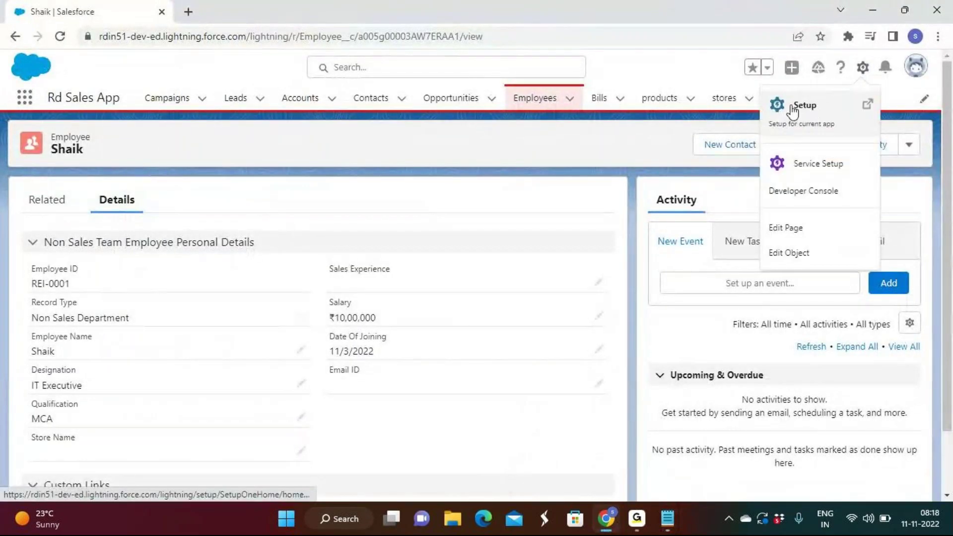
{"action": "left_click", "coordinate": [785, 106]}
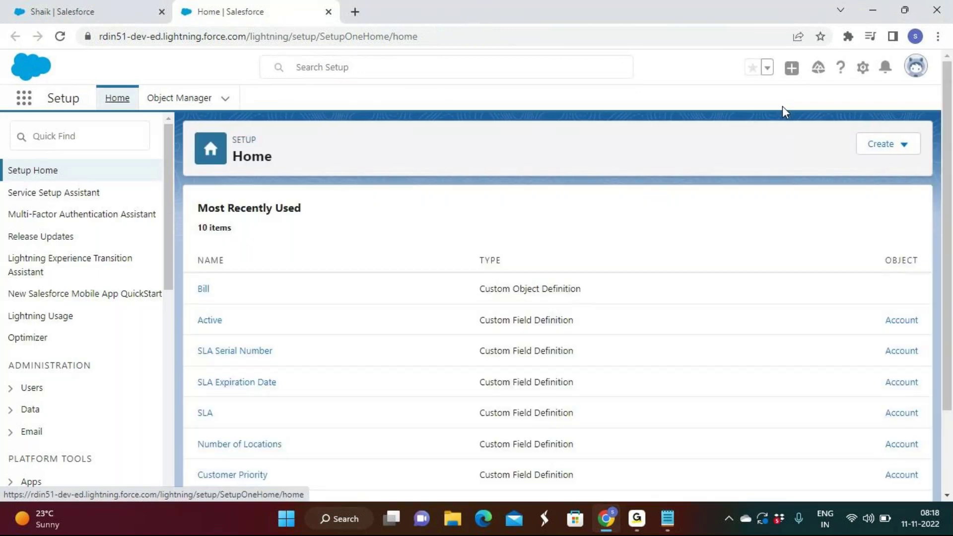
{"action": "left_click", "coordinate": [171, 101]}
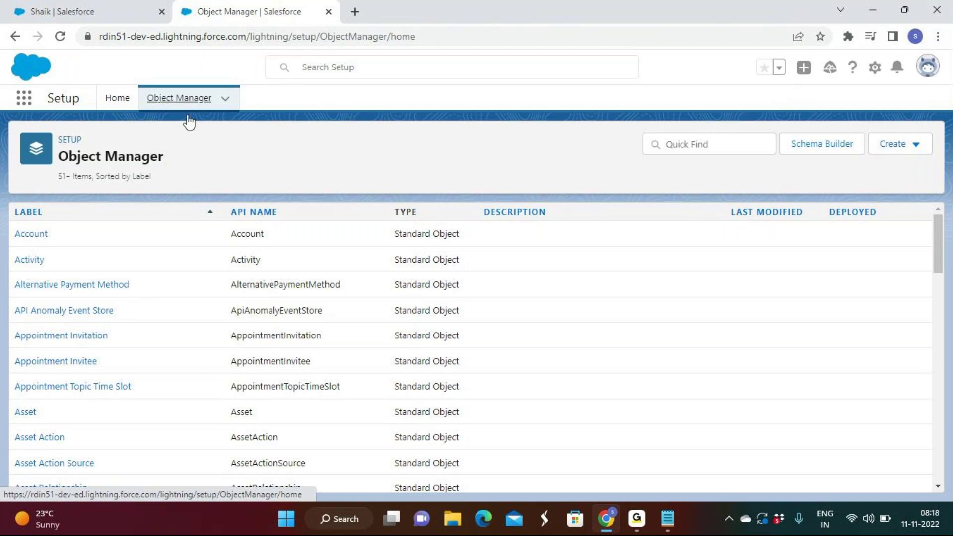
Step: Show the Bill object's Fields & Relationships list from the Object Manager
{"action": "scroll", "coordinate": [156, 288], "scroll_direction": "down", "scroll_amount": 5}
{"action": "scroll", "coordinate": [157, 328], "scroll_direction": "down", "scroll_amount": 2}
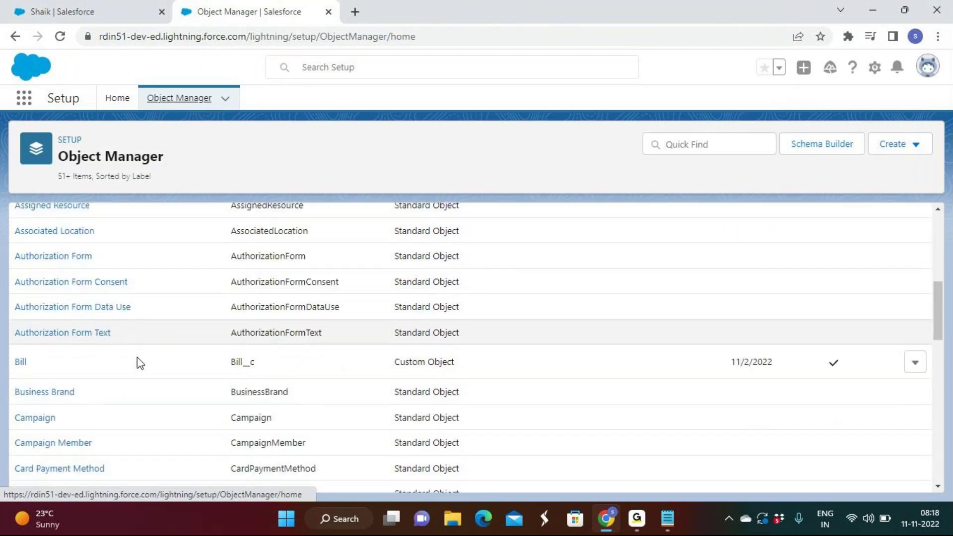
{"action": "left_click", "coordinate": [20, 346]}
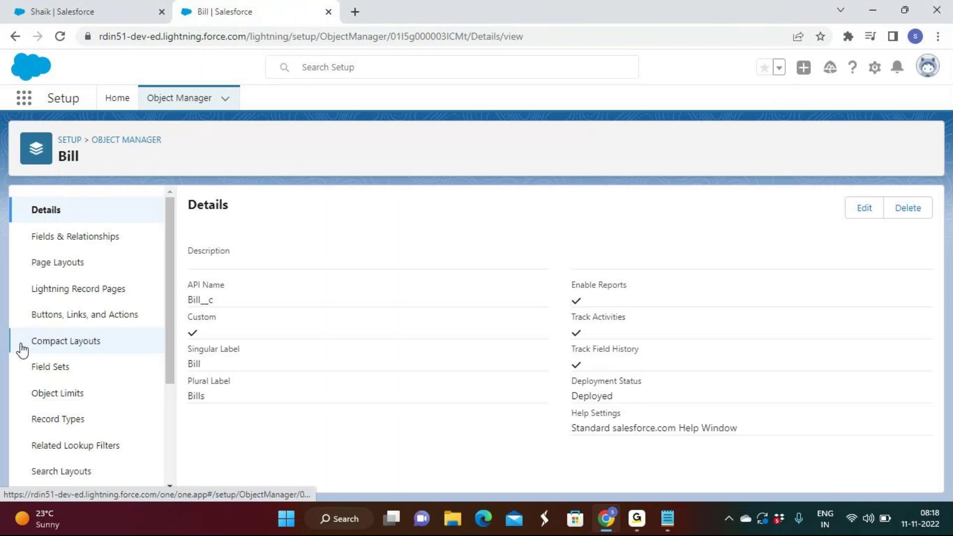
{"action": "left_click", "coordinate": [91, 240]}
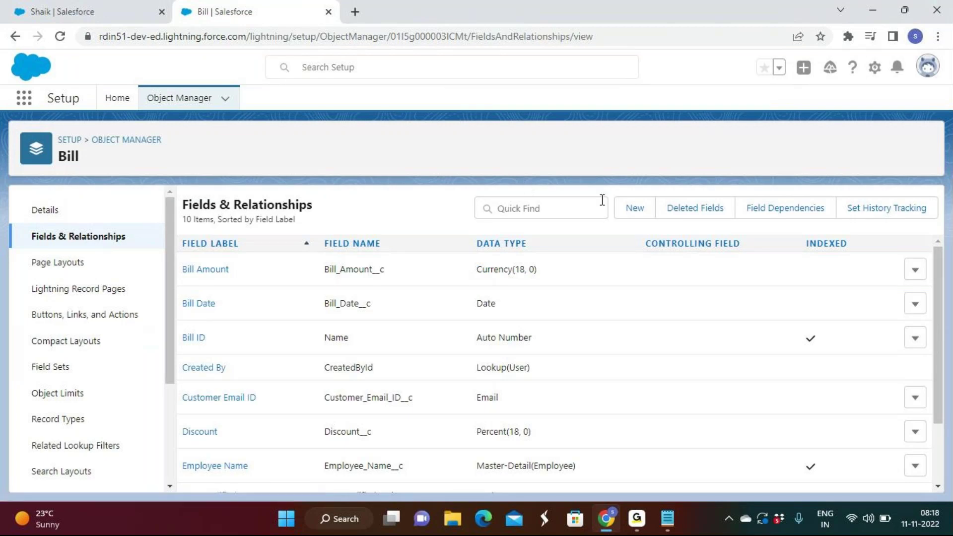
Step: Start a new custom field on the Bill object and examine the Roll-Up Summary data type by highlighting it
{"action": "left_click", "coordinate": [635, 208]}
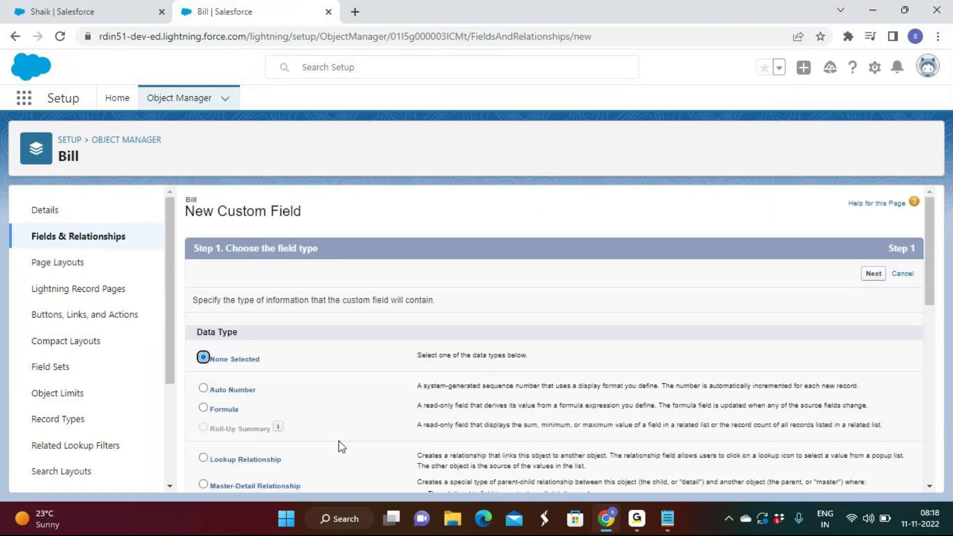
{"action": "scroll", "coordinate": [340, 445], "scroll_direction": "down", "scroll_amount": 1}
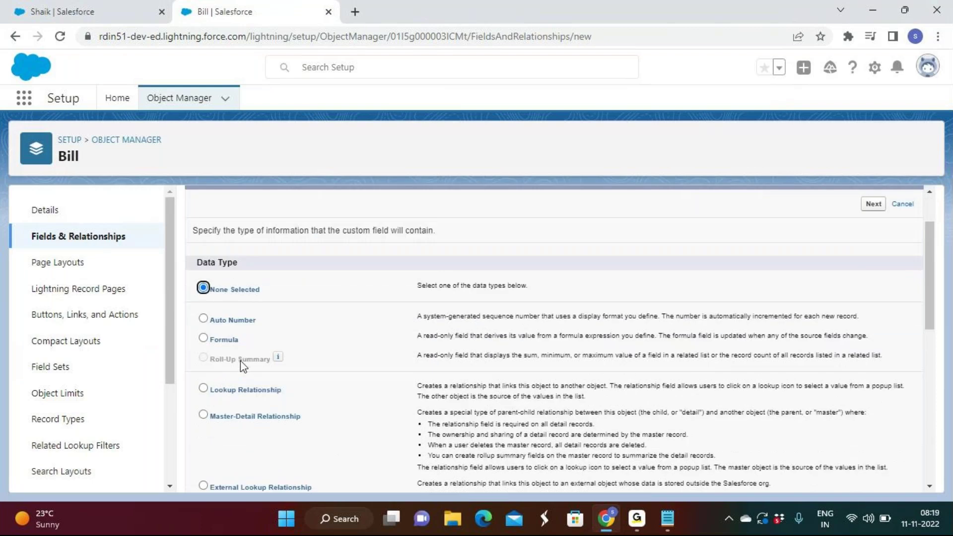
{"action": "triple_click", "coordinate": [243, 365]}
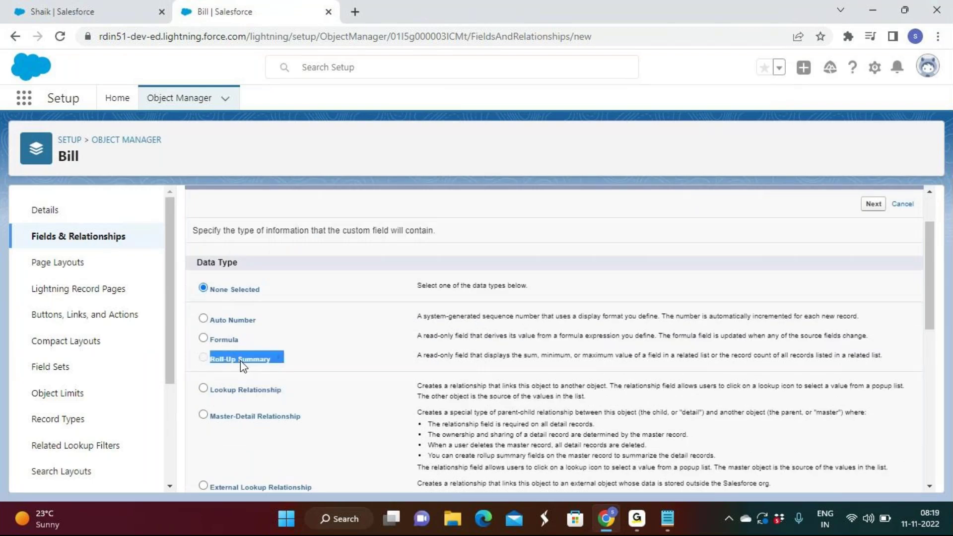
{"action": "triple_click", "coordinate": [243, 365]}
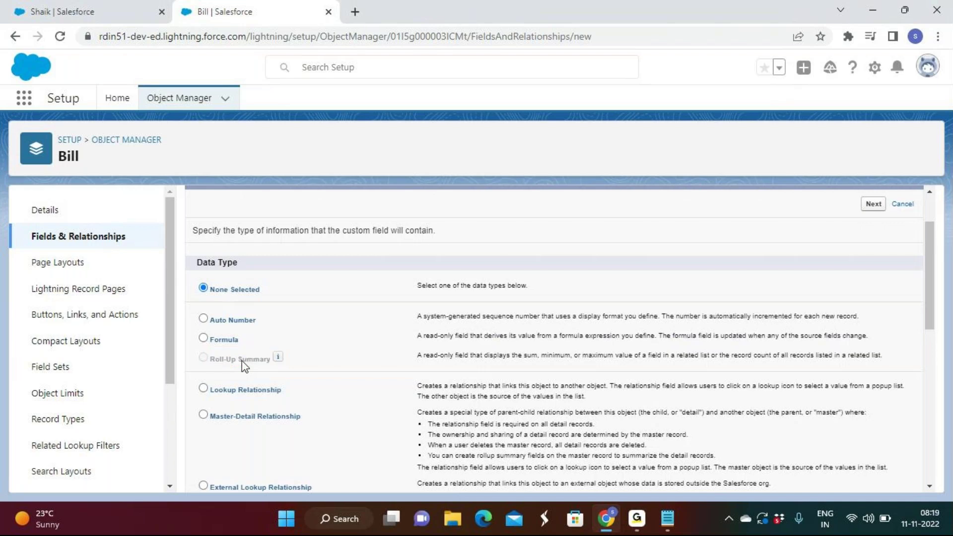
Step: Return to the Object Manager and show the Employee object's Fields & Relationships list
{"action": "left_click", "coordinate": [126, 144]}
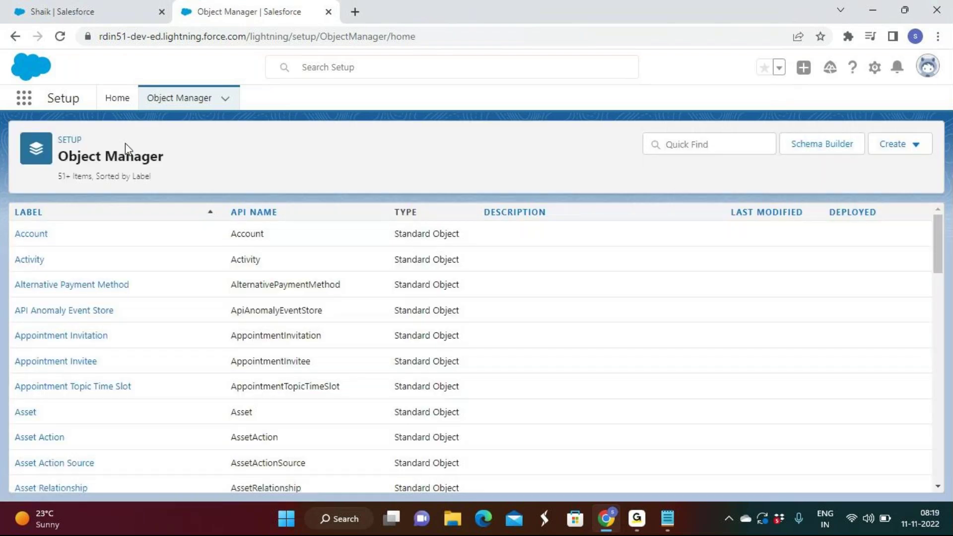
{"action": "scroll", "coordinate": [157, 265], "scroll_direction": "down", "scroll_amount": 5}
{"action": "scroll", "coordinate": [159, 269], "scroll_direction": "down", "scroll_amount": 8}
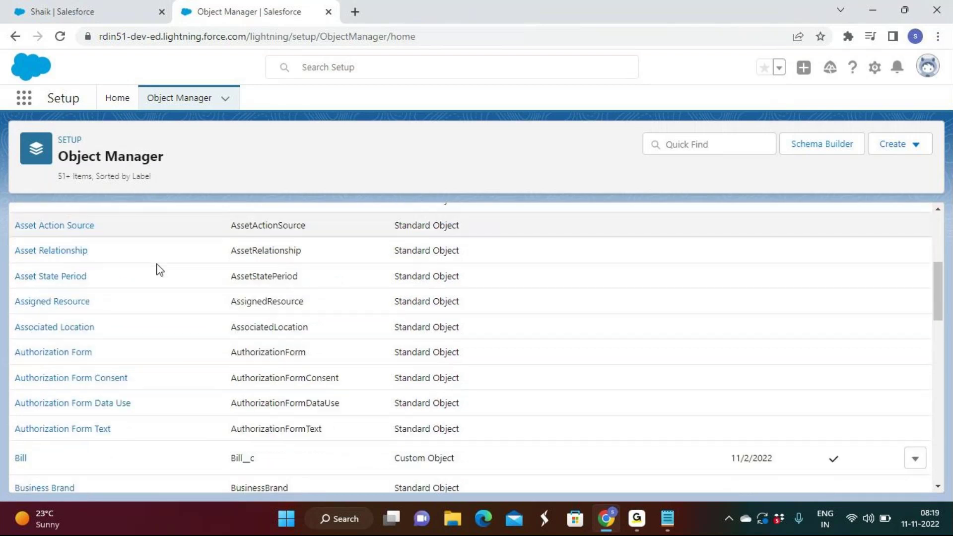
{"action": "scroll", "coordinate": [159, 269], "scroll_direction": "down", "scroll_amount": 5}
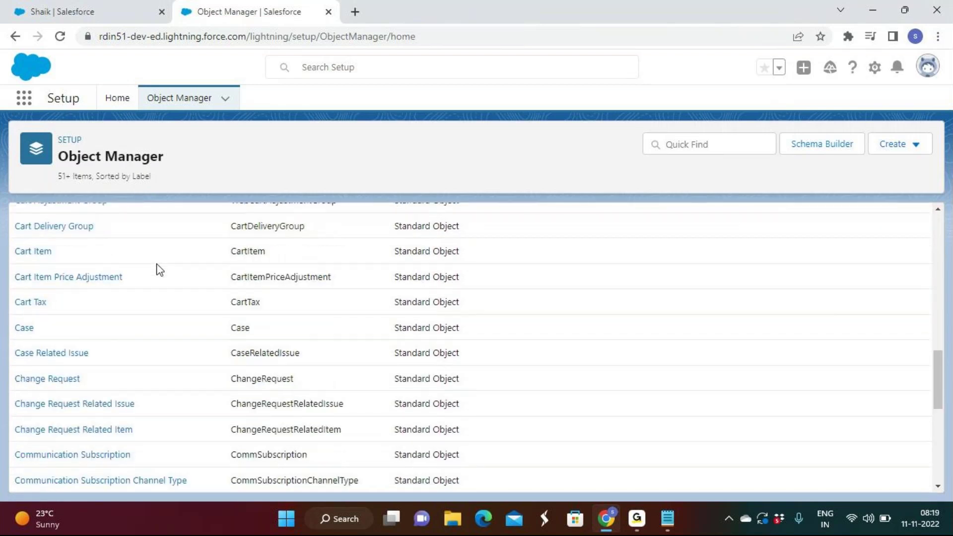
{"action": "scroll", "coordinate": [159, 269], "scroll_direction": "down", "scroll_amount": 8}
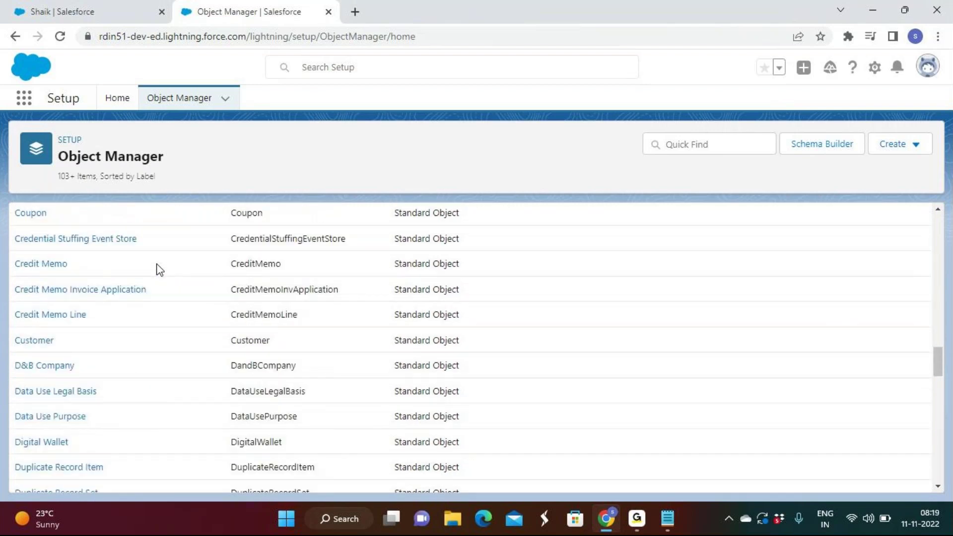
{"action": "scroll", "coordinate": [159, 269], "scroll_direction": "down", "scroll_amount": 3}
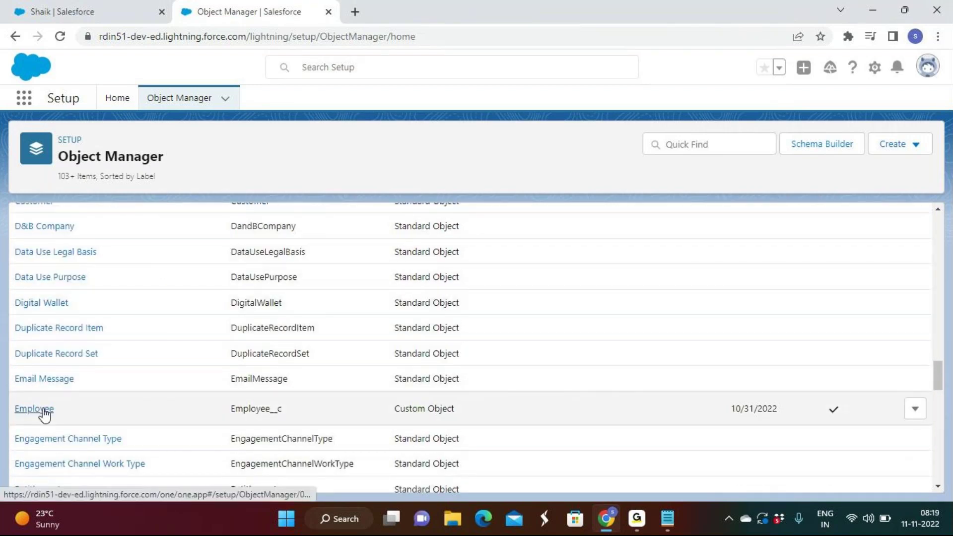
{"action": "left_click", "coordinate": [34, 409]}
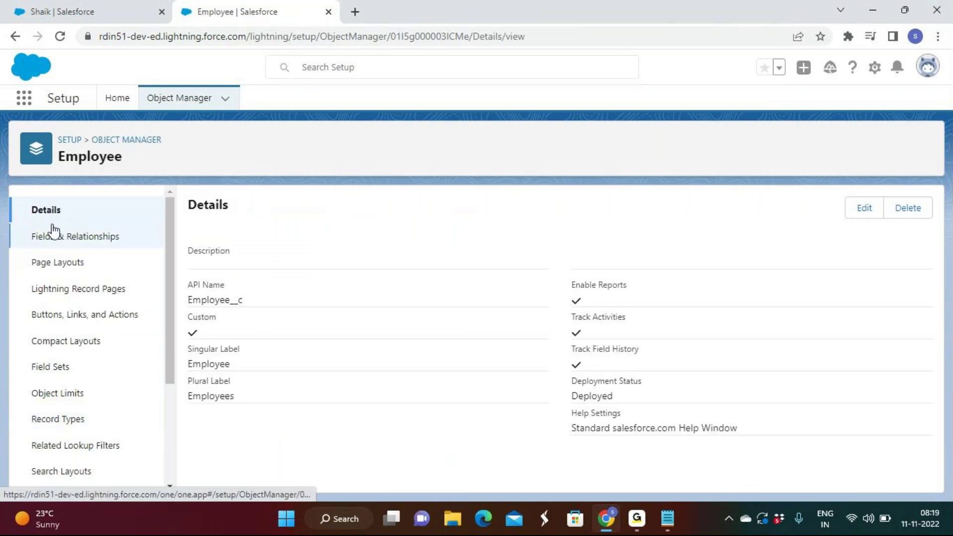
{"action": "left_click", "coordinate": [62, 237]}
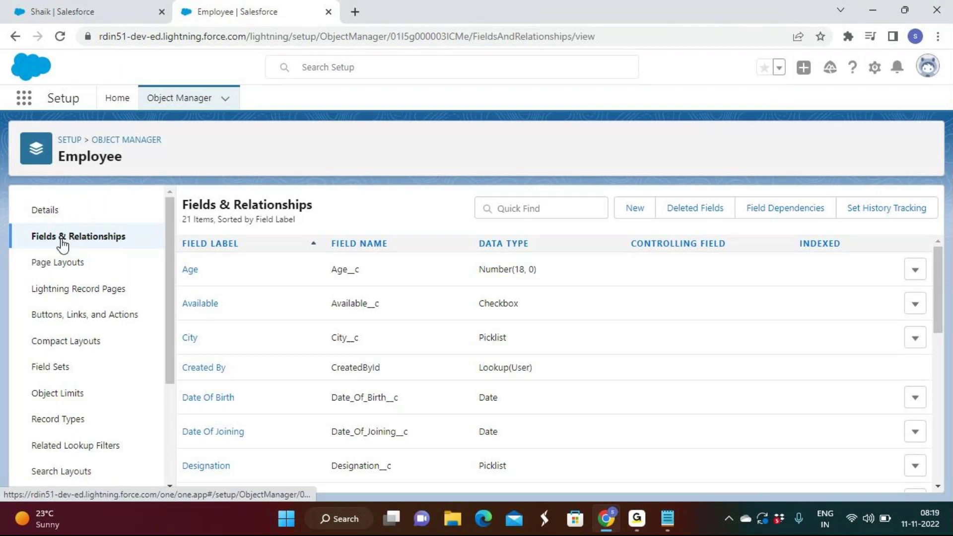
Step: Start a new Roll-Up Summary field on the Employee object and enter the label Total Number of Bills Amount
{"action": "left_click", "coordinate": [637, 211]}
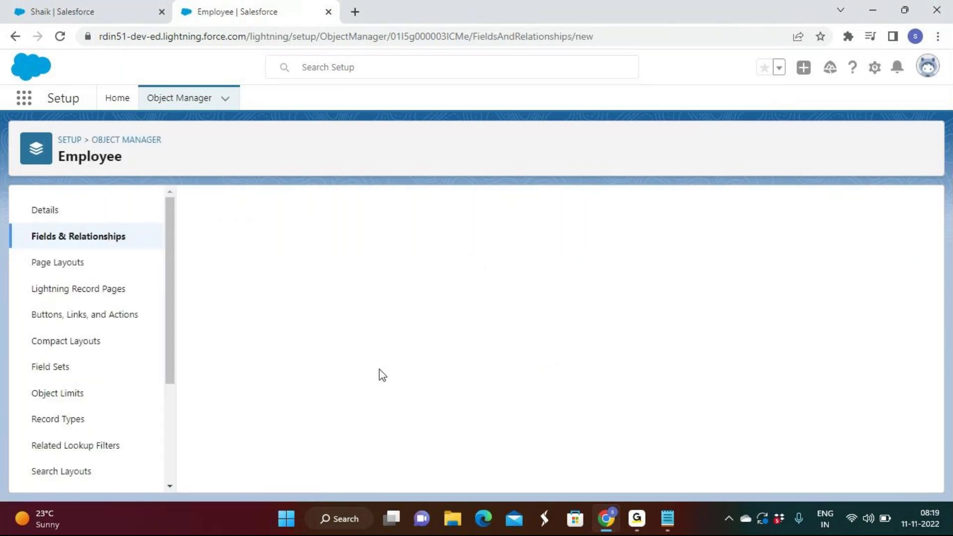
{"action": "scroll", "coordinate": [381, 375], "scroll_direction": "down", "scroll_amount": 2}
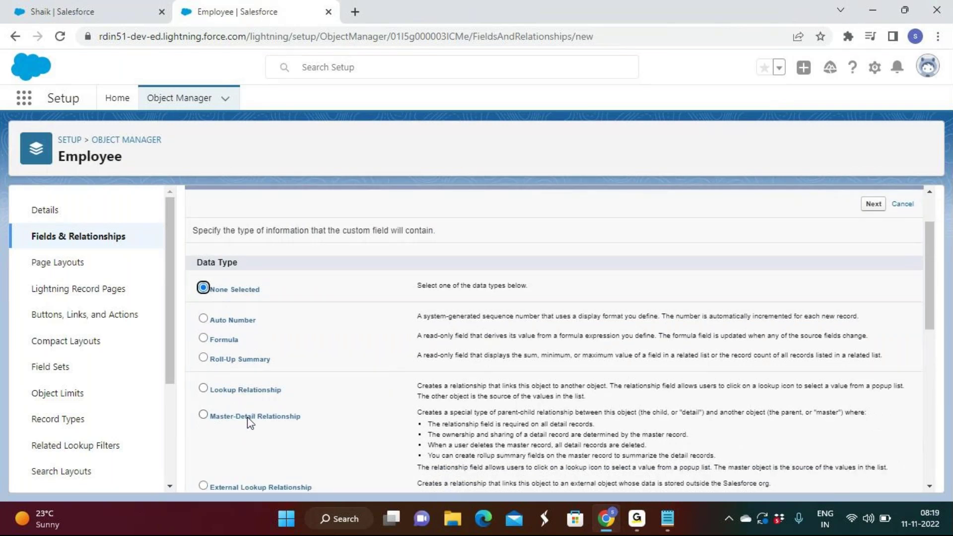
{"action": "left_click", "coordinate": [263, 360]}
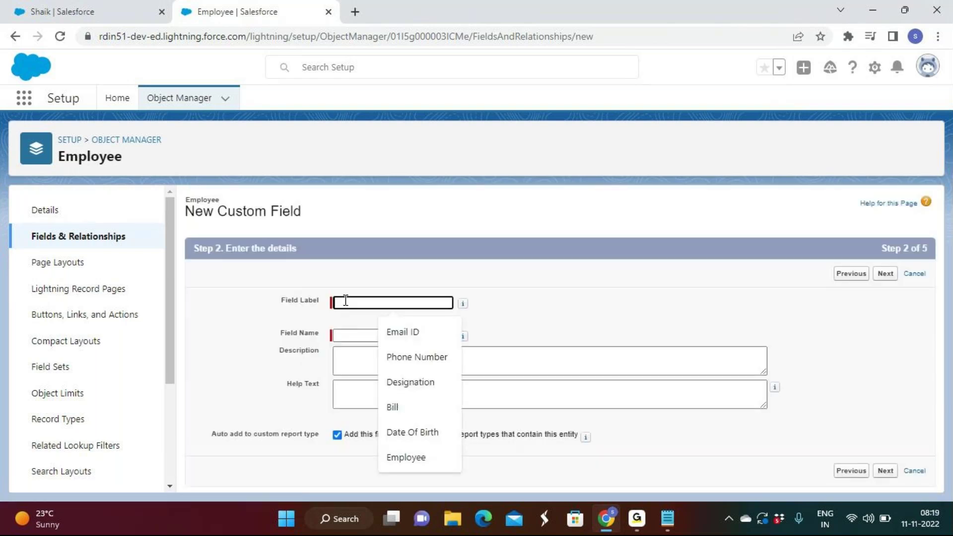
{"action": "type", "text": "Total Number of Bills Amount"}
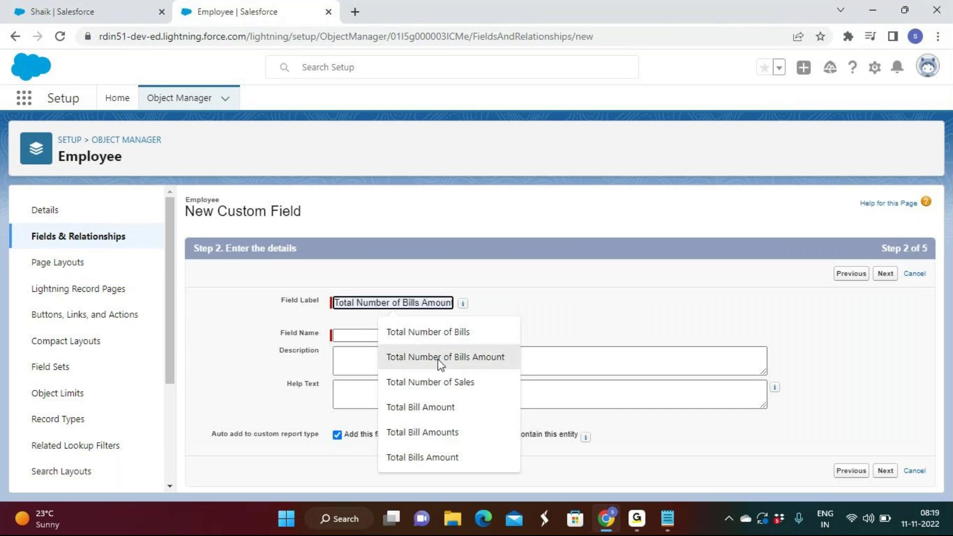
{"action": "left_click", "coordinate": [447, 357]}
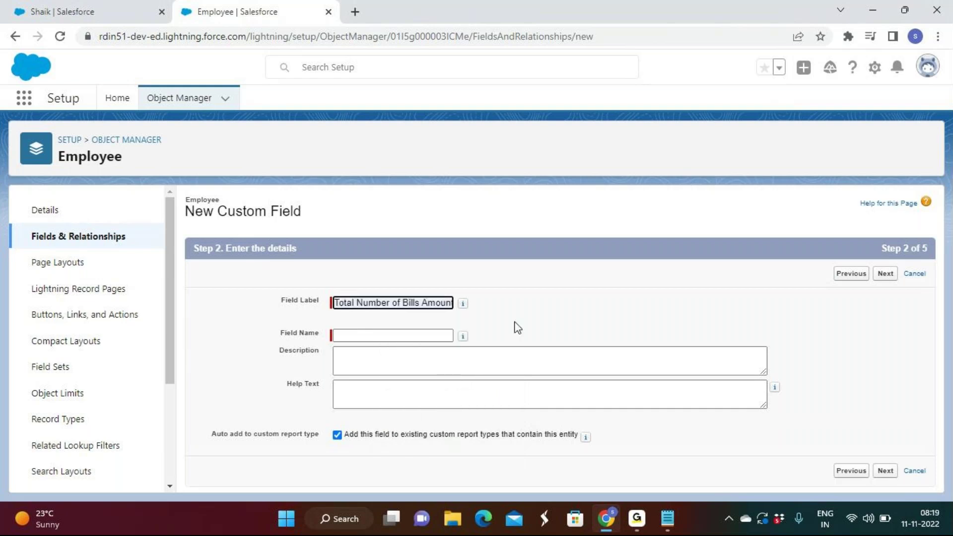
Step: Shorten the field label to Total Number of Bills and continue to the summary calculation
{"action": "left_click", "coordinate": [443, 303]}
{"action": "key", "text": "BackSpace"}
{"action": "key", "text": "BackSpace"}
{"action": "key", "text": "BackSpace"}
{"action": "key", "text": "BackSpace"}
{"action": "key", "text": "BackSpace"}
{"action": "key", "text": "BackSpace"}
{"action": "key", "text": "BackSpace"}
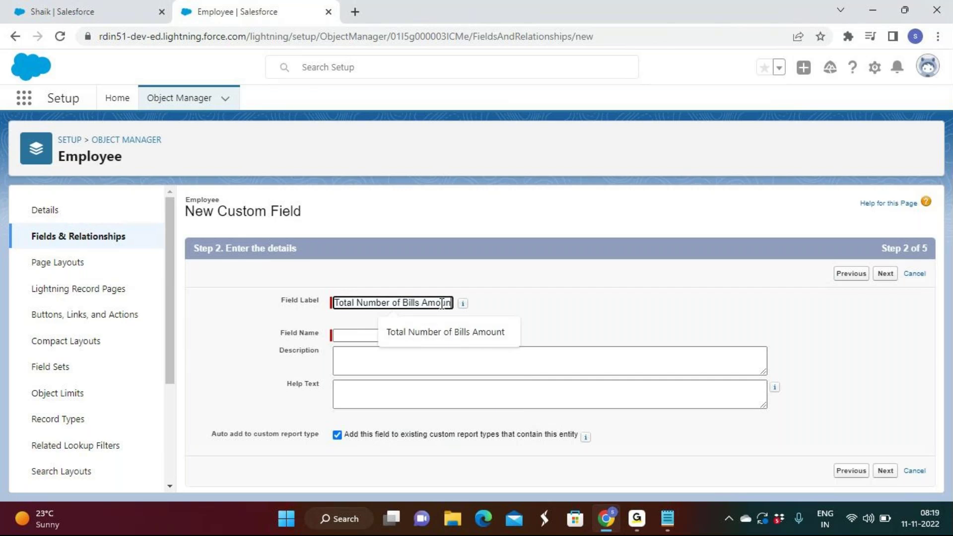
{"action": "left_click", "coordinate": [513, 300]}
{"action": "left_click", "coordinate": [884, 279]}
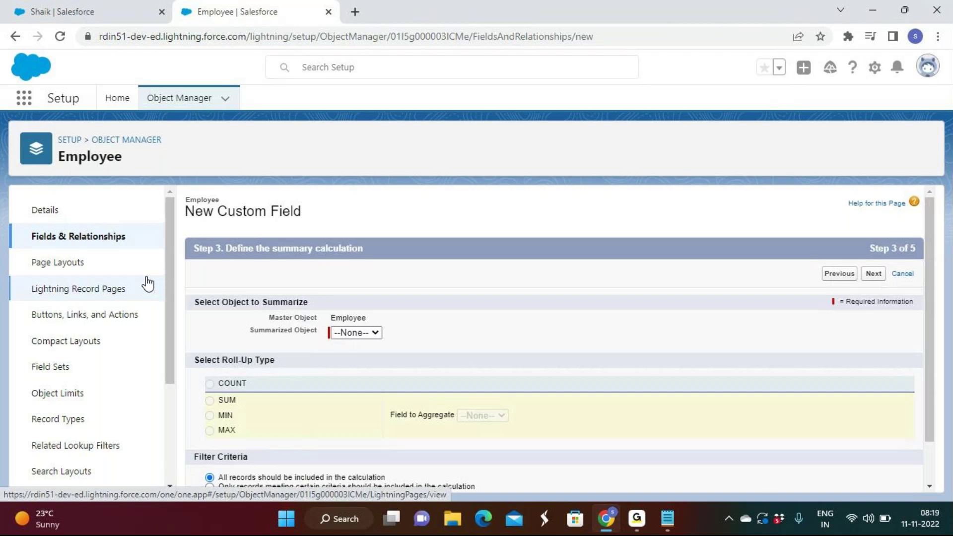
Step: Set the summarized object of the roll-up field to Bills
{"action": "left_click", "coordinate": [357, 333]}
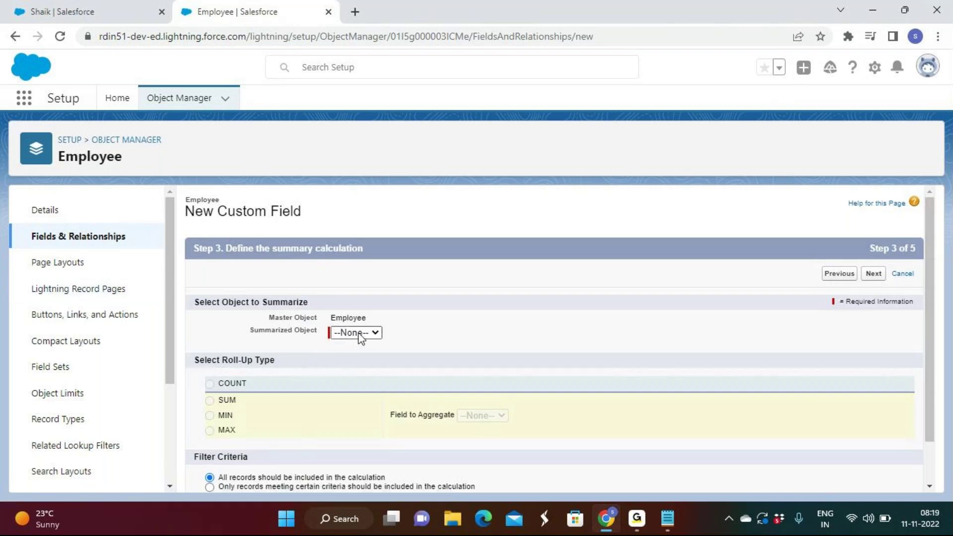
{"action": "left_click", "coordinate": [350, 352]}
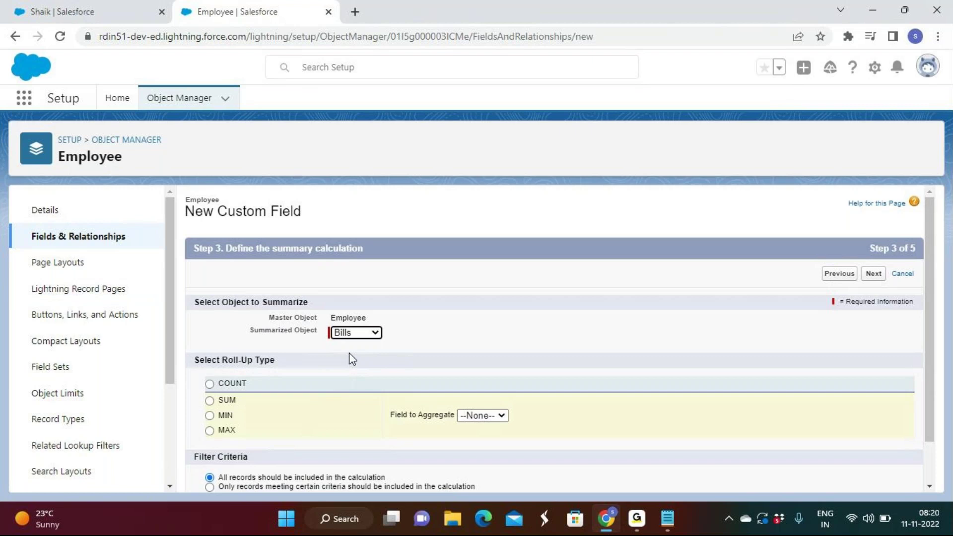
{"action": "left_click", "coordinate": [637, 519]}
{"action": "left_click", "coordinate": [638, 526]}
Step: Go through the SUM, MIN and MAX roll-up types and settle on COUNT
{"action": "left_click", "coordinate": [211, 383]}
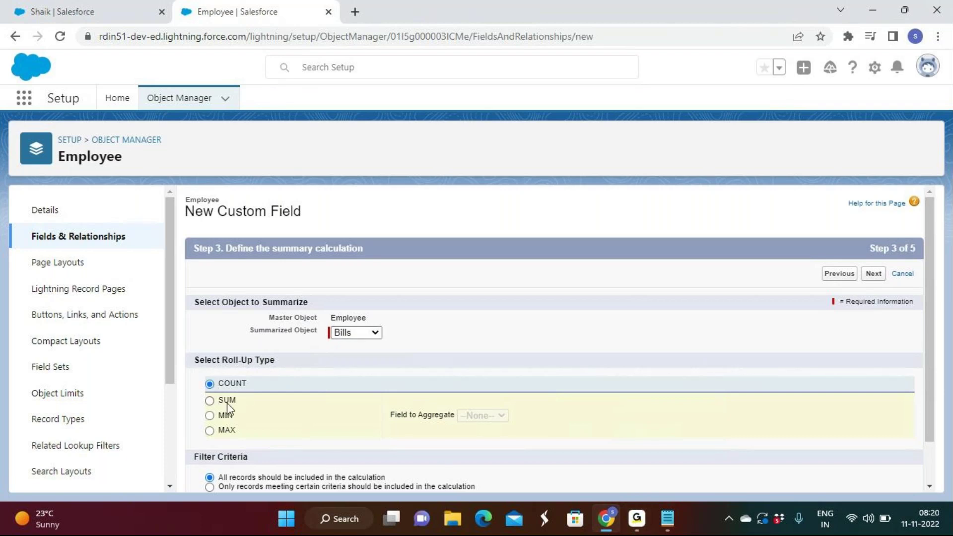
{"action": "left_click", "coordinate": [227, 402]}
{"action": "left_click", "coordinate": [227, 416]}
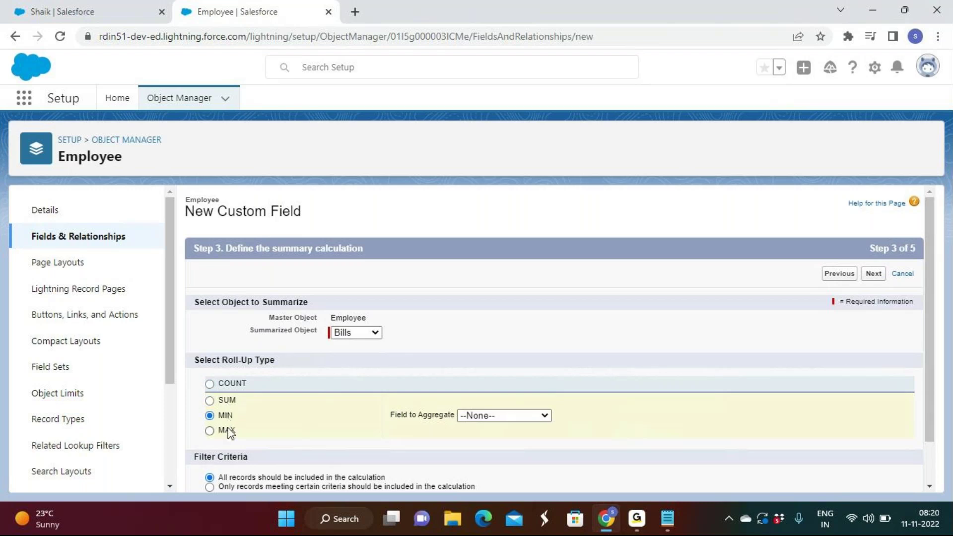
{"action": "left_click", "coordinate": [228, 433]}
{"action": "left_click", "coordinate": [223, 386]}
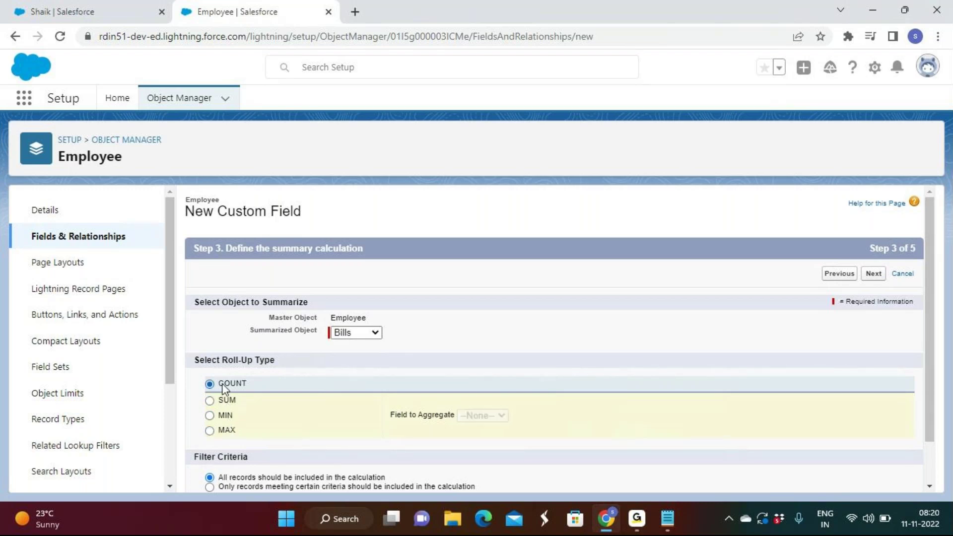
{"action": "left_click", "coordinate": [225, 400]}
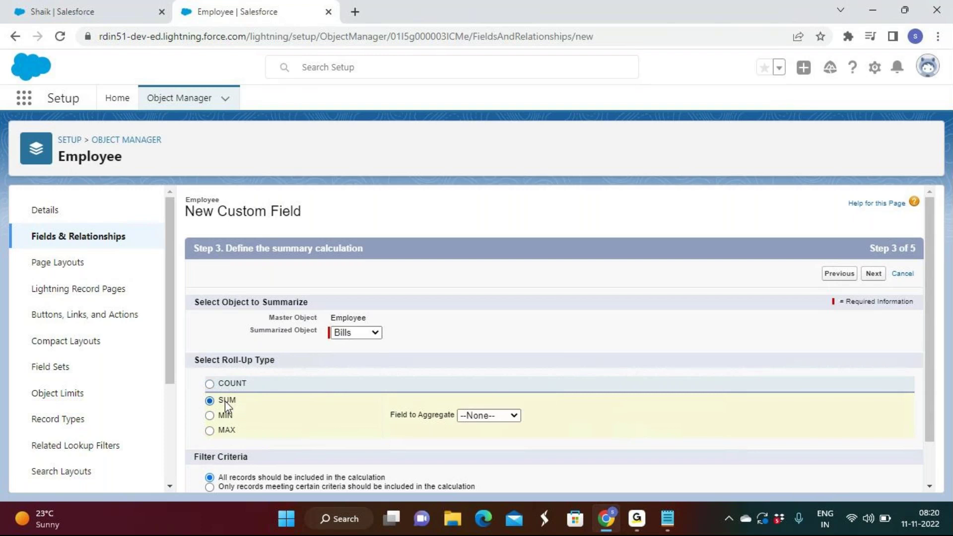
{"action": "left_click", "coordinate": [224, 418]}
{"action": "left_click", "coordinate": [227, 432]}
{"action": "left_click", "coordinate": [228, 385]}
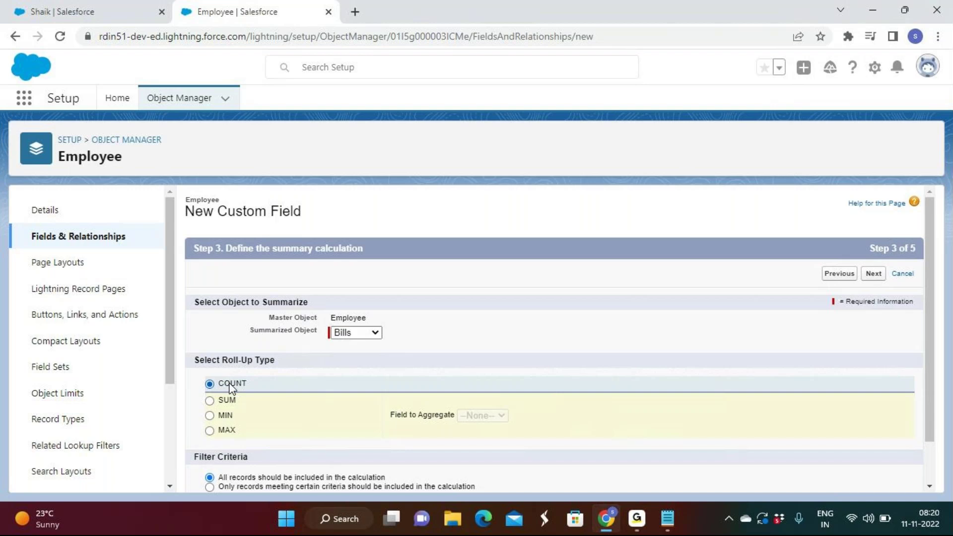
Step: Review the all-records filter option, then set the filter criteria to only records meeting certain criteria
{"action": "scroll", "coordinate": [525, 352], "scroll_direction": "down", "scroll_amount": 1}
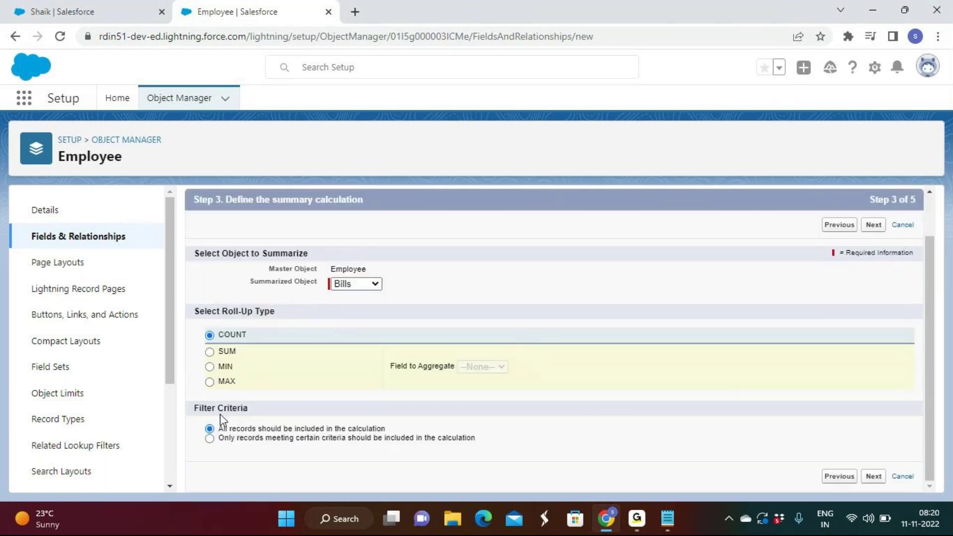
{"action": "left_click_drag", "start_coordinate": [218, 430], "coordinate": [399, 425]}
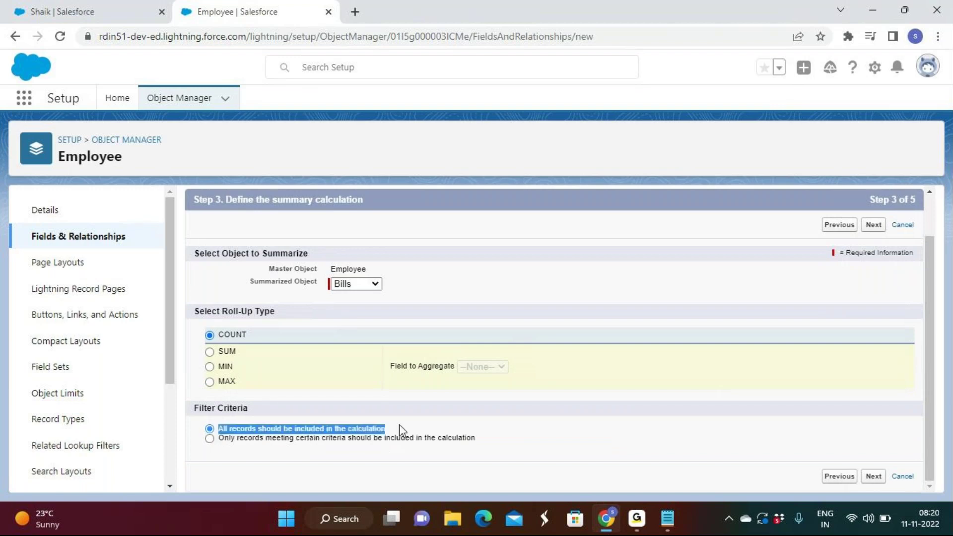
{"action": "left_click", "coordinate": [241, 440]}
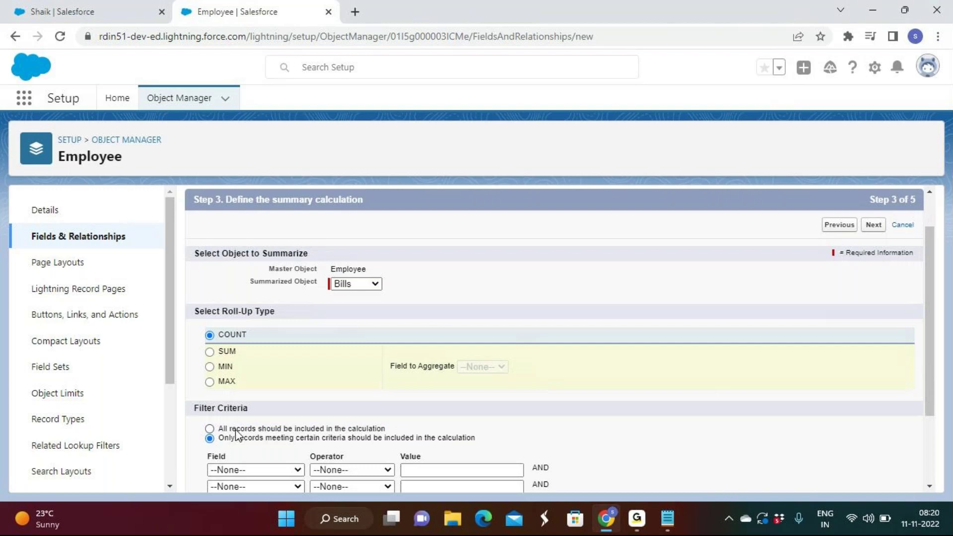
Step: Compare the all-records and certain-criteria filter options, ending on only records meeting certain criteria
{"action": "left_click", "coordinate": [236, 430]}
{"action": "left_click", "coordinate": [238, 439]}
{"action": "left_click", "coordinate": [243, 430]}
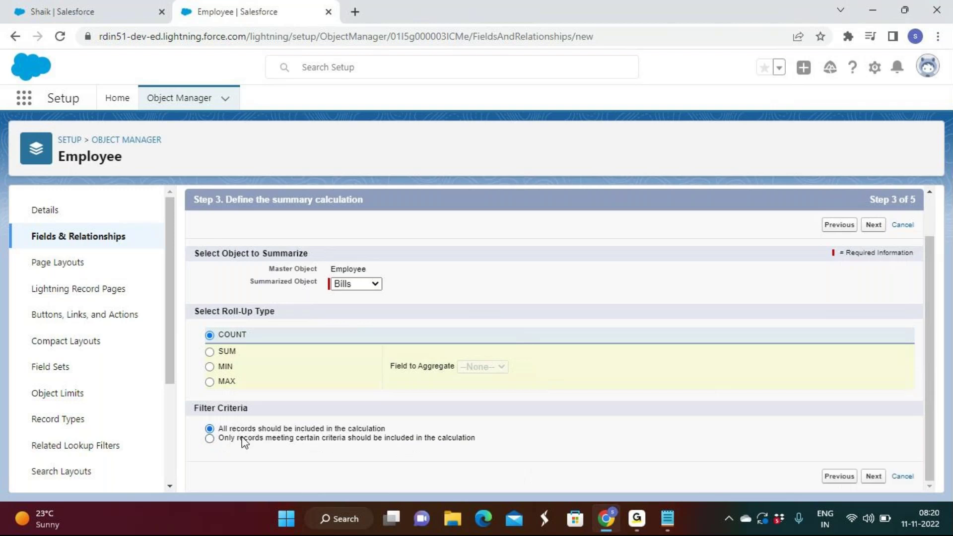
{"action": "left_click", "coordinate": [245, 440]}
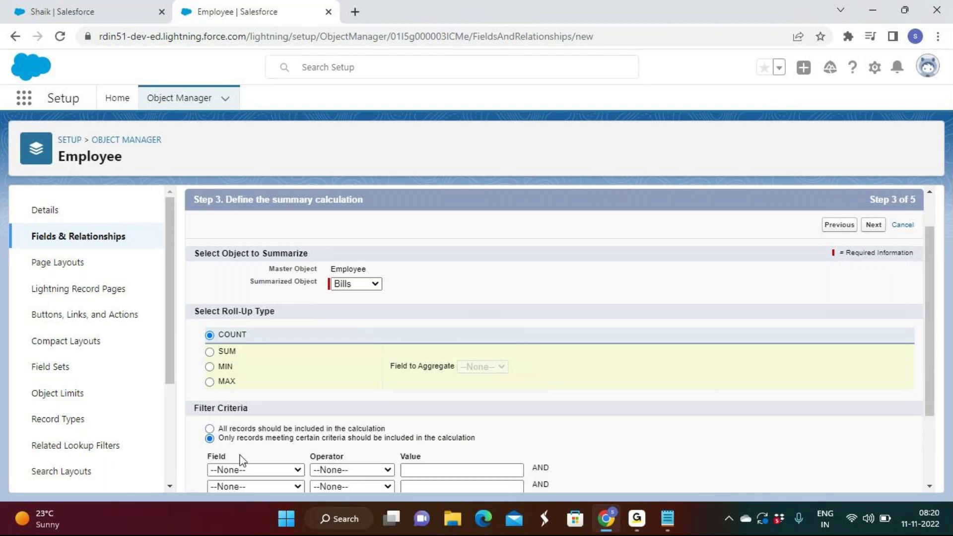
Step: Set the first filter condition to Bill Amount with the equals operator, leaving its value empty
{"action": "left_click", "coordinate": [234, 472]}
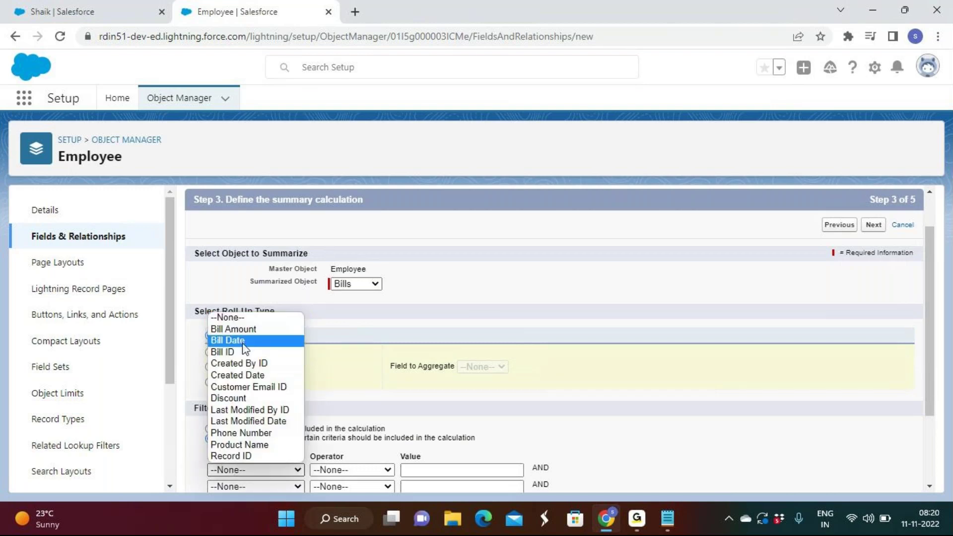
{"action": "left_click", "coordinate": [241, 329]}
{"action": "left_click", "coordinate": [339, 470]}
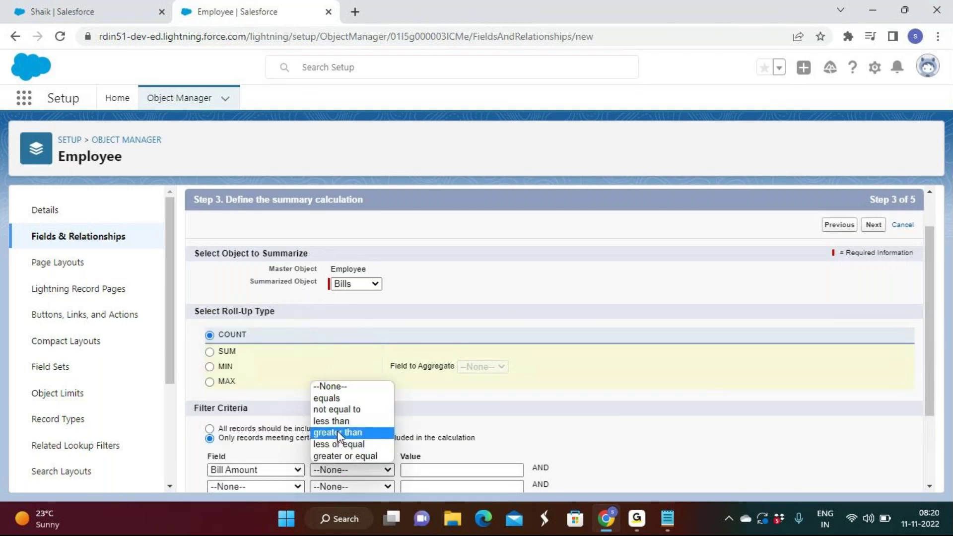
{"action": "left_click", "coordinate": [329, 398]}
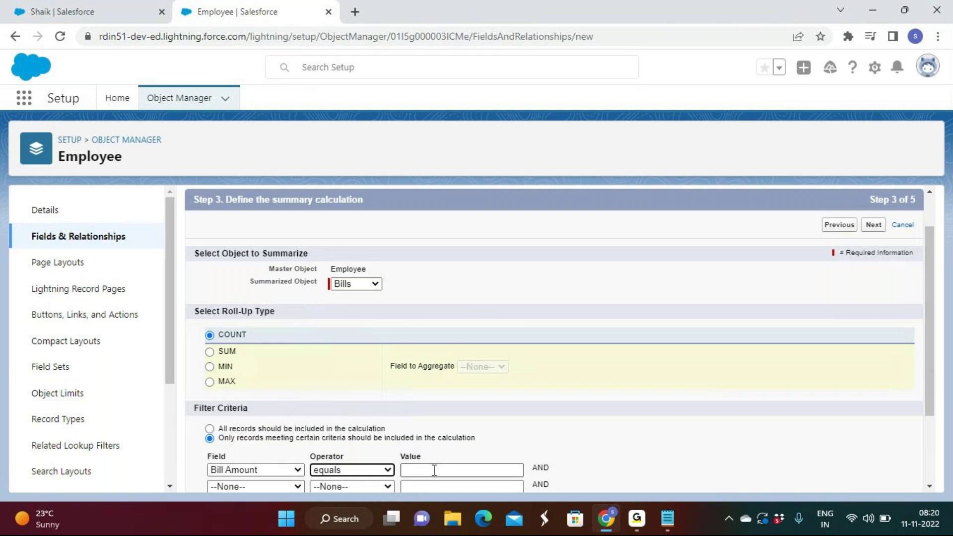
{"action": "left_click", "coordinate": [434, 470]}
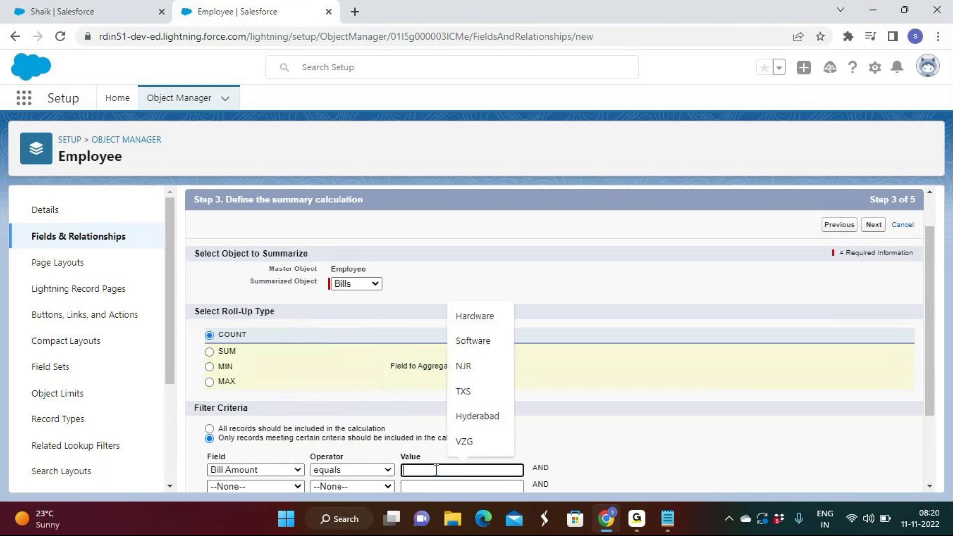
{"action": "scroll", "coordinate": [602, 459], "scroll_direction": "down", "scroll_amount": 2}
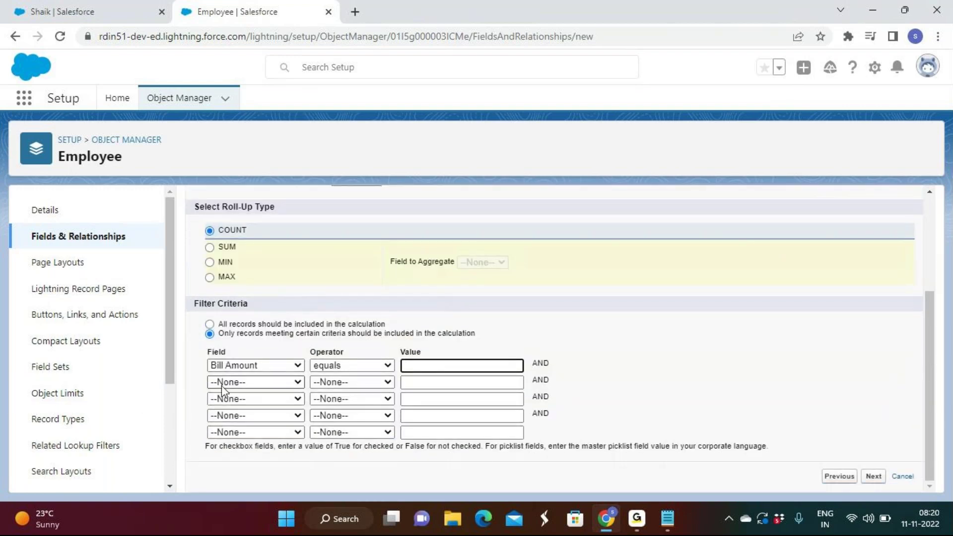
Step: Set the second filter condition to Discount with the equals operator
{"action": "left_click", "coordinate": [234, 386]}
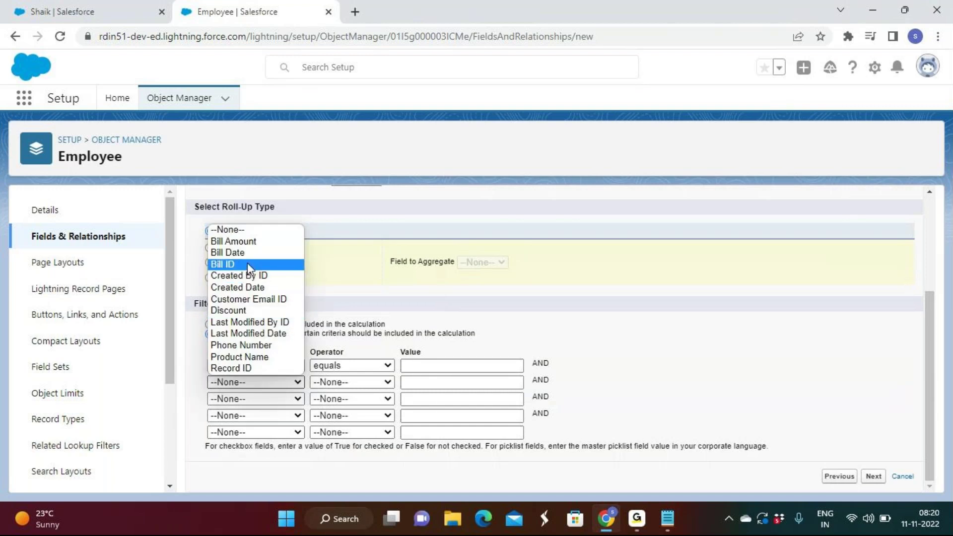
{"action": "left_click", "coordinate": [234, 254]}
{"action": "left_click", "coordinate": [259, 384]}
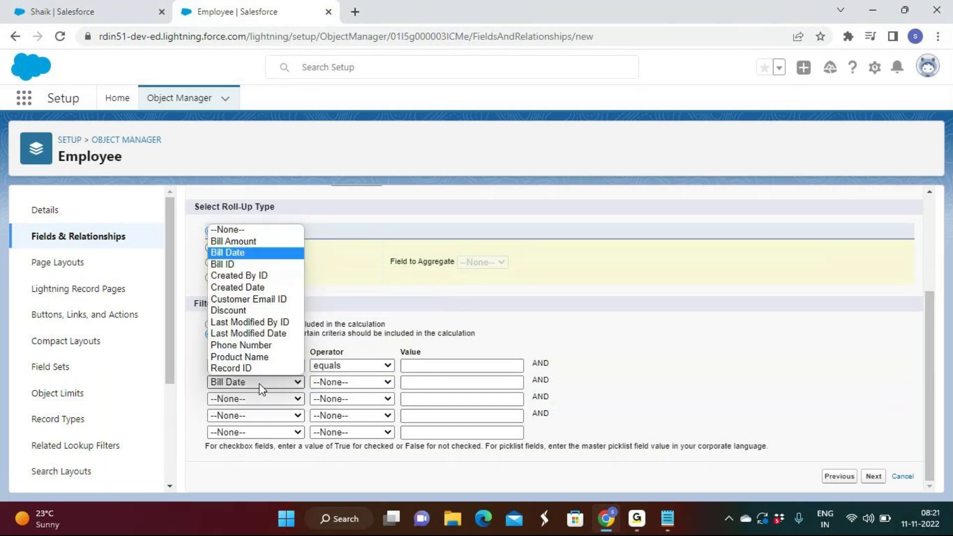
{"action": "left_click", "coordinate": [237, 311]}
{"action": "left_click", "coordinate": [360, 380]}
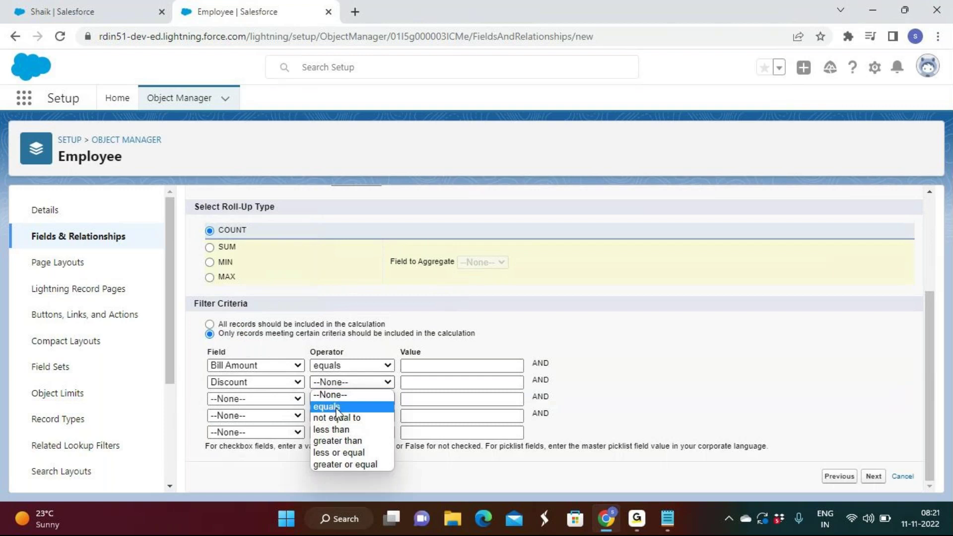
{"action": "left_click", "coordinate": [361, 406]}
Step: Set the third filter condition to Product Name with the equals operator
{"action": "left_click", "coordinate": [231, 399]}
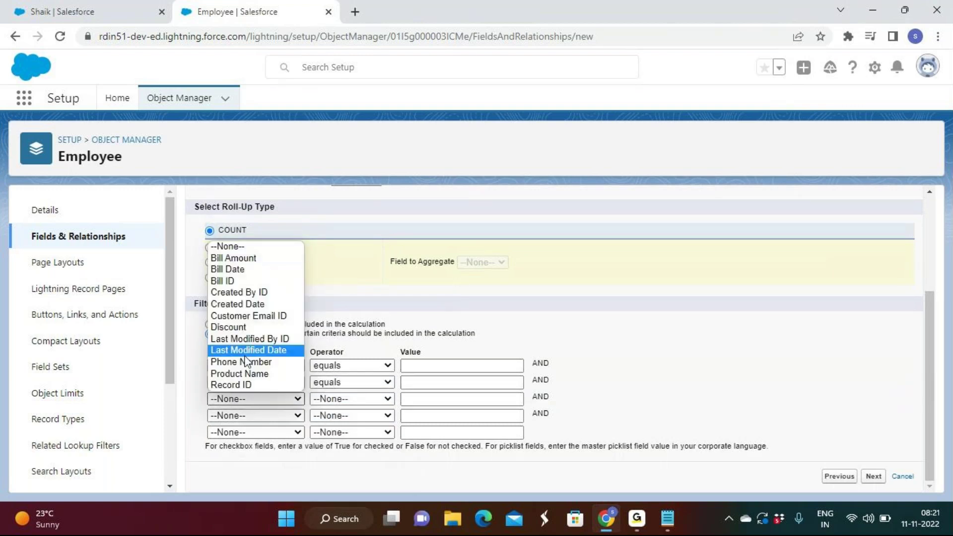
{"action": "left_click", "coordinate": [240, 373]}
{"action": "left_click", "coordinate": [364, 400]}
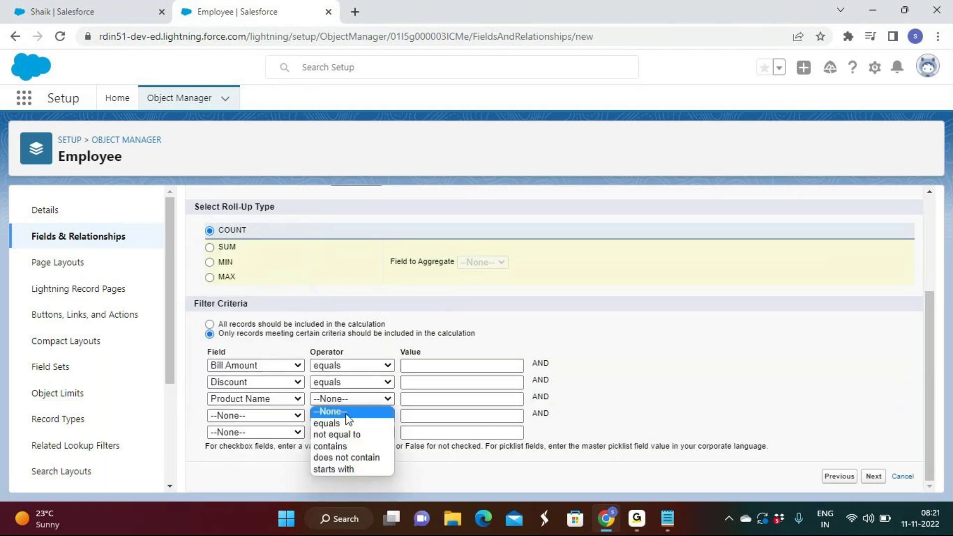
{"action": "left_click", "coordinate": [343, 423]}
{"action": "scroll", "coordinate": [504, 366], "scroll_direction": "up", "scroll_amount": 2}
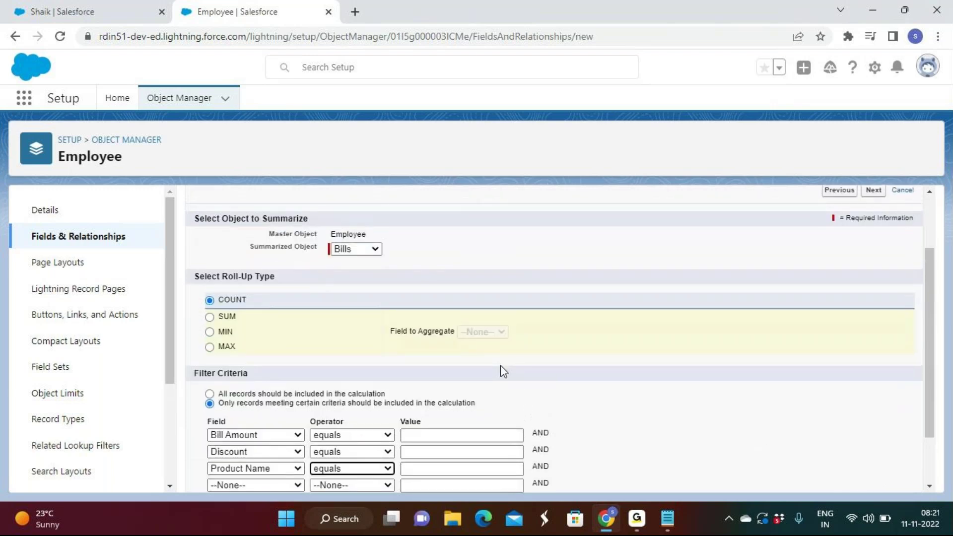
Step: Set the filter criteria to include all records in the calculation
{"action": "left_click", "coordinate": [255, 435]}
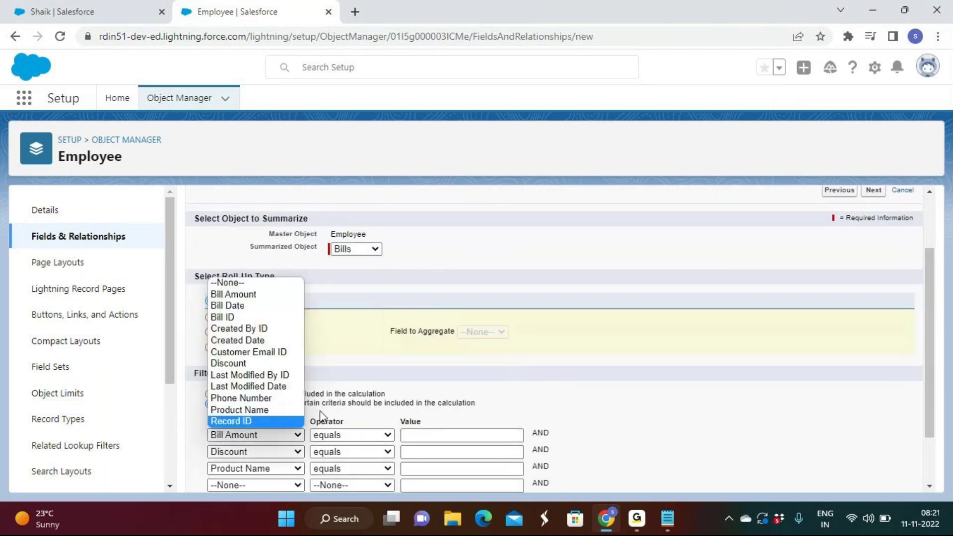
{"action": "left_click", "coordinate": [379, 399]}
{"action": "left_click", "coordinate": [378, 395]}
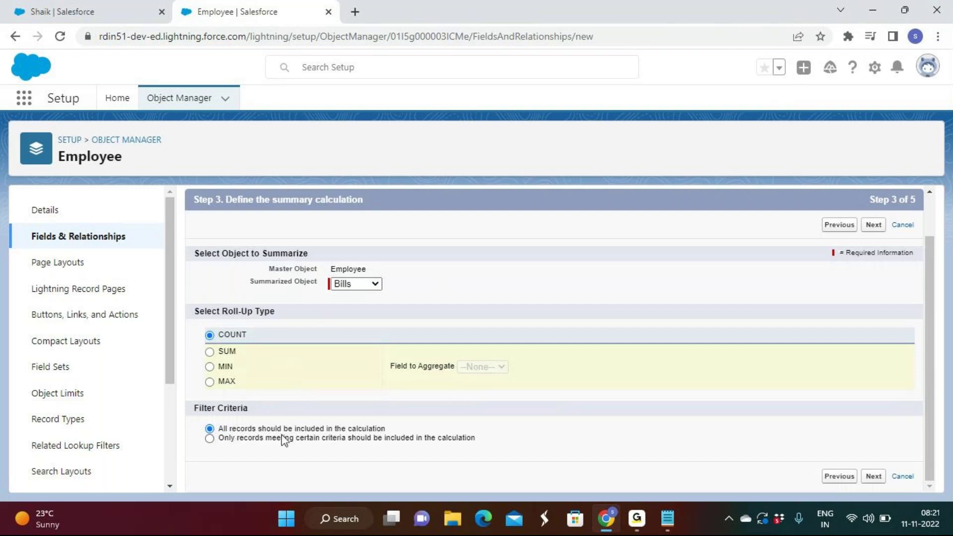
Step: Accept the default field-level security and page layouts, and save the Total Number of Bills field
{"action": "left_click", "coordinate": [876, 476]}
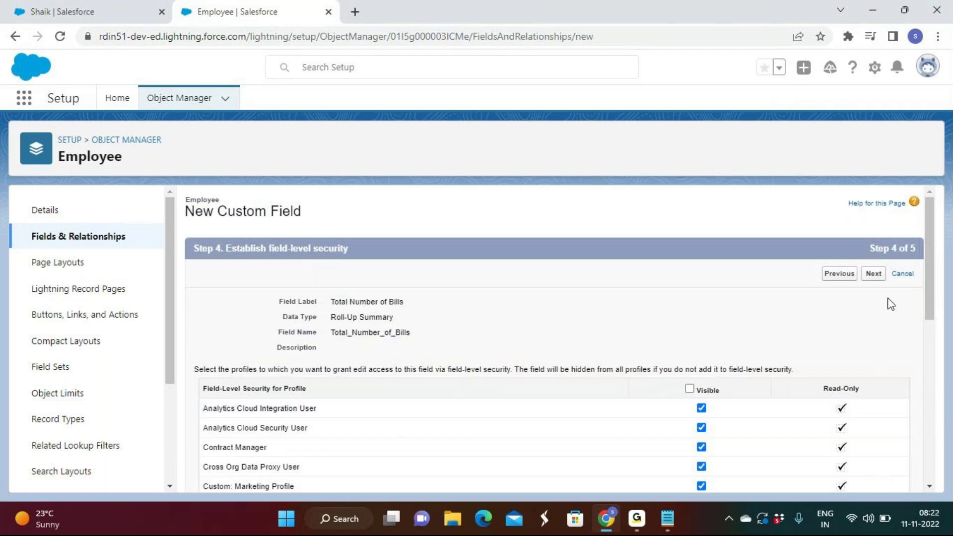
{"action": "left_click", "coordinate": [875, 275]}
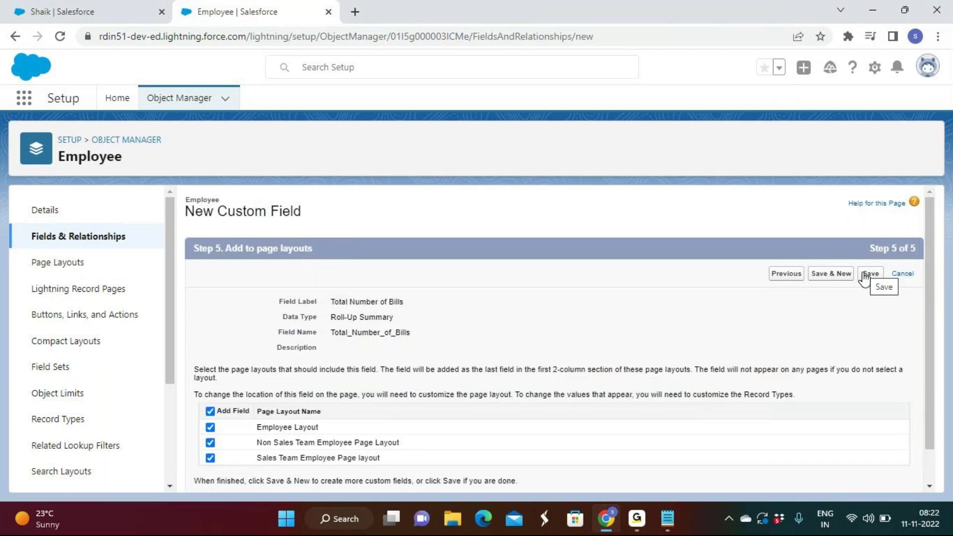
{"action": "left_click", "coordinate": [867, 277]}
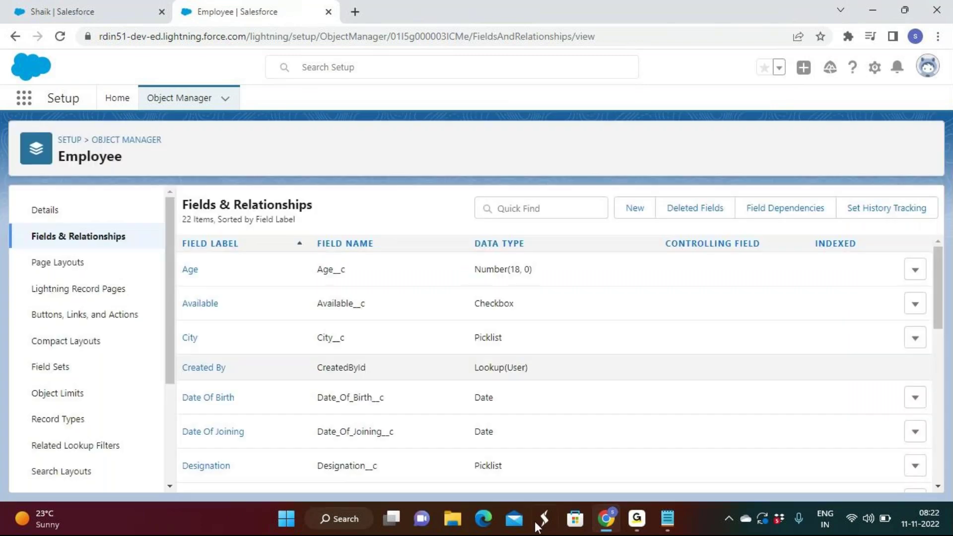
Step: Start another custom field on Employee with the Roll-Up Summary data type and continue to its details
{"action": "left_click", "coordinate": [631, 214]}
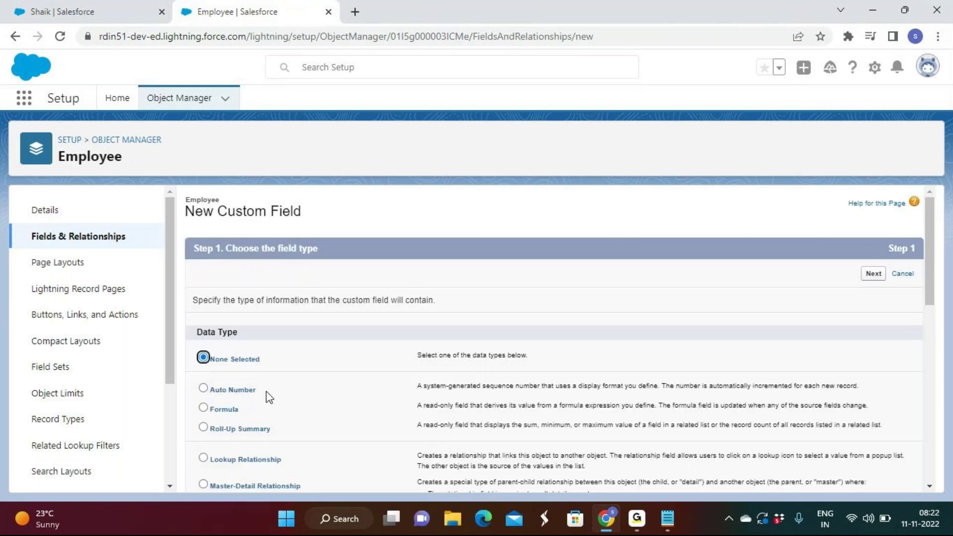
{"action": "scroll", "coordinate": [266, 391], "scroll_direction": "down", "scroll_amount": 2}
{"action": "scroll", "coordinate": [267, 391], "scroll_direction": "down", "scroll_amount": 1}
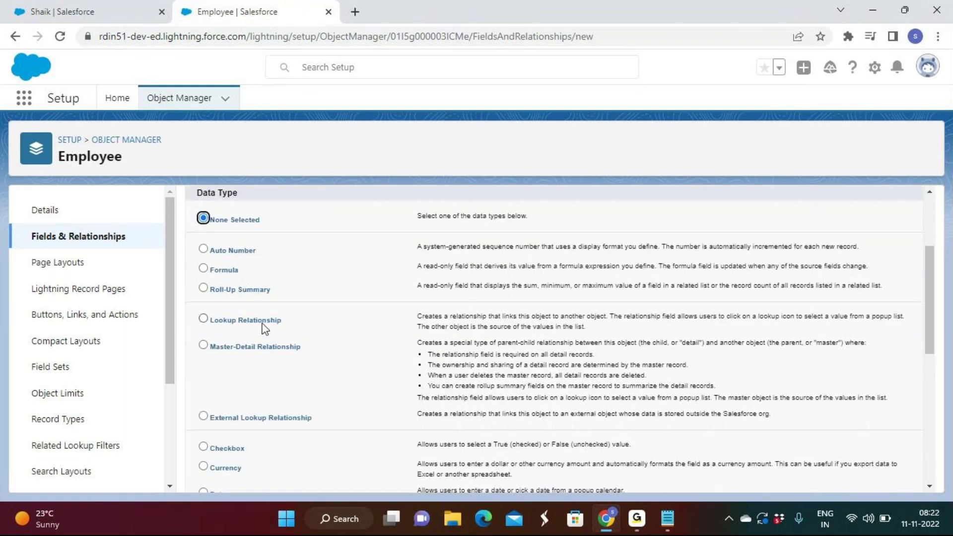
{"action": "left_click", "coordinate": [255, 290]}
{"action": "scroll", "coordinate": [861, 279], "scroll_direction": "up", "scroll_amount": 2}
{"action": "left_click", "coordinate": [874, 276]}
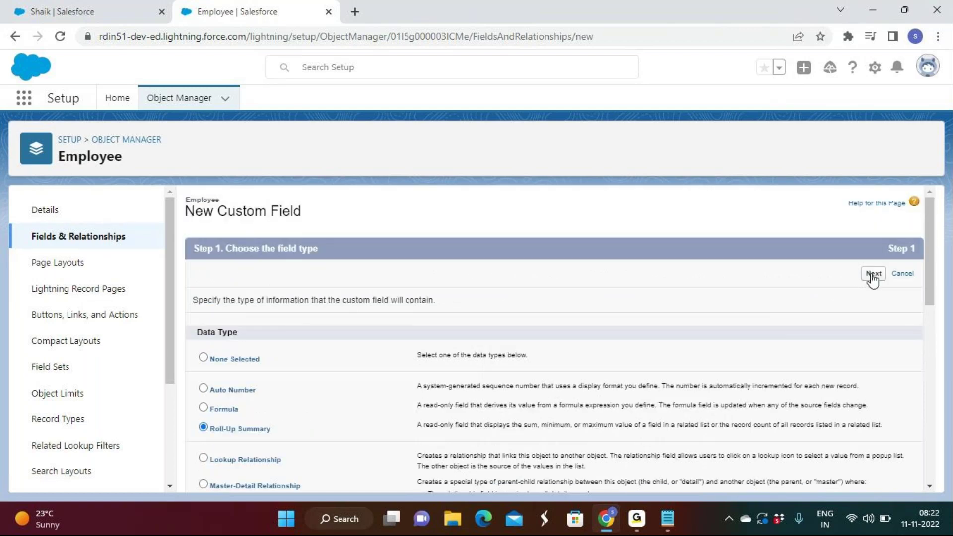
Step: Label the field Total Number of Bills Amount and continue to the summary calculation
{"action": "left_click", "coordinate": [383, 302]}
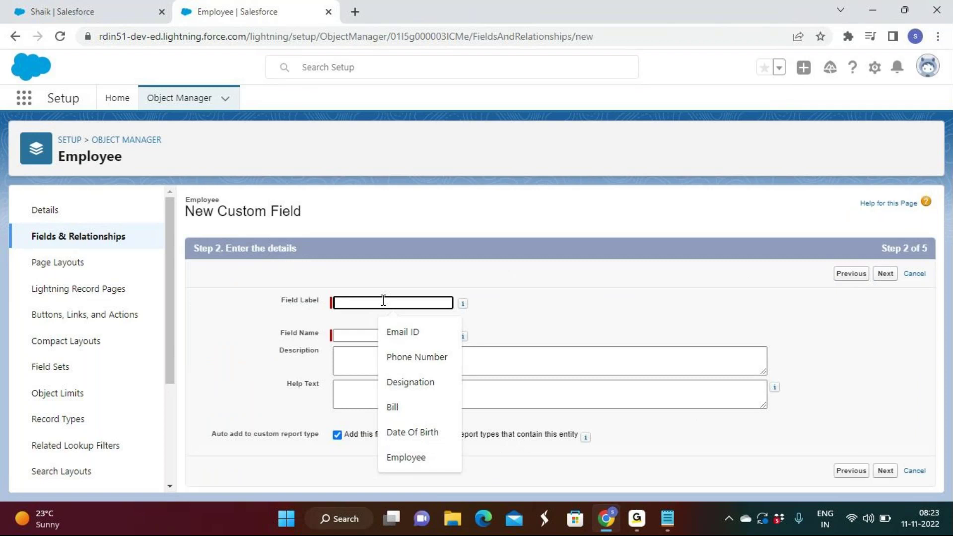
{"action": "type", "text": "tot"}
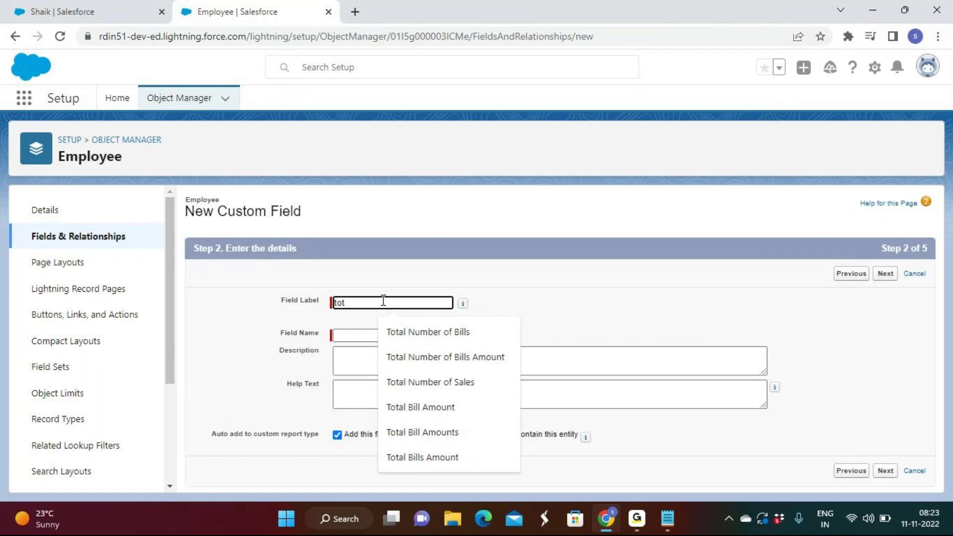
{"action": "left_click", "coordinate": [502, 359]}
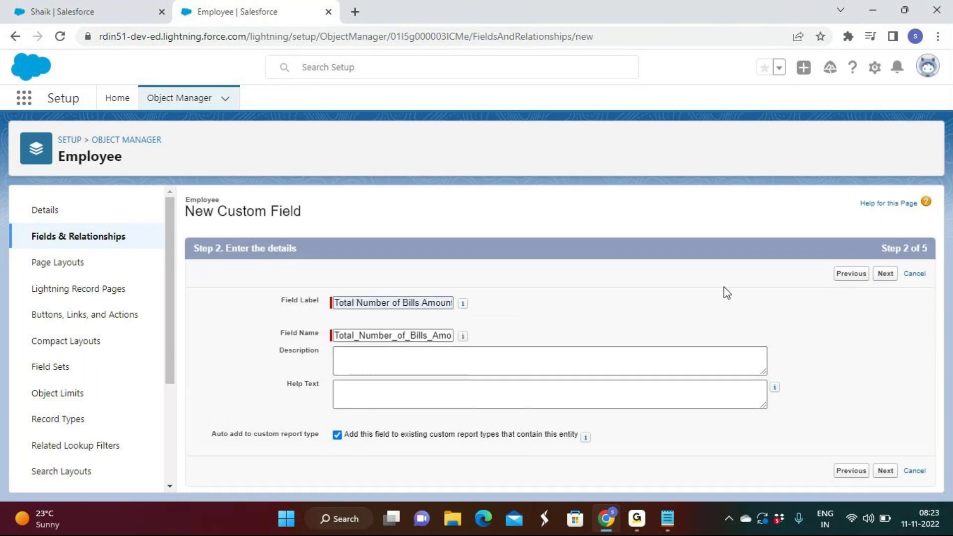
{"action": "left_click", "coordinate": [890, 284]}
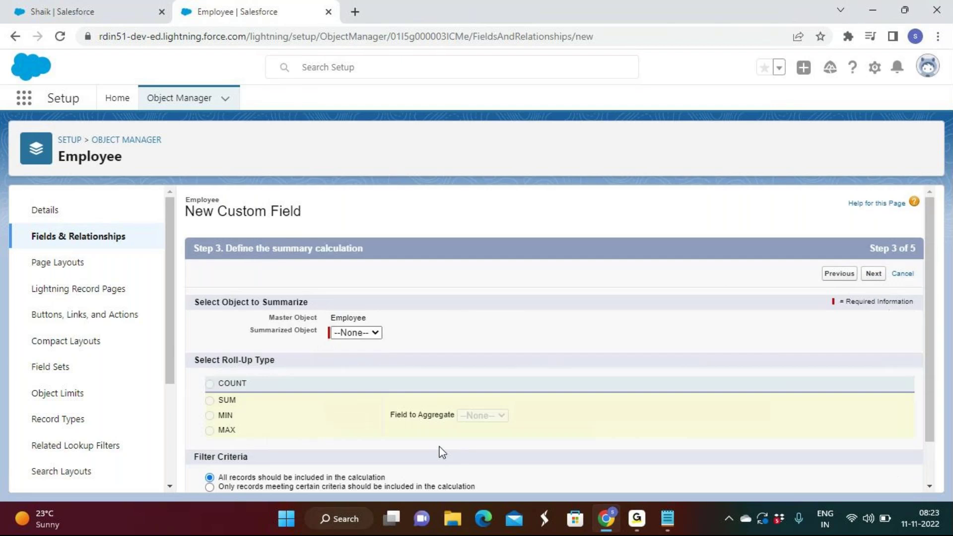
Step: Summarize the Bills object with the SUM roll-up type, aggregating the Bill Amount field
{"action": "left_click", "coordinate": [381, 333]}
{"action": "left_click", "coordinate": [362, 355]}
{"action": "left_click", "coordinate": [227, 401]}
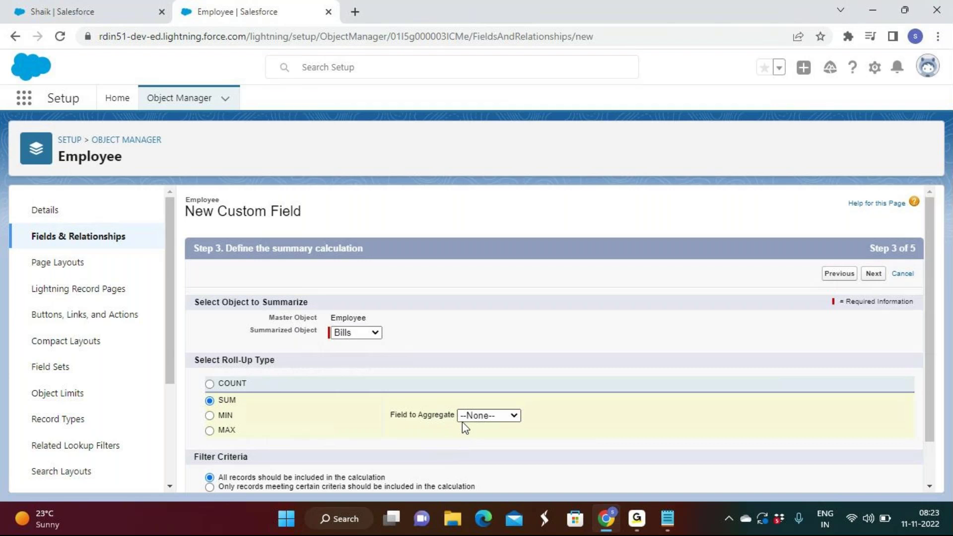
{"action": "left_click", "coordinate": [478, 415]}
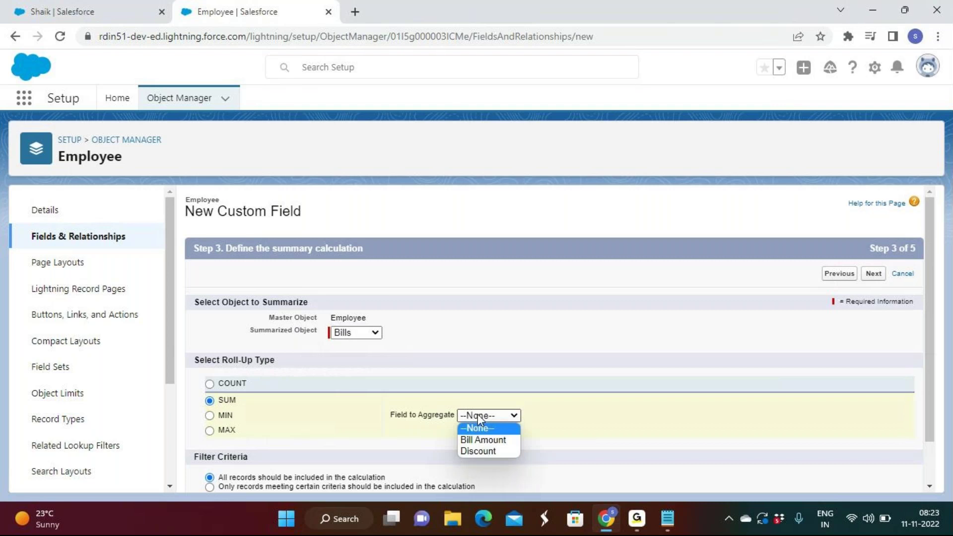
{"action": "left_click", "coordinate": [484, 439]}
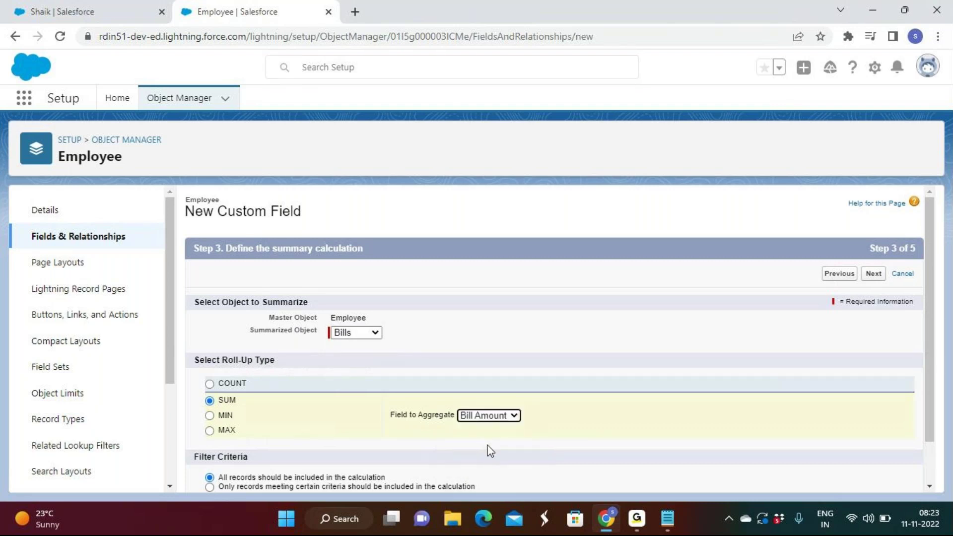
{"action": "left_click", "coordinate": [638, 528]}
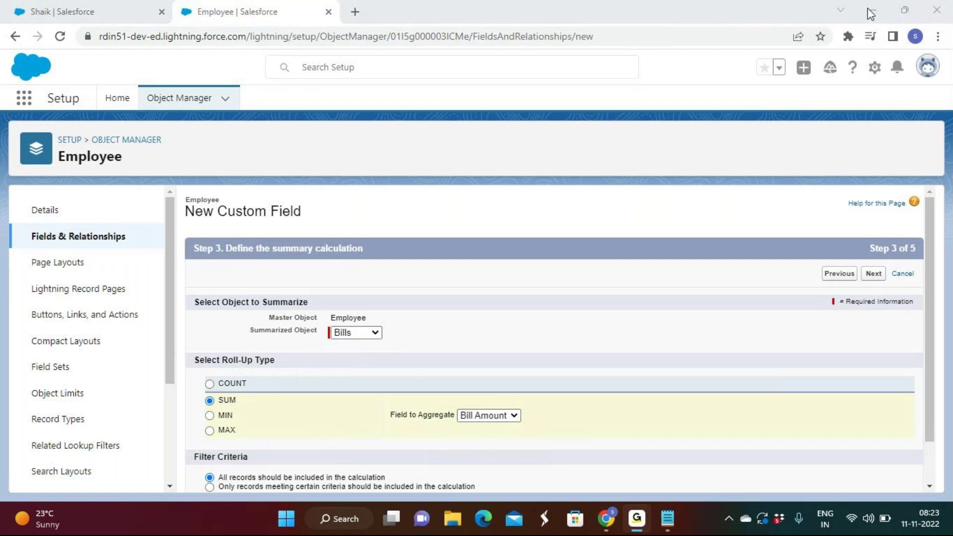
{"action": "scroll", "coordinate": [300, 430], "scroll_direction": "down", "scroll_amount": 1}
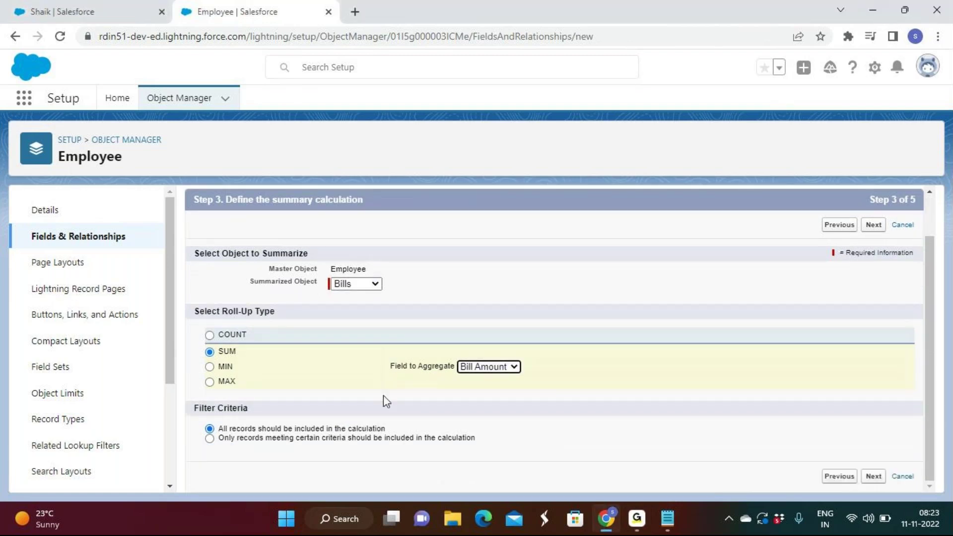
Step: Accept the default field-level security and page layouts, then save the bills amount field and begin another new field
{"action": "left_click", "coordinate": [875, 227]}
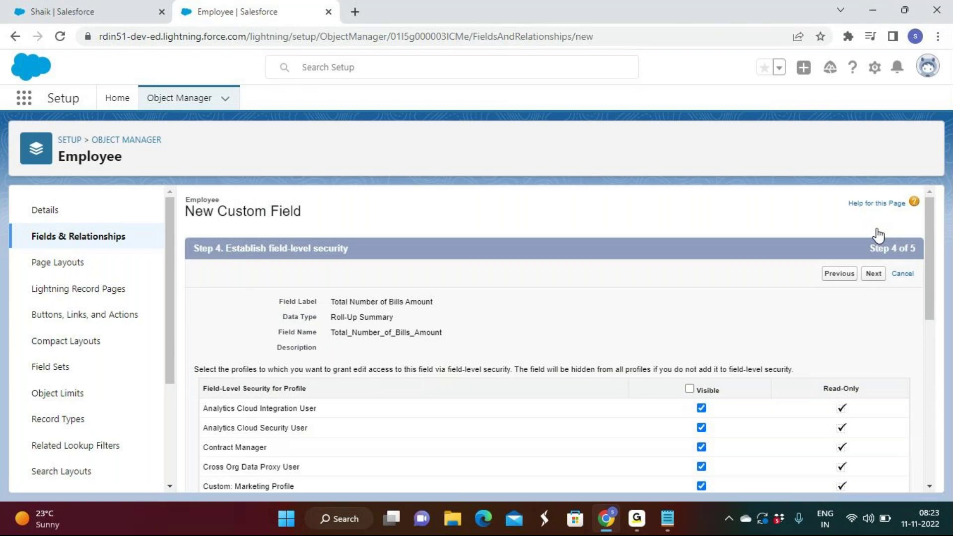
{"action": "left_click", "coordinate": [882, 282]}
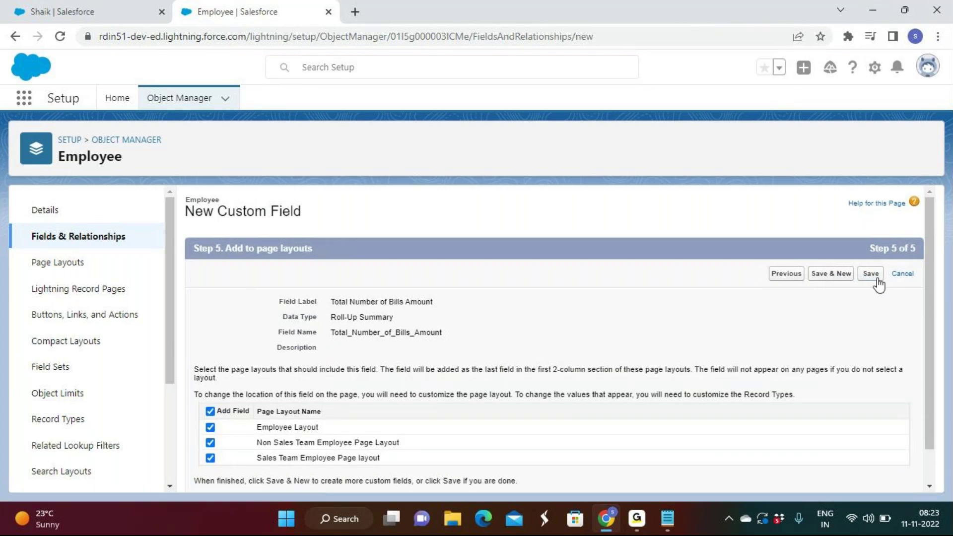
{"action": "left_click", "coordinate": [836, 280]}
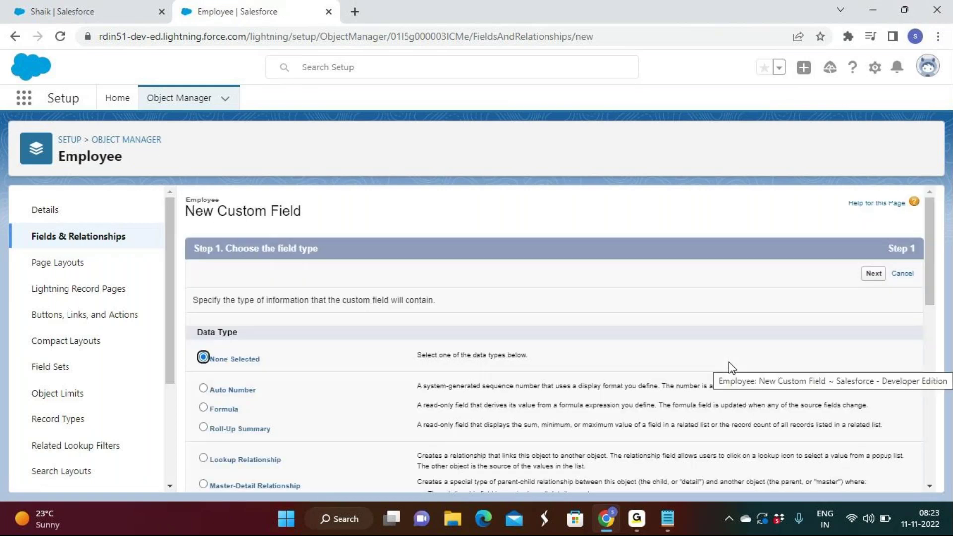
Step: Choose the Roll-Up Summary data type, label the field Maximum Bill Amount and continue to the summary calculation
{"action": "left_click", "coordinate": [227, 428]}
{"action": "left_click", "coordinate": [875, 276]}
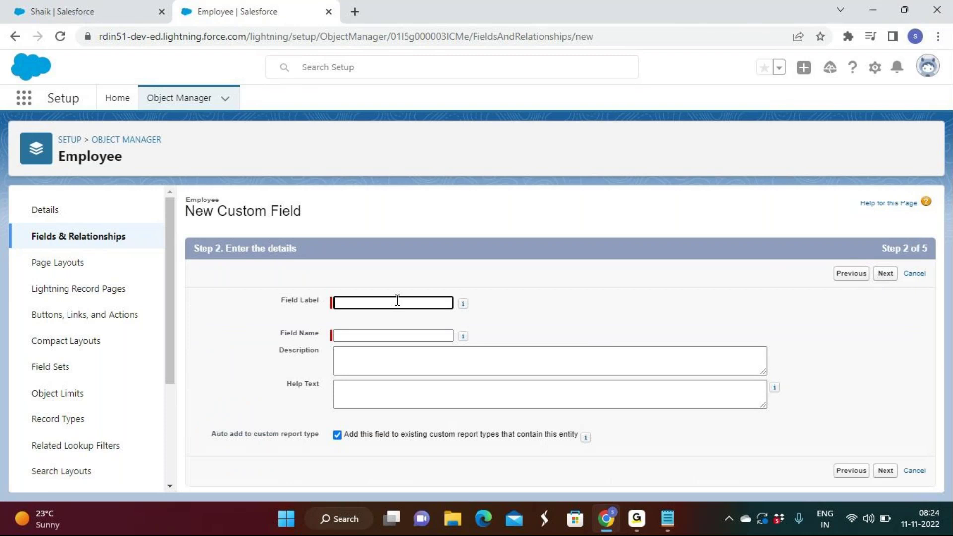
{"action": "type", "text": "Max"}
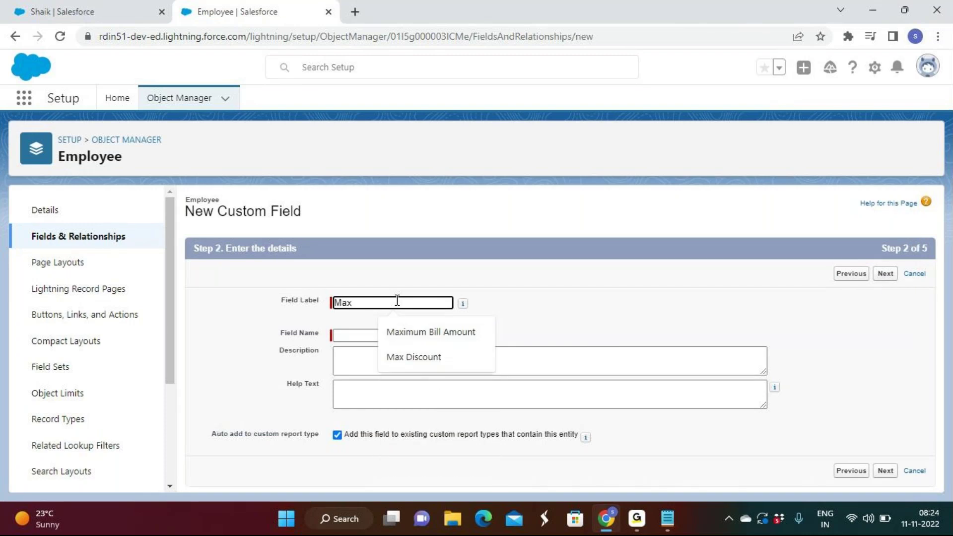
{"action": "left_click", "coordinate": [413, 330]}
{"action": "left_click", "coordinate": [887, 274]}
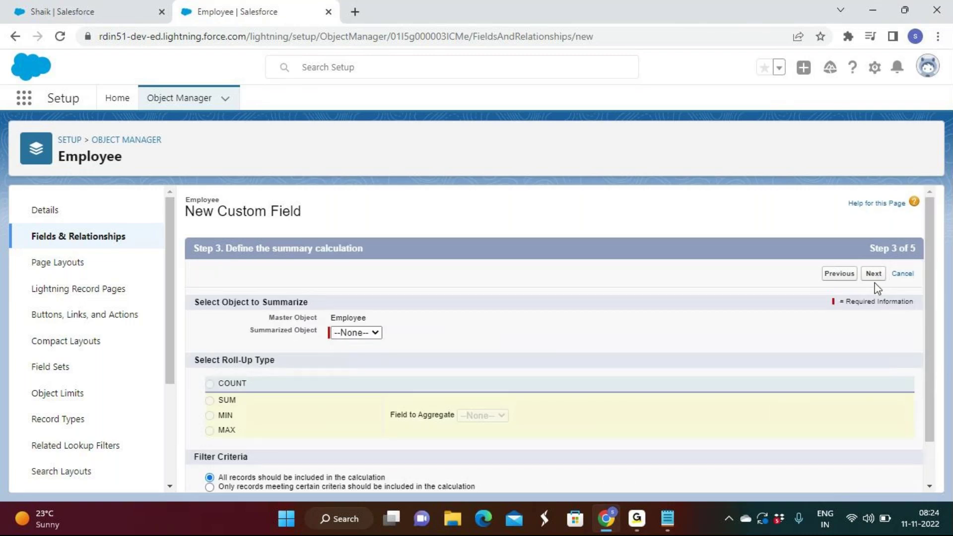
Step: Summarize the Bills object with the MAX roll-up type, aggregating the Bill Amount field
{"action": "left_click", "coordinate": [356, 333]}
{"action": "left_click", "coordinate": [350, 357]}
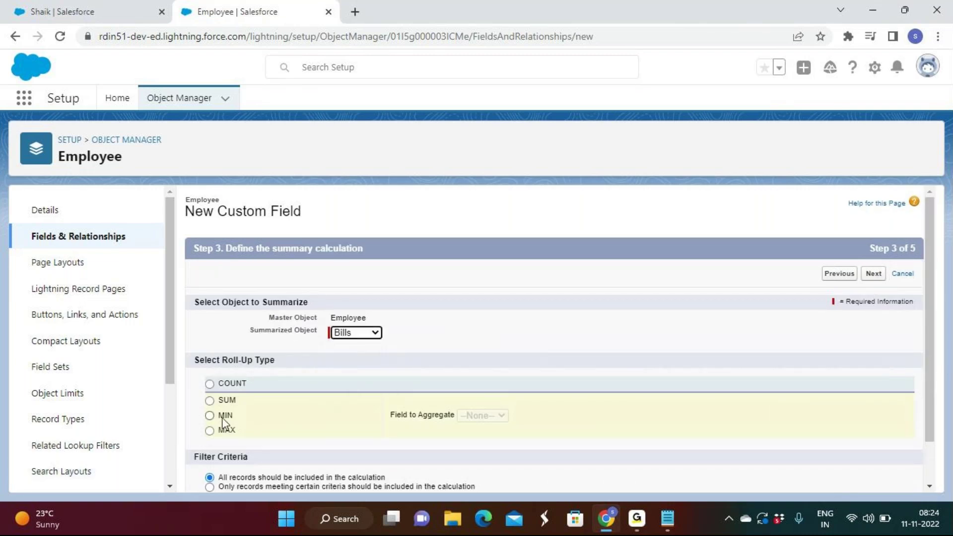
{"action": "left_click", "coordinate": [221, 431]}
{"action": "left_click", "coordinate": [508, 421]}
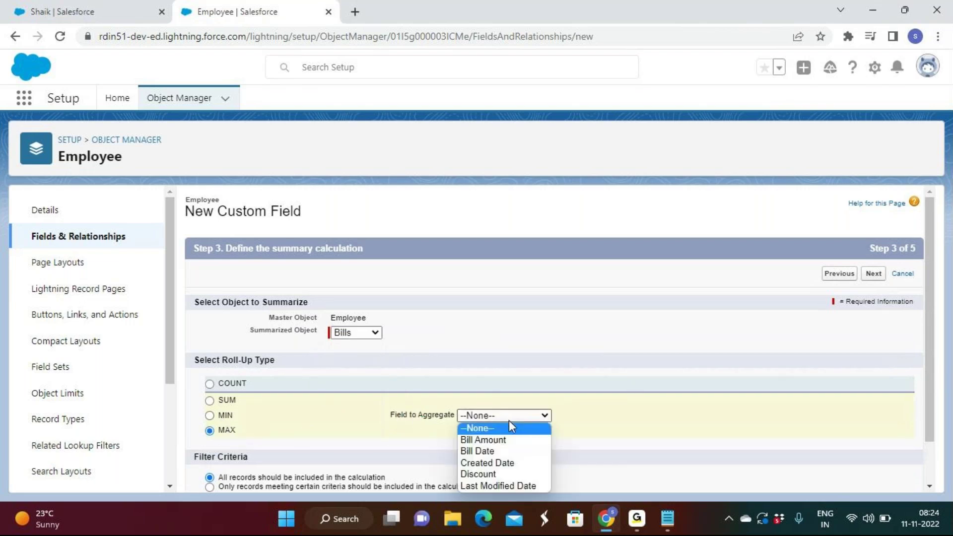
{"action": "left_click", "coordinate": [496, 441]}
{"action": "scroll", "coordinate": [501, 447], "scroll_direction": "down", "scroll_amount": 1}
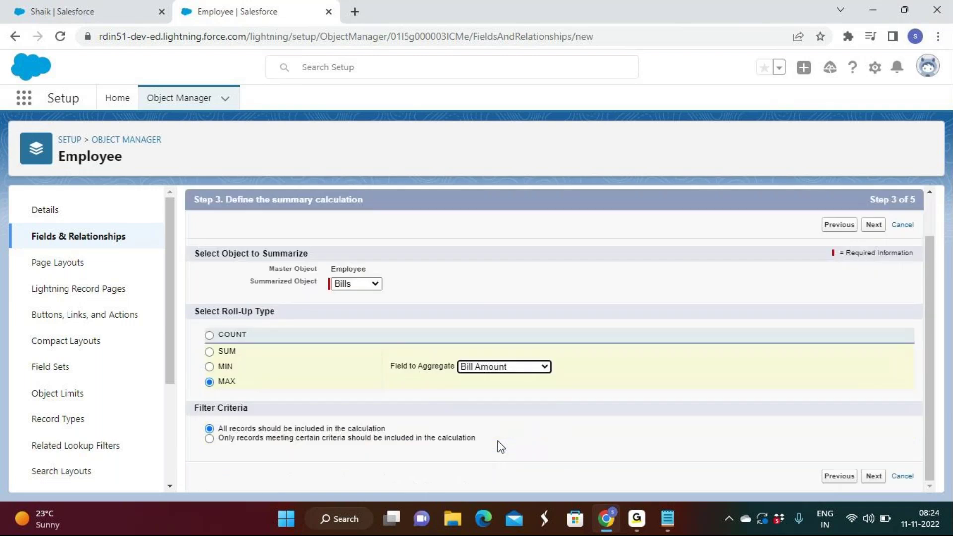
Step: Accept the default field-level security and page layouts, then save the maximum bill field and begin another new field
{"action": "left_click", "coordinate": [873, 226]}
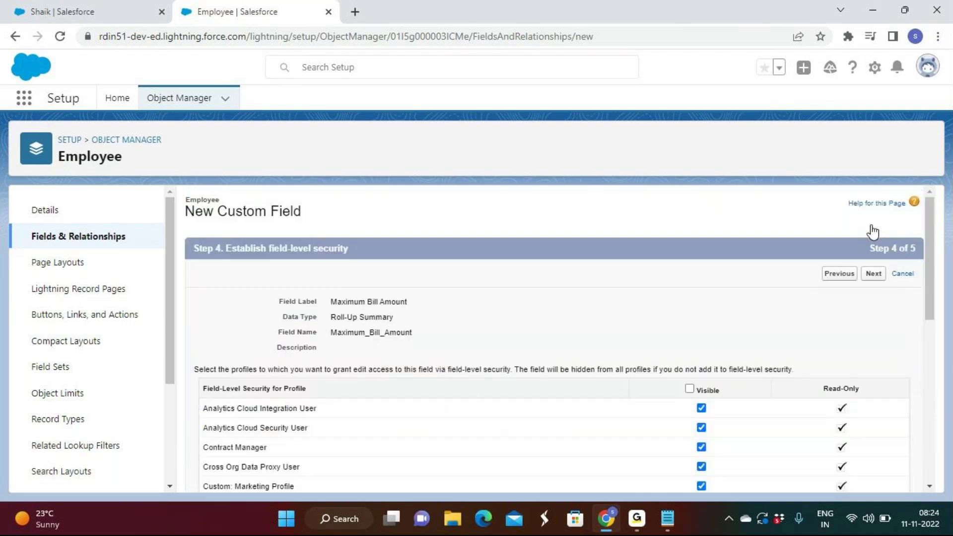
{"action": "left_click", "coordinate": [872, 275]}
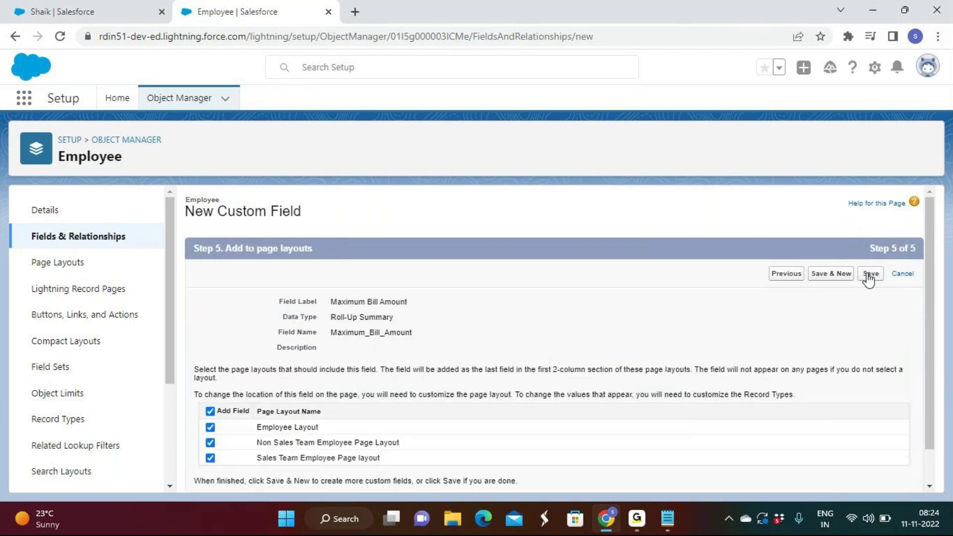
{"action": "left_click", "coordinate": [845, 277]}
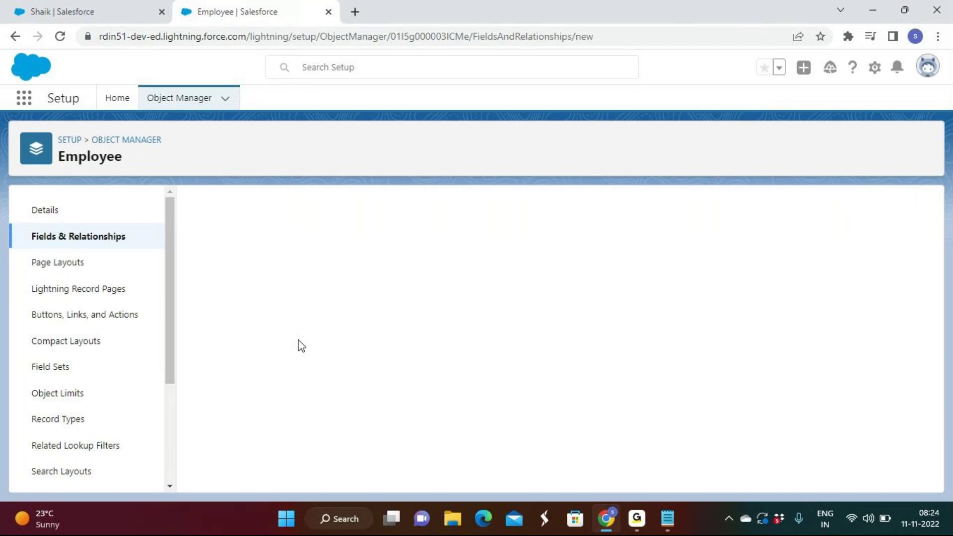
Step: Choose the Roll-Up Summary data type, label the field Minimum Discount and continue to the summary calculation
{"action": "scroll", "coordinate": [300, 343], "scroll_direction": "down", "scroll_amount": 1}
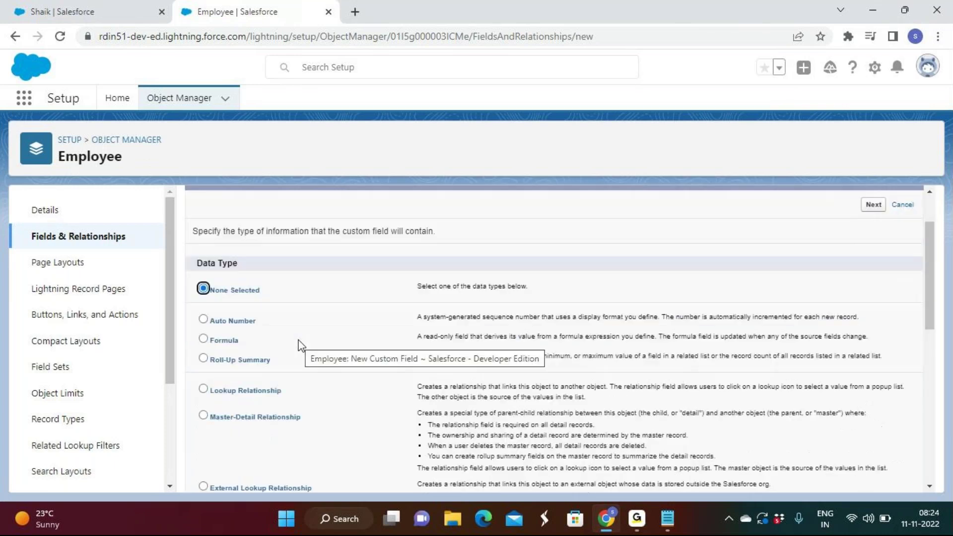
{"action": "left_click", "coordinate": [236, 365]}
{"action": "left_click", "coordinate": [874, 205]}
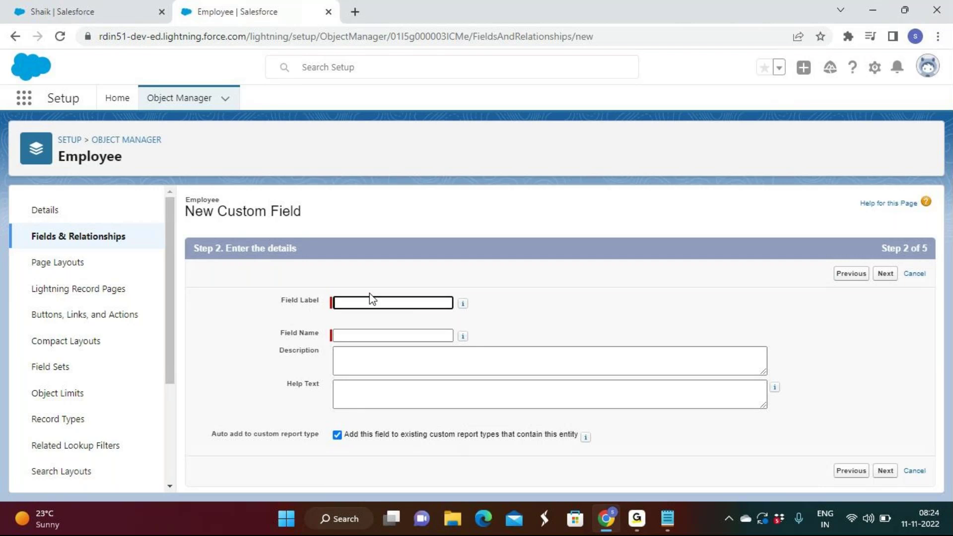
{"action": "type", "text": "min"}
{"action": "left_click", "coordinate": [425, 331]}
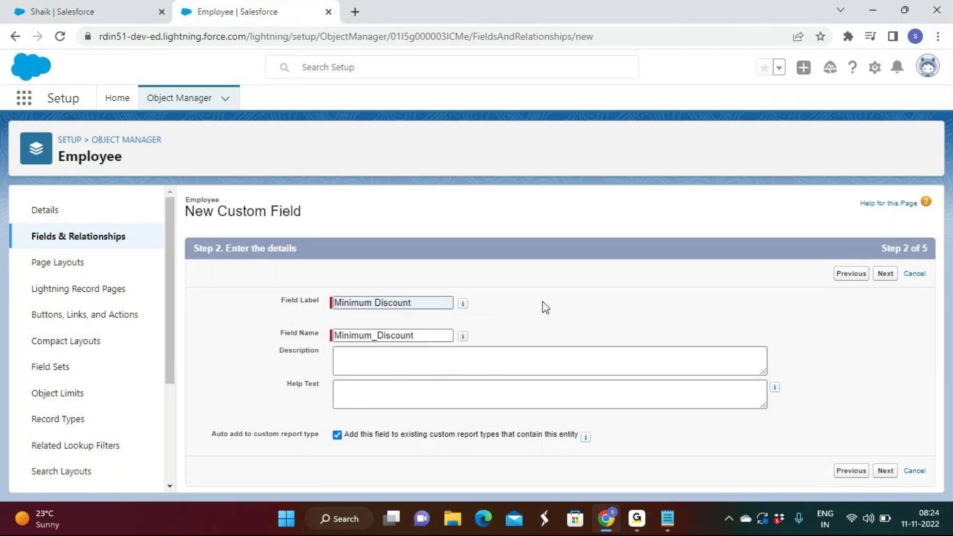
{"action": "left_click", "coordinate": [887, 276]}
Step: Summarize the Bills object with the MIN roll-up type, aggregating the Discount field
{"action": "left_click", "coordinate": [349, 333]}
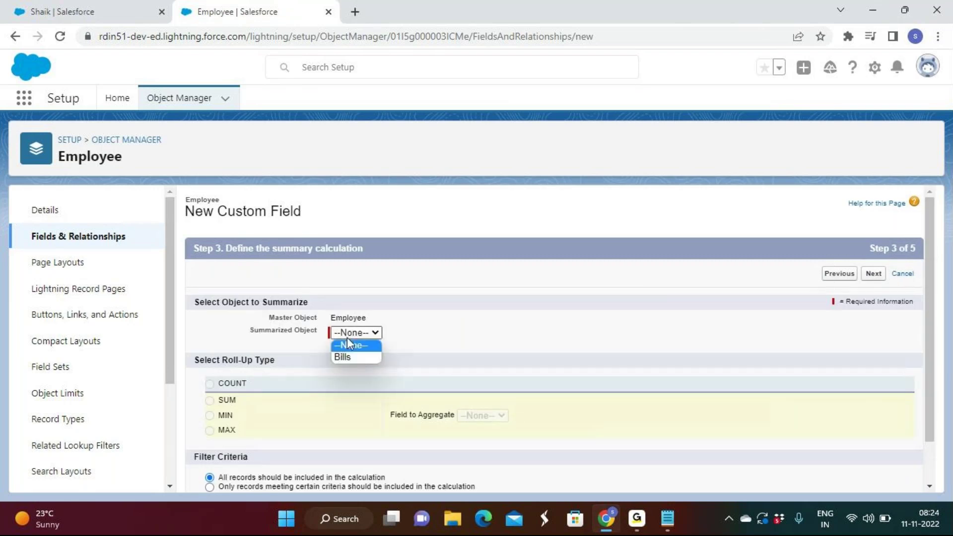
{"action": "left_click", "coordinate": [350, 358]}
{"action": "left_click", "coordinate": [210, 415]}
{"action": "left_click", "coordinate": [502, 416]}
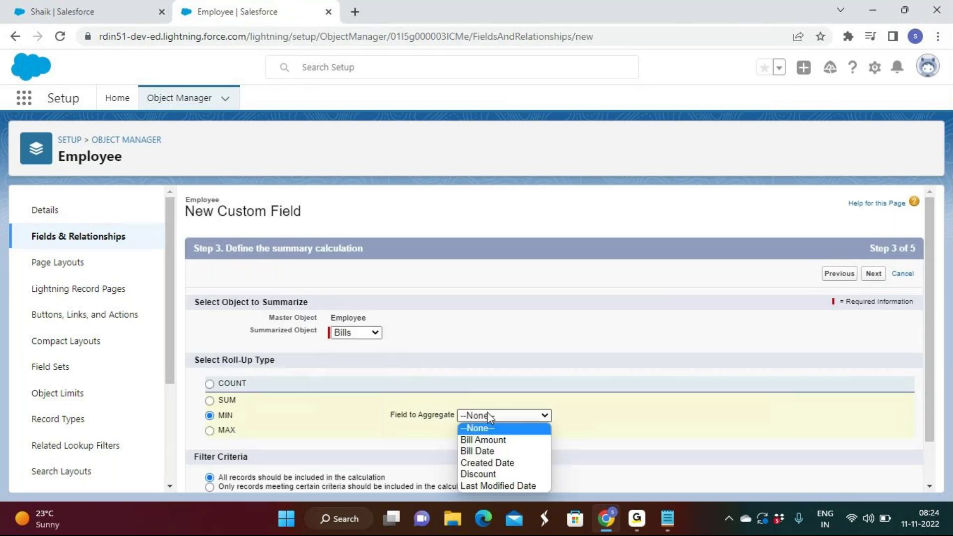
{"action": "left_click", "coordinate": [481, 474]}
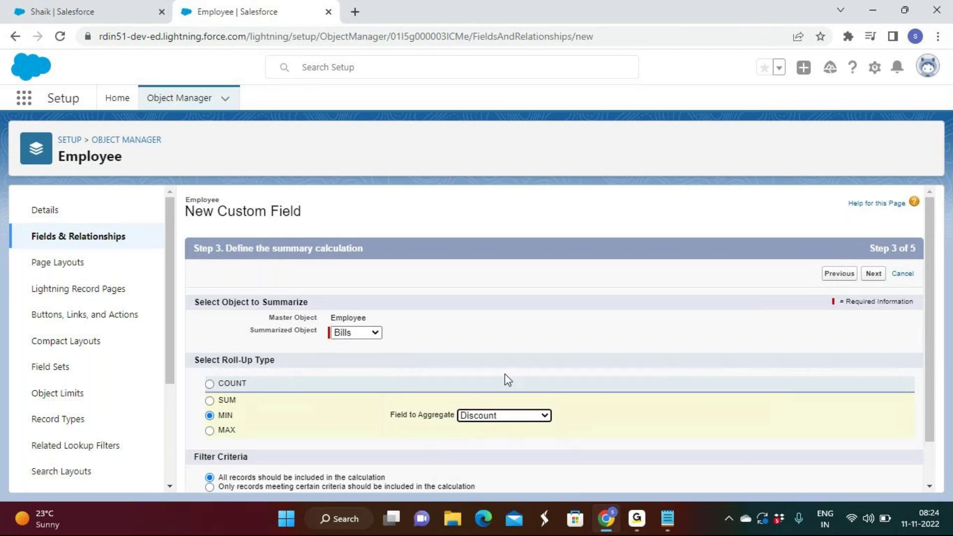
{"action": "scroll", "coordinate": [507, 380], "scroll_direction": "down", "scroll_amount": 1}
Step: Accept the default field-level security and page layouts, then save the Minimum Discount field
{"action": "left_click", "coordinate": [876, 233]}
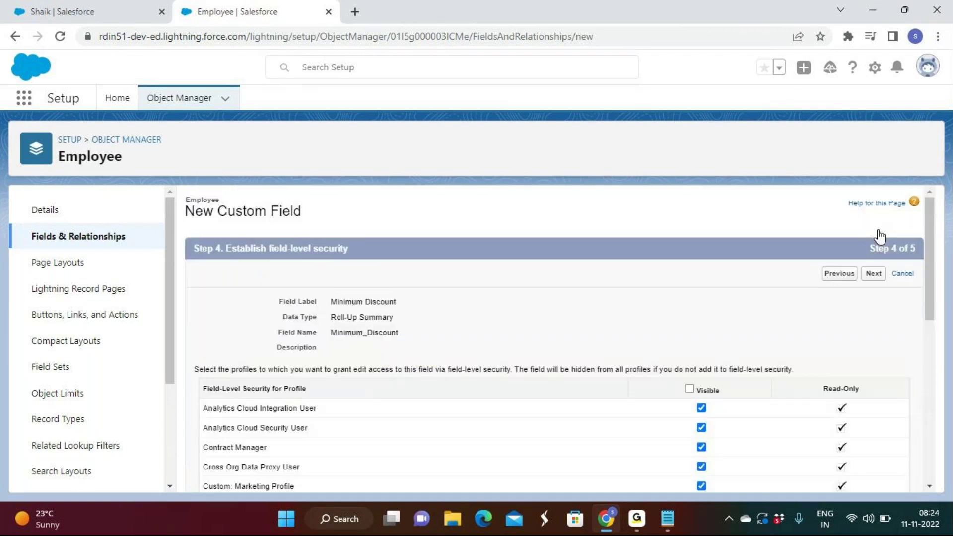
{"action": "left_click", "coordinate": [873, 273]}
{"action": "left_click", "coordinate": [871, 273]}
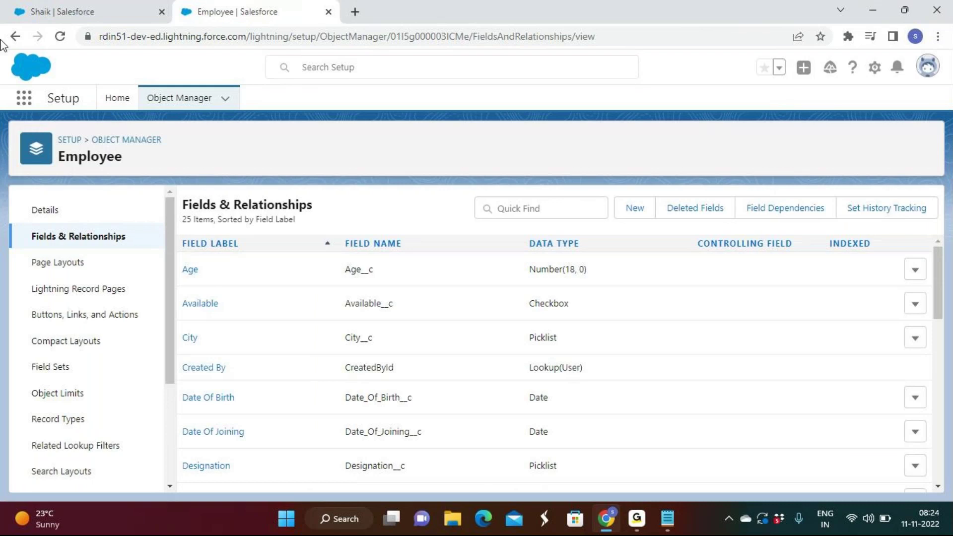
Step: Return to the Rd Sales App's Employees list and add the four roll-up fields as columns of the My Records view
{"action": "left_click", "coordinate": [94, 15]}
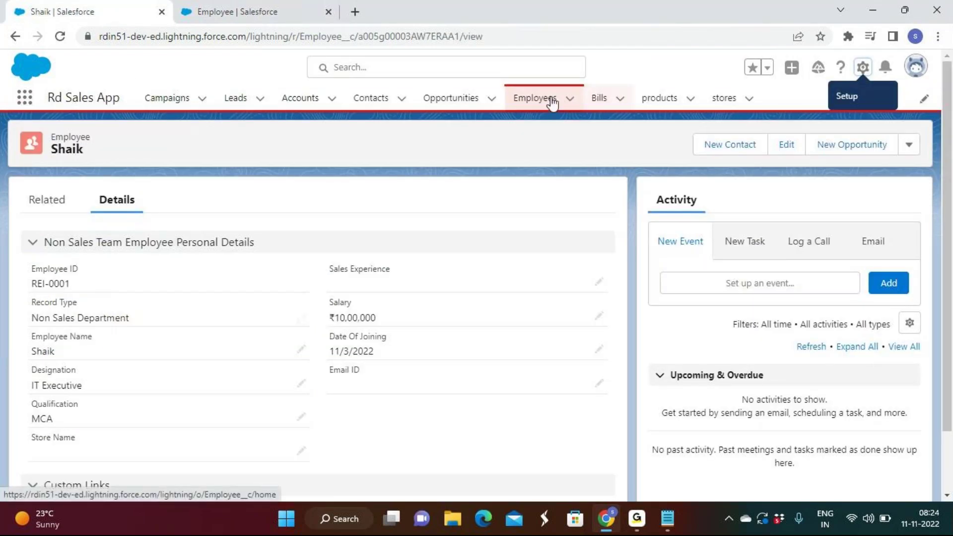
{"action": "left_click", "coordinate": [547, 99]}
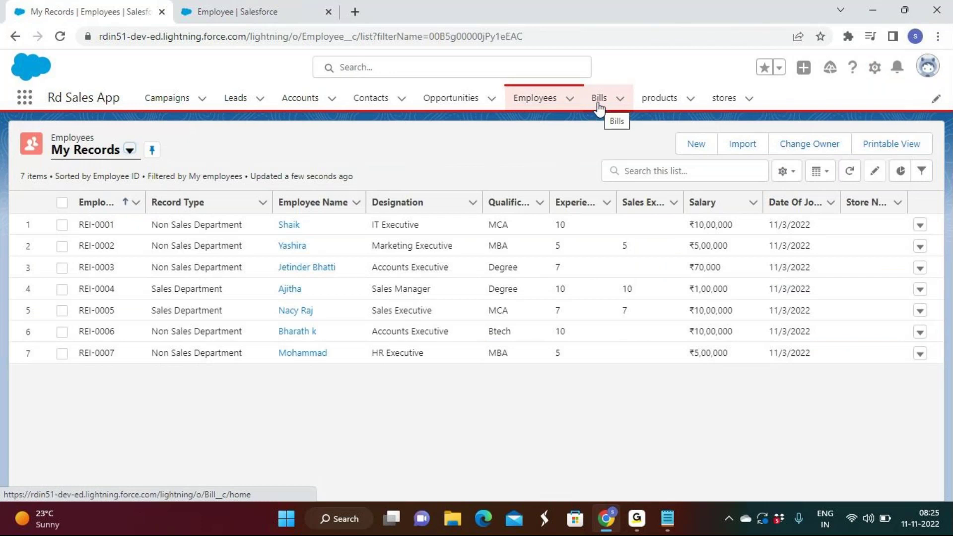
{"action": "left_click", "coordinate": [599, 103]}
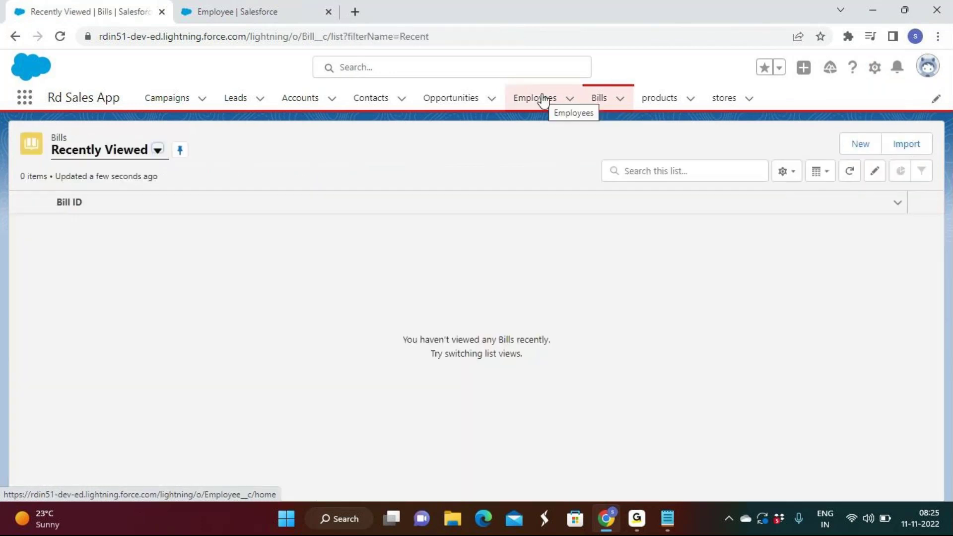
{"action": "left_click", "coordinate": [544, 99]}
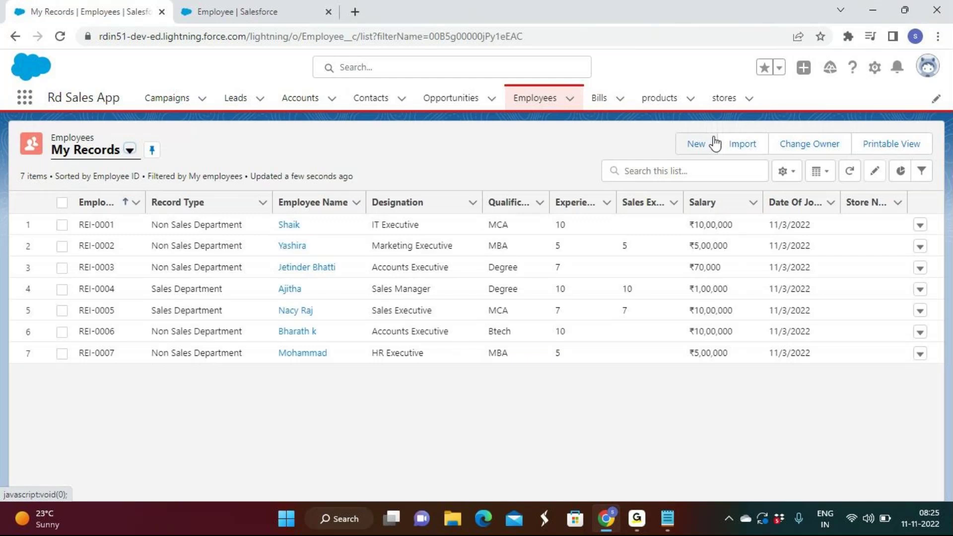
{"action": "left_click", "coordinate": [790, 175]}
{"action": "left_click", "coordinate": [726, 346]}
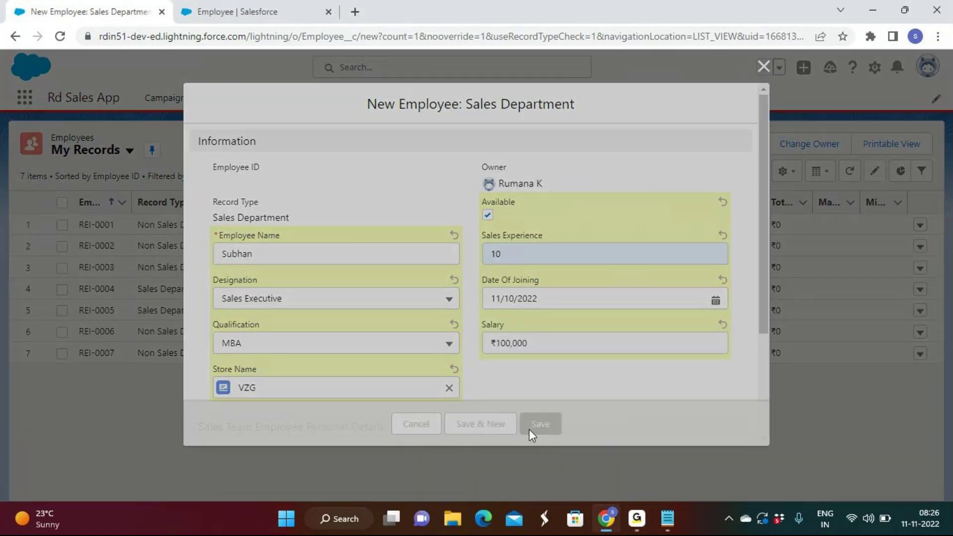
Step: Save the new Sales Department employee record and review the roll-up fields in its details
{"action": "left_click", "coordinate": [532, 431]}
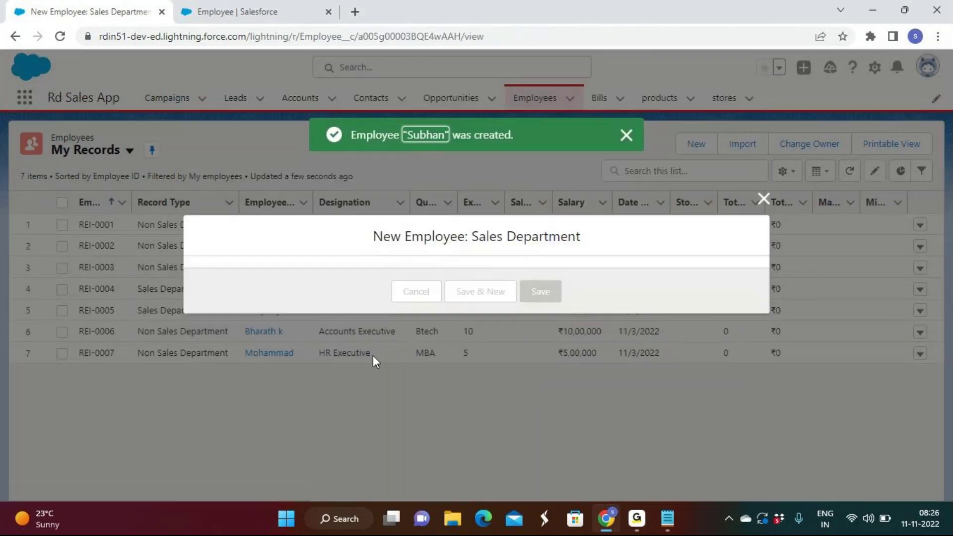
{"action": "scroll", "coordinate": [326, 377], "scroll_direction": "down", "scroll_amount": 6}
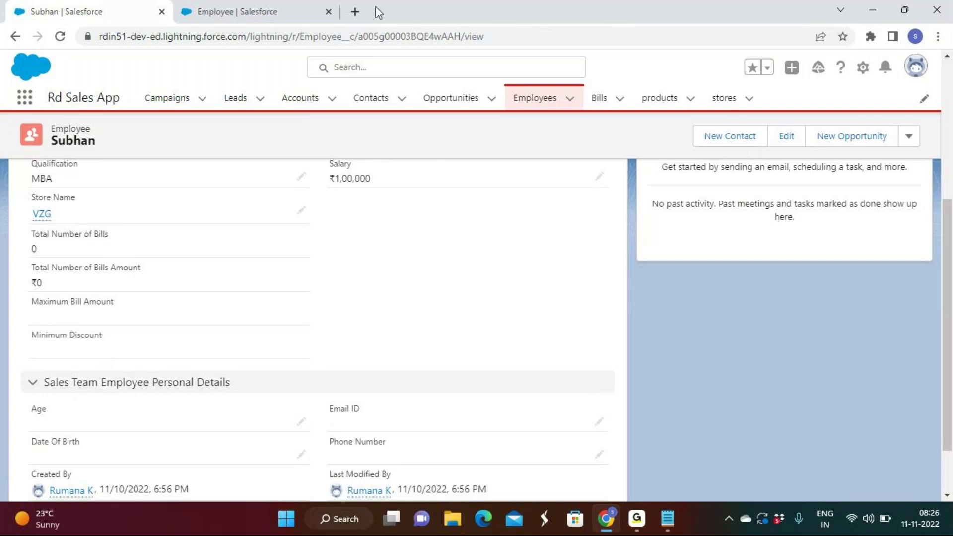
Step: Examine the new employee form for the Sales Department record type for roll-up fields, then cancel it
{"action": "left_click", "coordinate": [536, 98]}
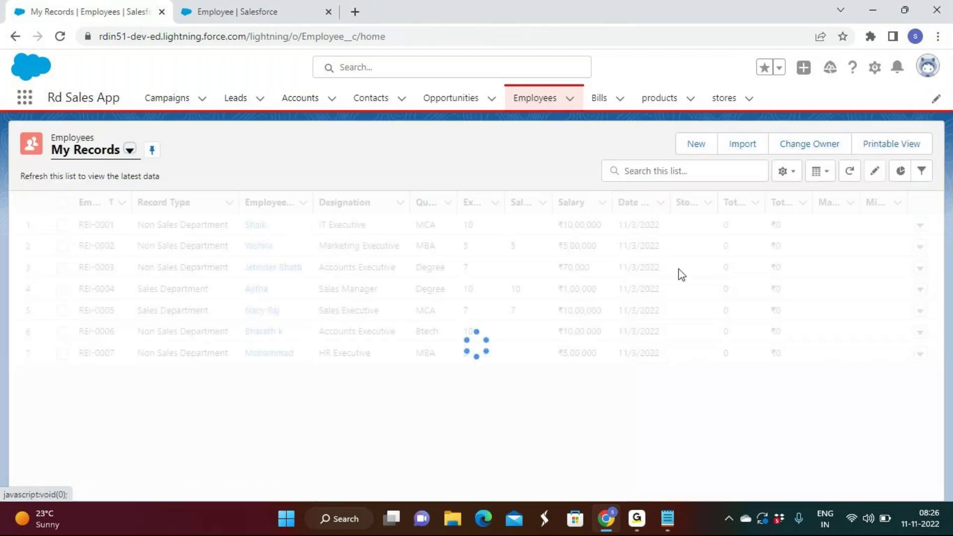
{"action": "left_click", "coordinate": [696, 144]}
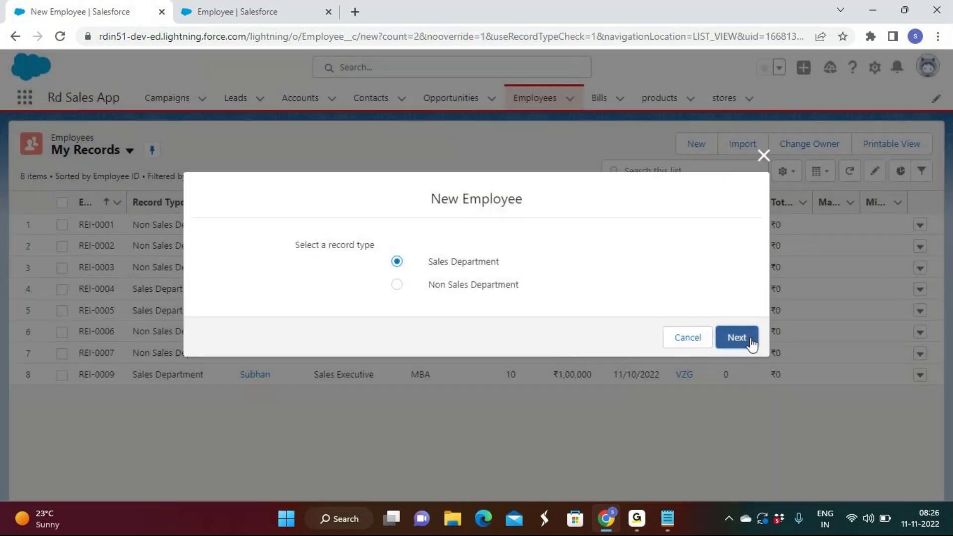
{"action": "left_click", "coordinate": [744, 339]}
{"action": "scroll", "coordinate": [428, 289], "scroll_direction": "down", "scroll_amount": 3}
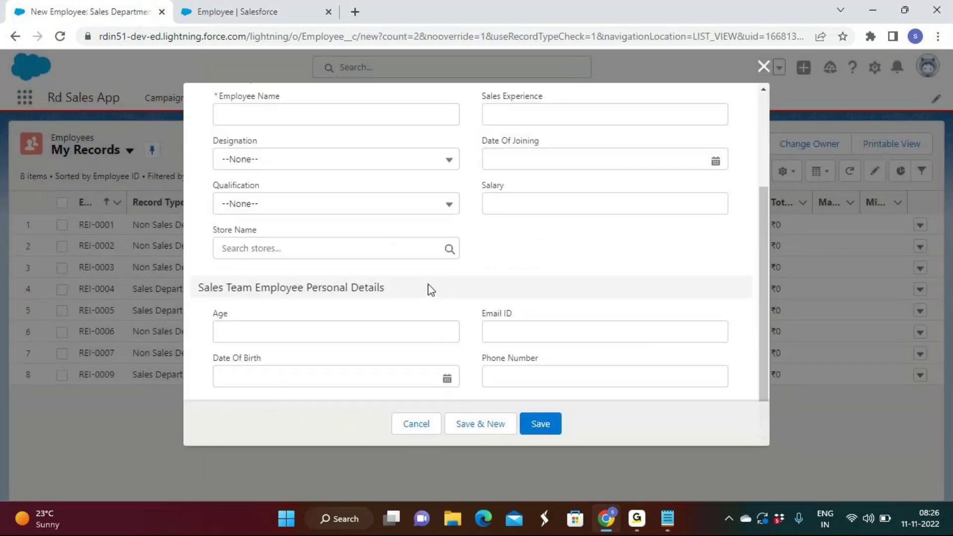
{"action": "left_click", "coordinate": [422, 428]}
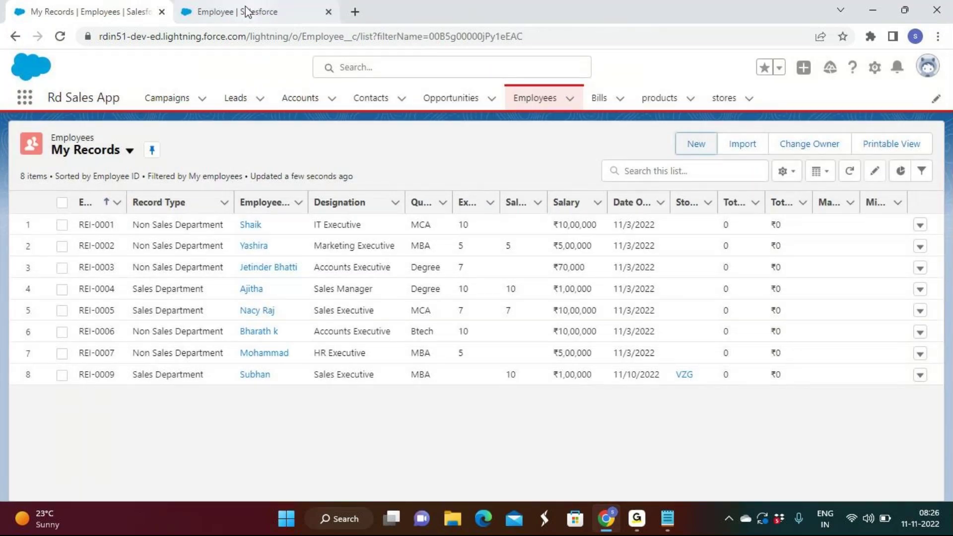
{"action": "mouse_move", "coordinate": [246, 6]}
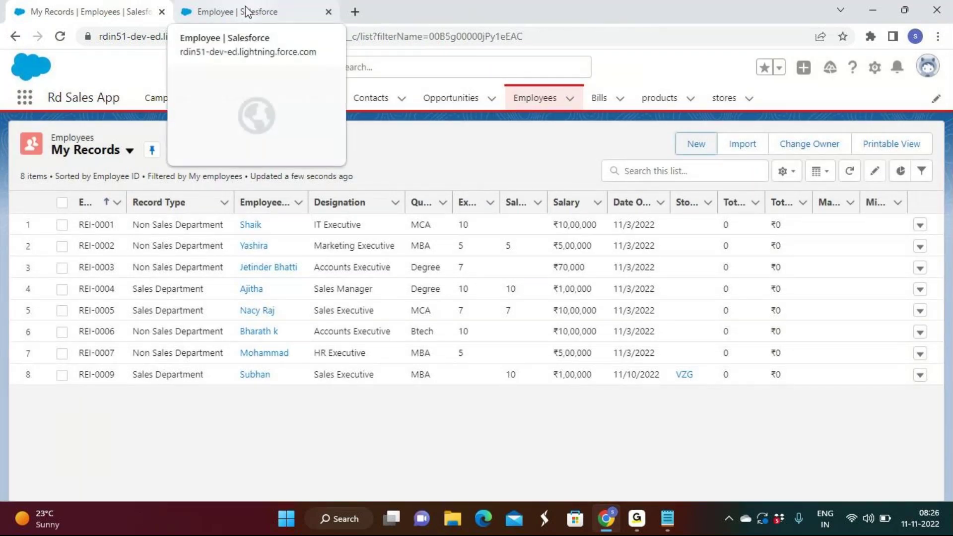
{"action": "left_click", "coordinate": [245, 6]}
{"action": "left_click", "coordinate": [85, 11]}
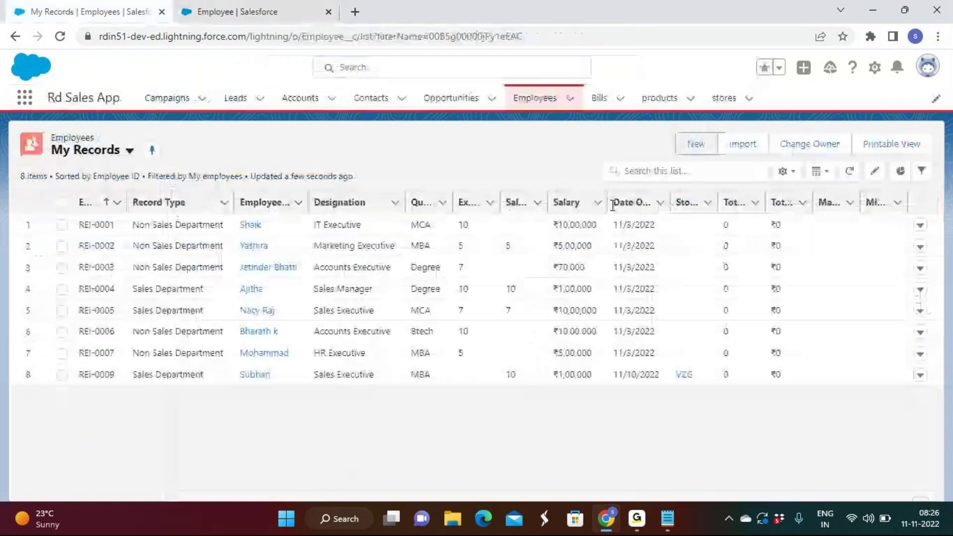
Step: Start a new bill in the Bills object with date 11/10/2022, amount 100000 and a 7% discount
{"action": "left_click", "coordinate": [598, 100]}
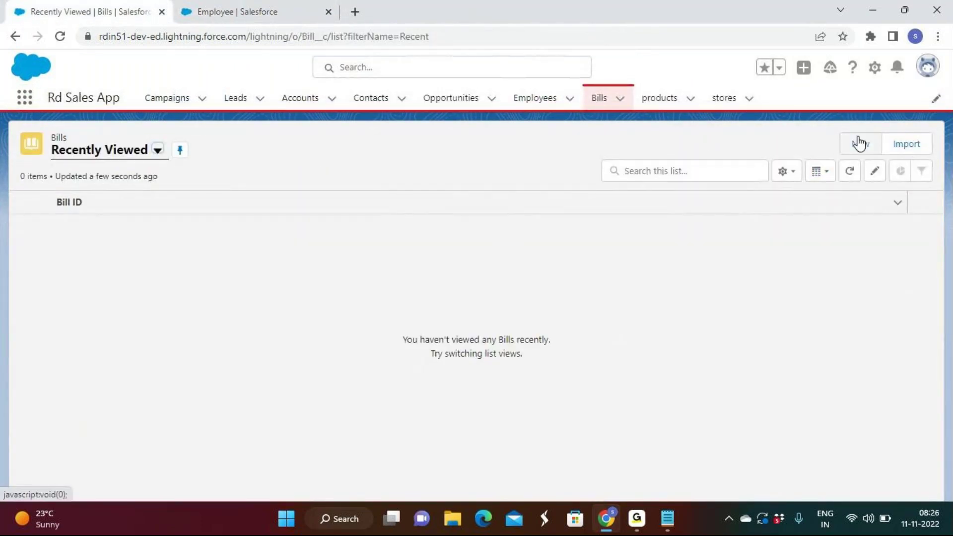
{"action": "left_click", "coordinate": [861, 143]}
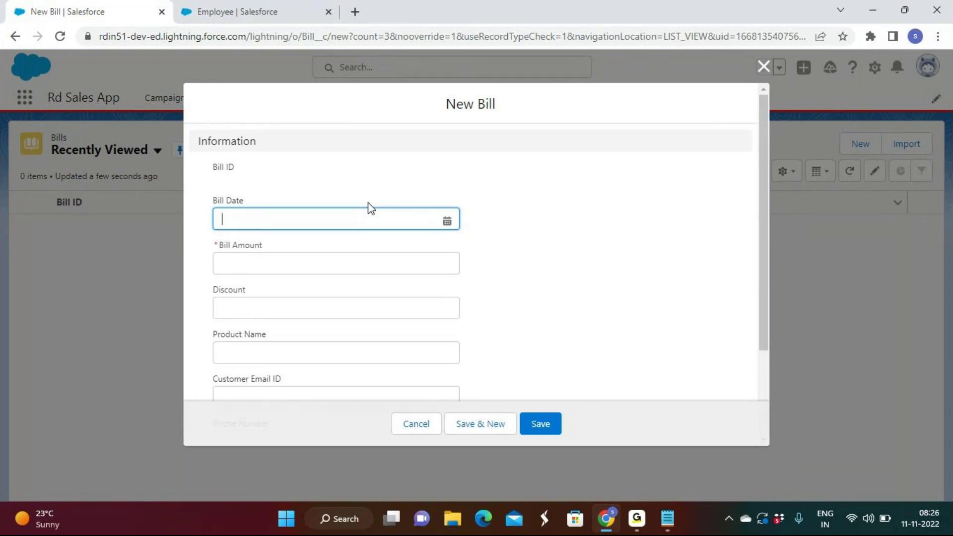
{"action": "left_click", "coordinate": [336, 210]}
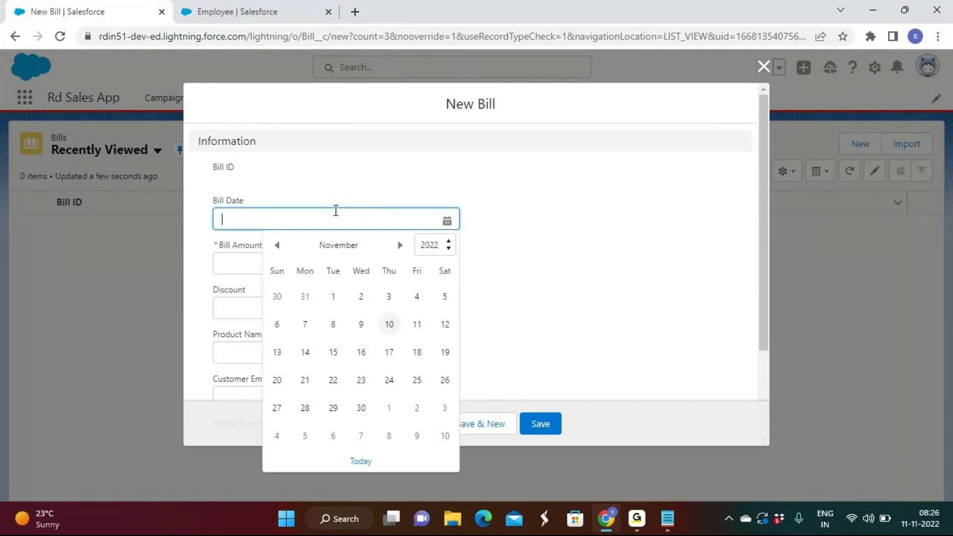
{"action": "left_click", "coordinate": [390, 325]}
{"action": "left_click", "coordinate": [297, 264]}
{"action": "type", "text": "100000"}
{"action": "key", "text": "Tab"}
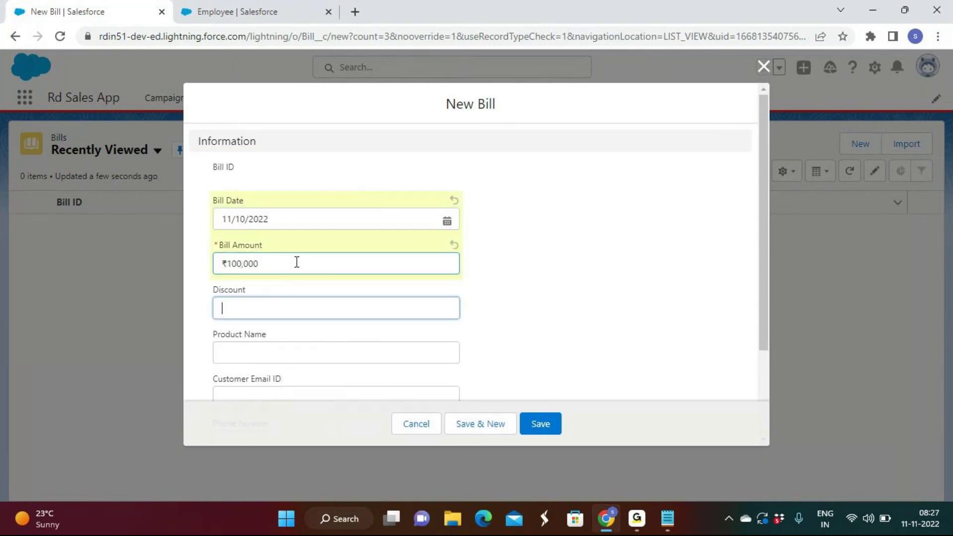
{"action": "type", "text": "7"}
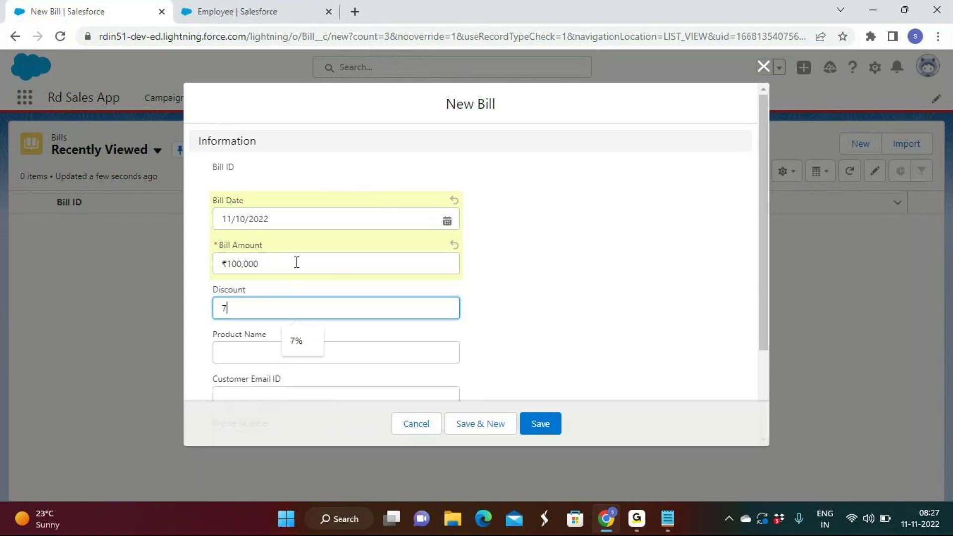
{"action": "left_click", "coordinate": [623, 239]}
Step: Complete the ₹100,000 bill with product TV, the customer's phone number and the first recent employee, then save it and open another new bill
{"action": "scroll", "coordinate": [623, 240], "scroll_direction": "down", "scroll_amount": 2}
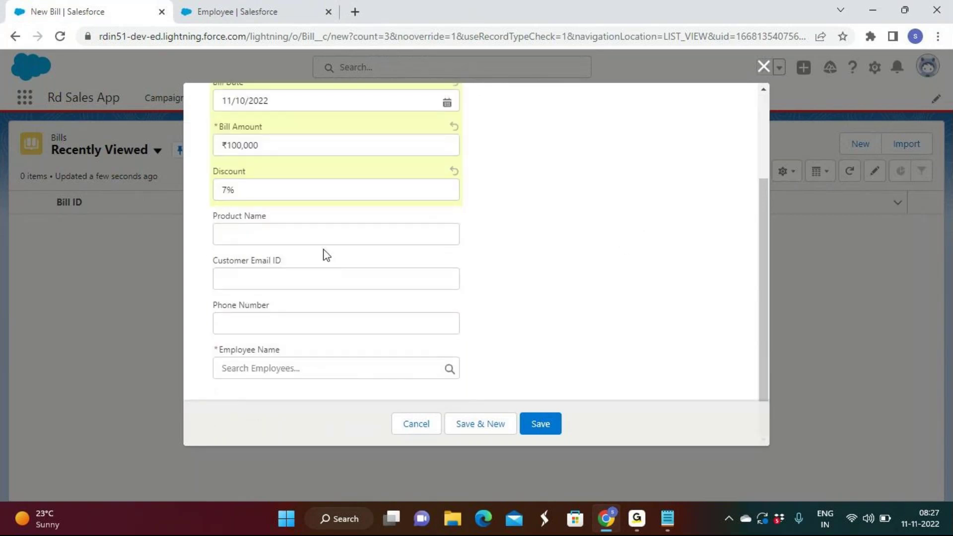
{"action": "left_click", "coordinate": [319, 235]}
{"action": "left_click", "coordinate": [323, 274]}
{"action": "left_click", "coordinate": [295, 368]}
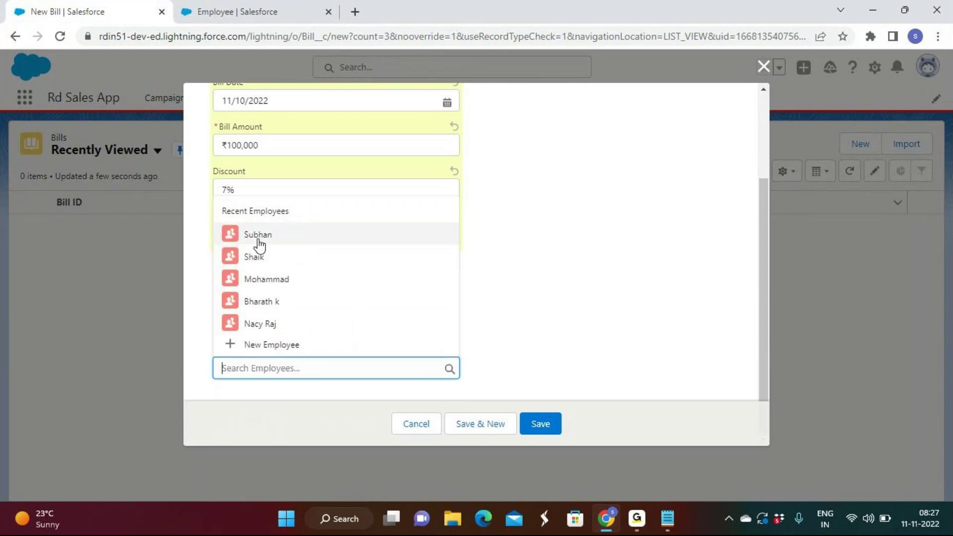
{"action": "left_click", "coordinate": [258, 240]}
{"action": "left_click", "coordinate": [237, 321]}
{"action": "left_click", "coordinate": [304, 358]}
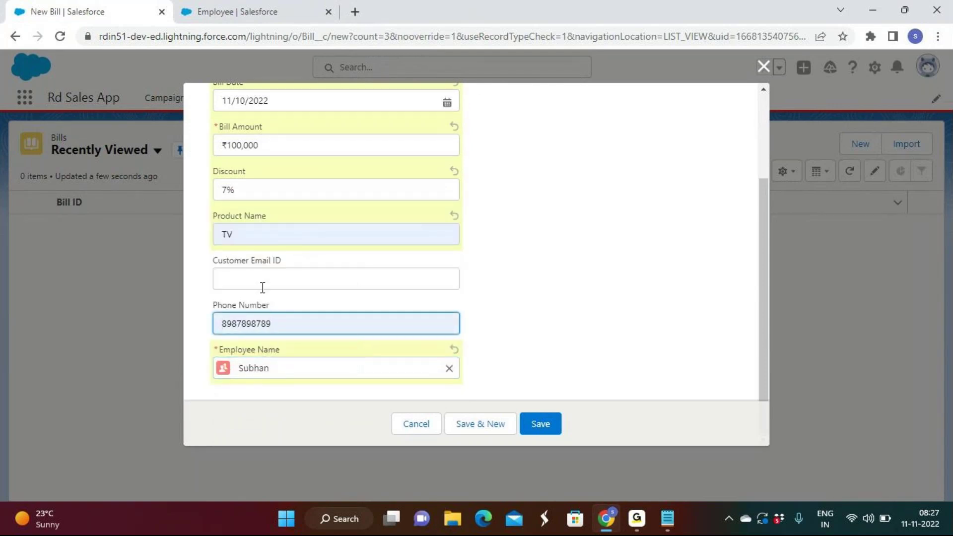
{"action": "left_click", "coordinate": [490, 425]}
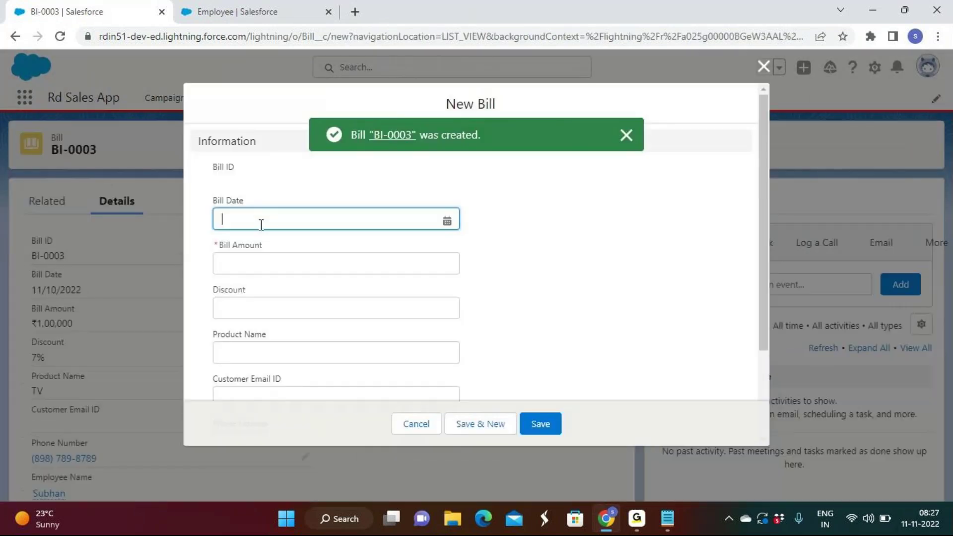
Step: Fill in the second bill with date 11/10/2022, amount 20000 and a 7% discount
{"action": "left_click", "coordinate": [260, 222]}
{"action": "left_click", "coordinate": [390, 325]}
{"action": "left_click", "coordinate": [282, 266]}
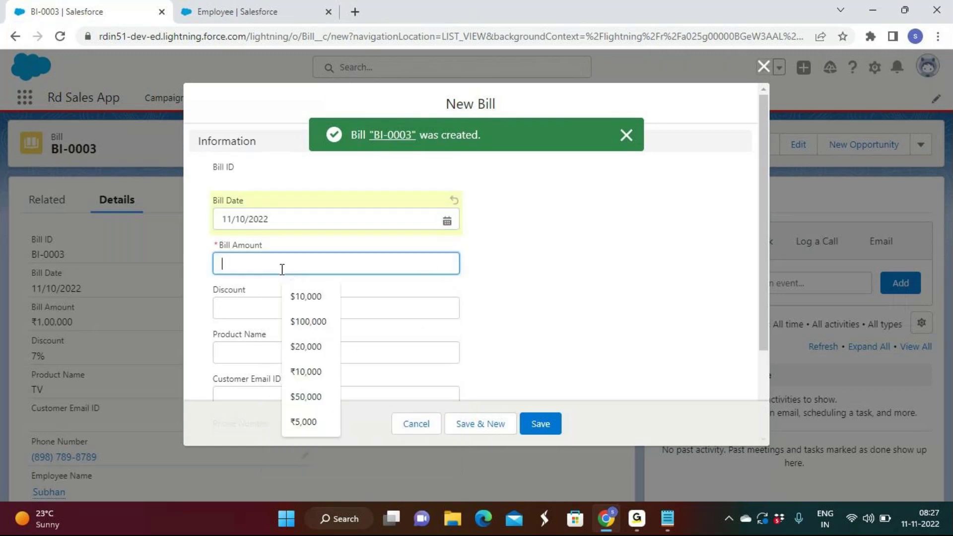
{"action": "type", "text": "20000"}
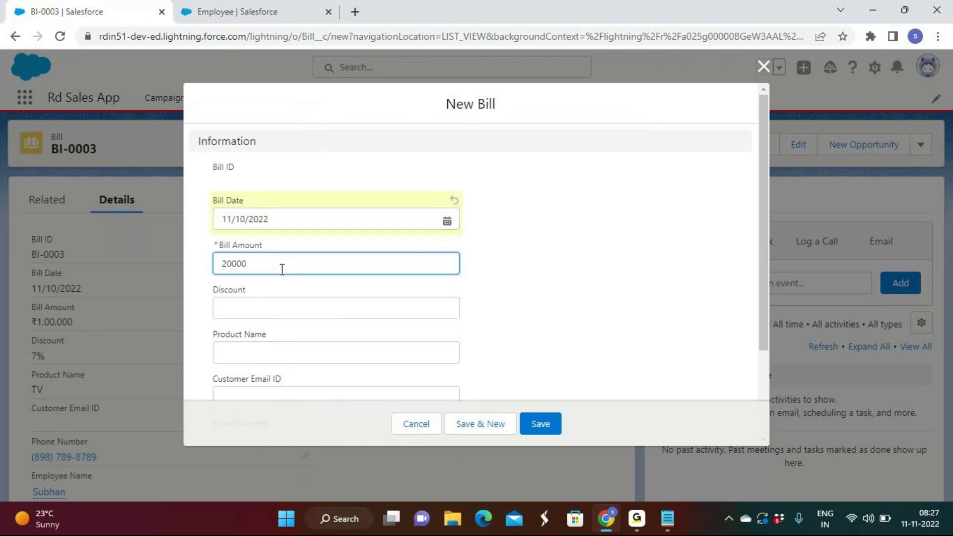
{"action": "left_click", "coordinate": [260, 304]}
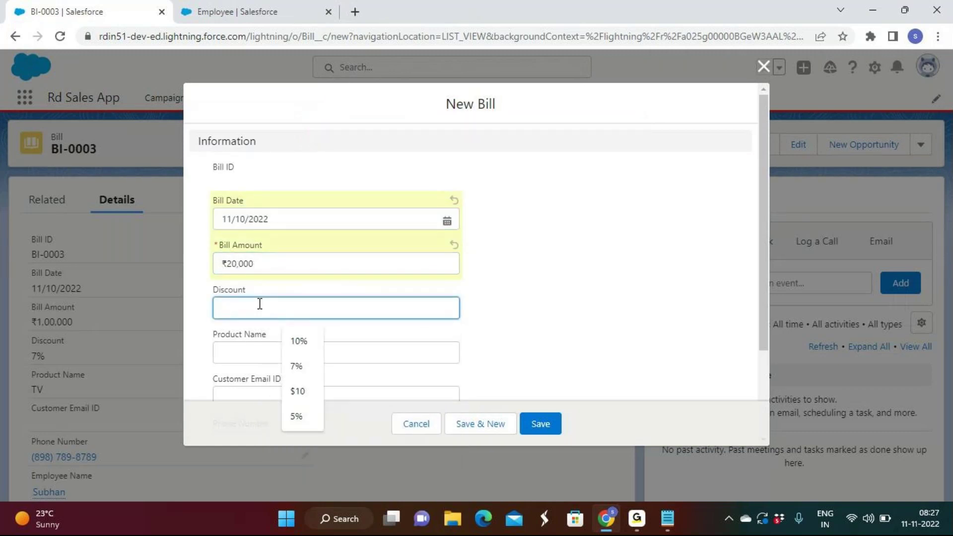
{"action": "type", "text": "7%"}
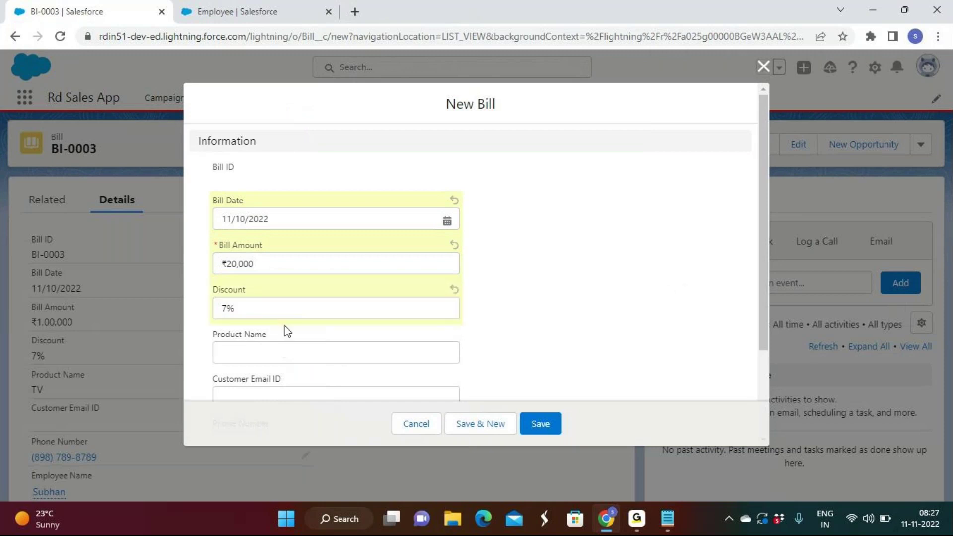
Step: Complete the ₹20,000 bill with product TV, the customer's phone number and the second recent employee, then save it and open another new bill
{"action": "left_click", "coordinate": [256, 354]}
{"action": "left_click", "coordinate": [296, 390]}
{"action": "scroll", "coordinate": [276, 392], "scroll_direction": "down", "scroll_amount": 3}
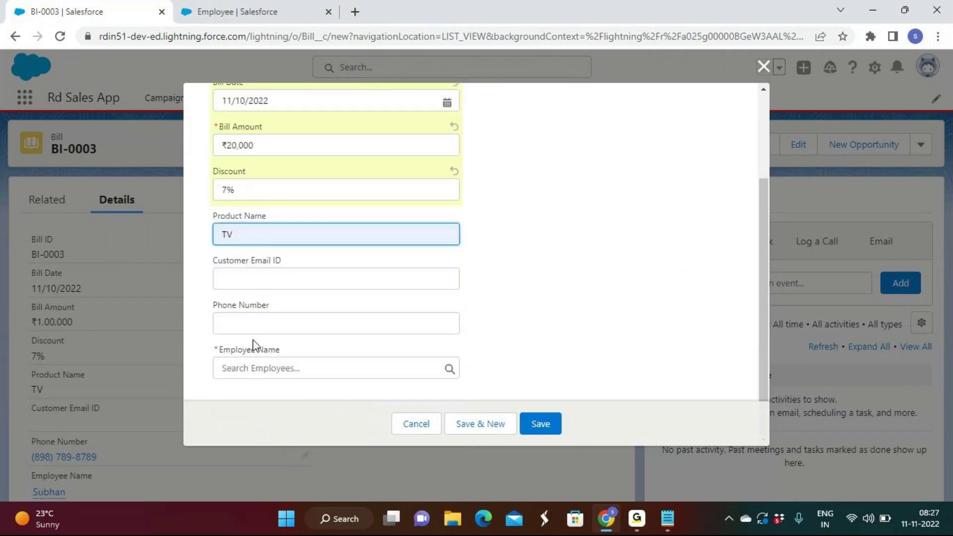
{"action": "left_click", "coordinate": [258, 328]}
{"action": "left_click", "coordinate": [303, 356]}
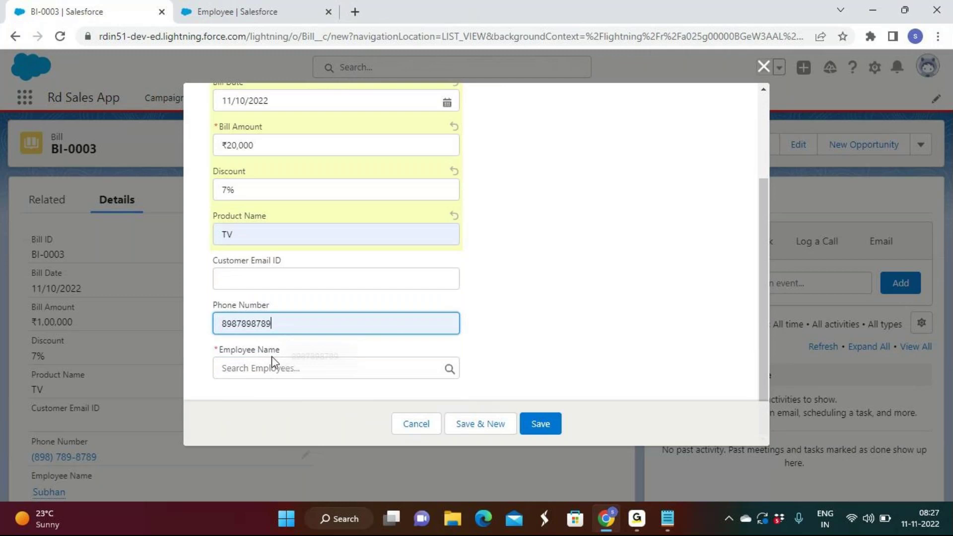
{"action": "left_click", "coordinate": [271, 361]}
{"action": "left_click", "coordinate": [251, 256]}
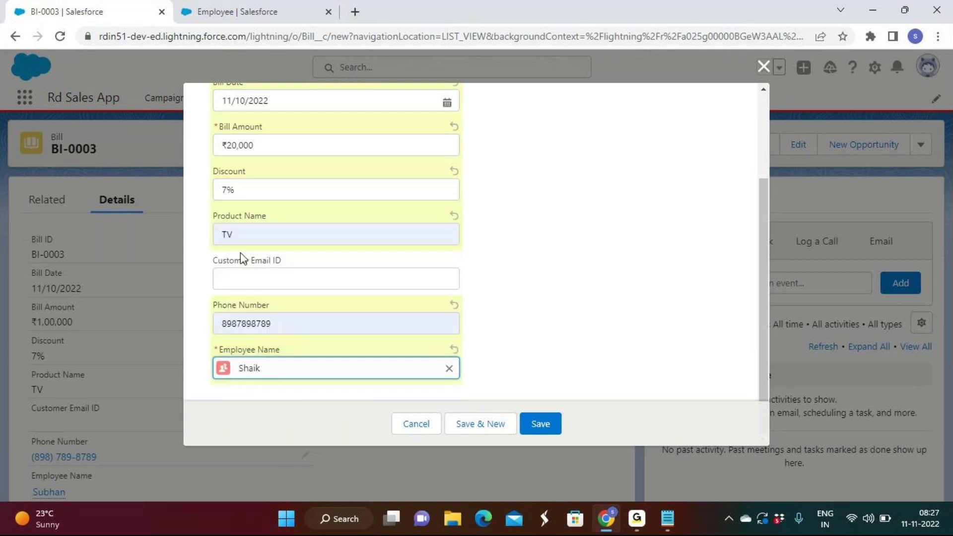
{"action": "left_click", "coordinate": [496, 439]}
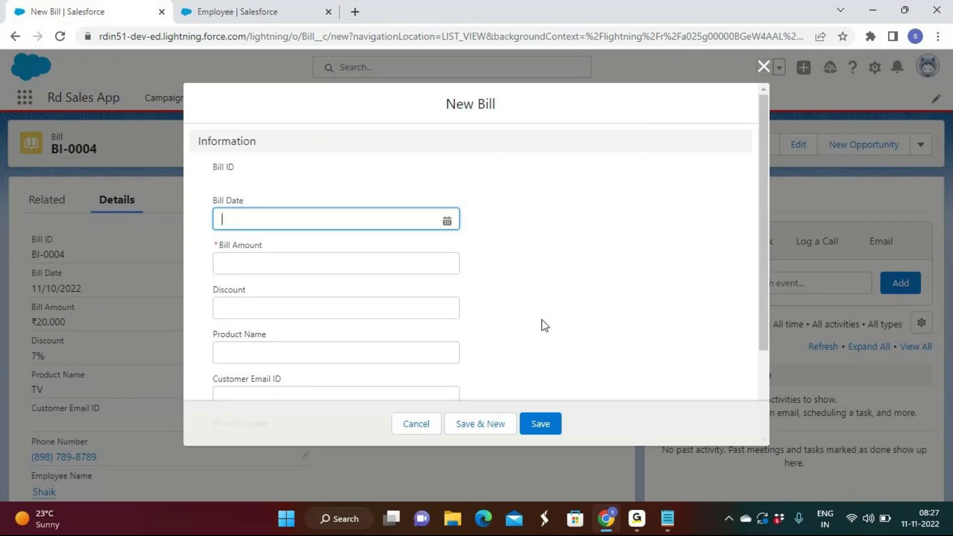
Step: Fill in the third bill with date 11/10/2022, amount 400000 and a 5% discount
{"action": "left_click", "coordinate": [262, 216]}
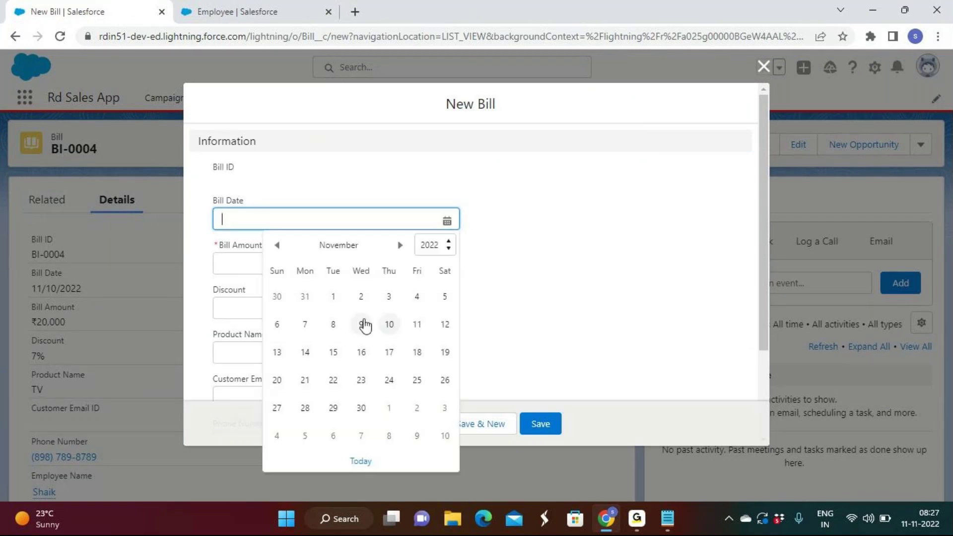
{"action": "left_click", "coordinate": [390, 326]}
{"action": "left_click", "coordinate": [257, 262]}
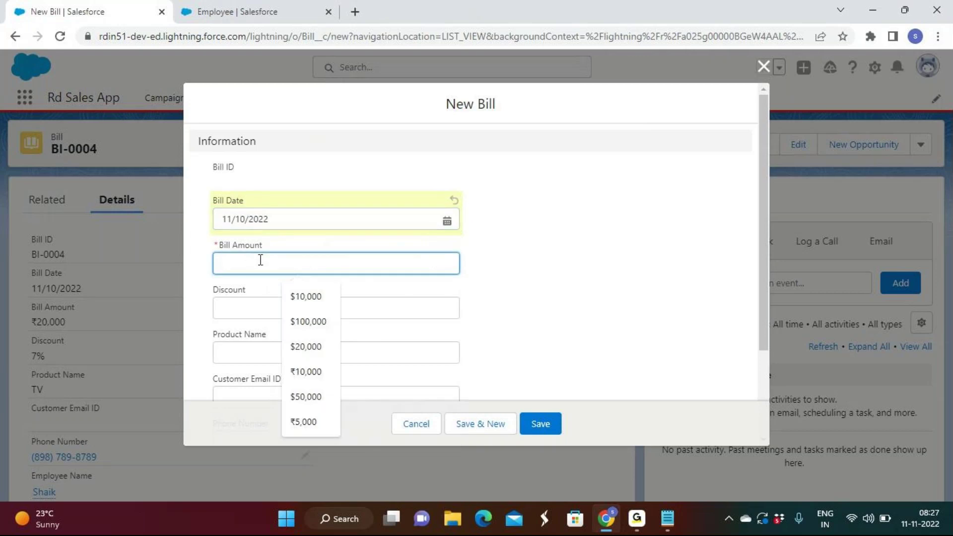
{"action": "type", "text": "400000"}
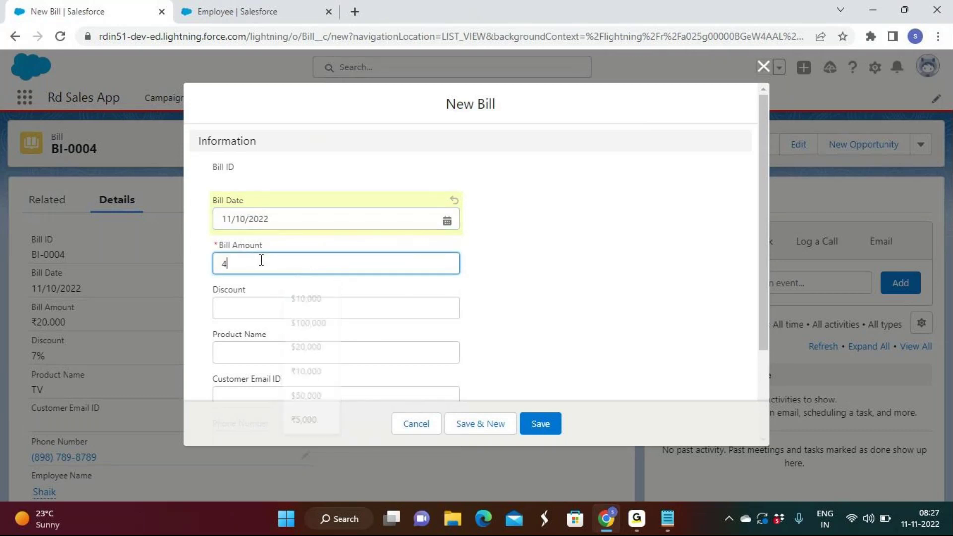
{"action": "key", "text": "Tab"}
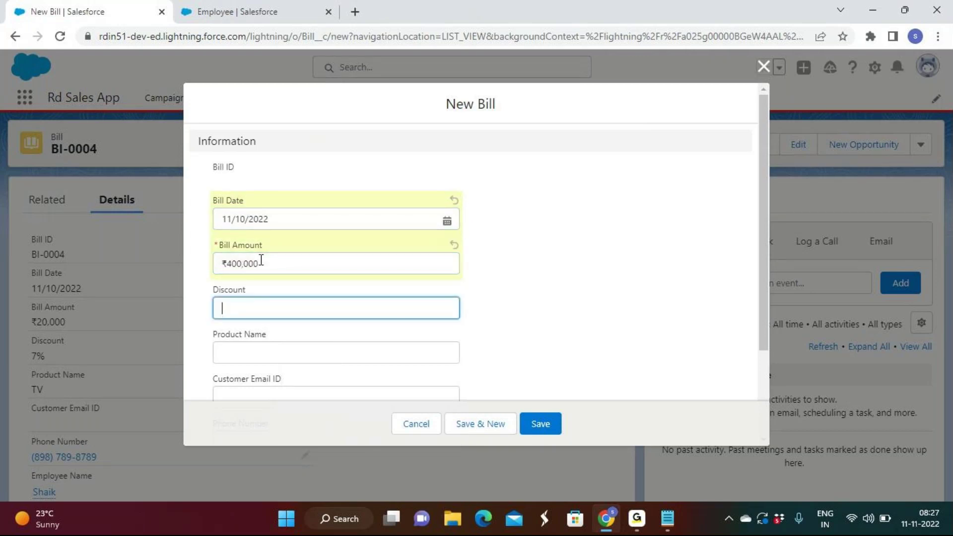
{"action": "type", "text": "5"}
{"action": "key", "text": "Tab"}
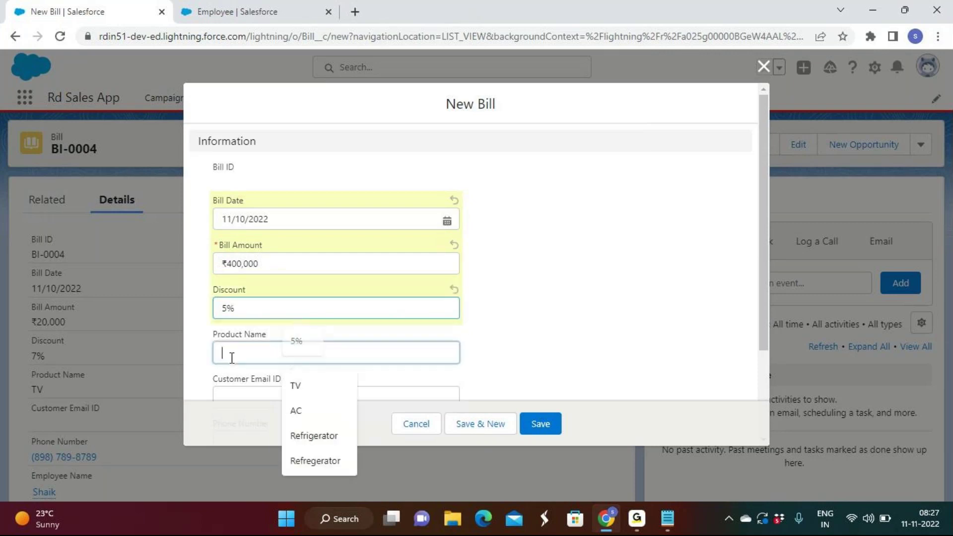
Step: Complete the ₹400,000 bill with product AC, the customer's phone number and the first recent employee, then save it and open another new bill
{"action": "left_click", "coordinate": [308, 410]}
{"action": "scroll", "coordinate": [292, 385], "scroll_direction": "down", "scroll_amount": 2}
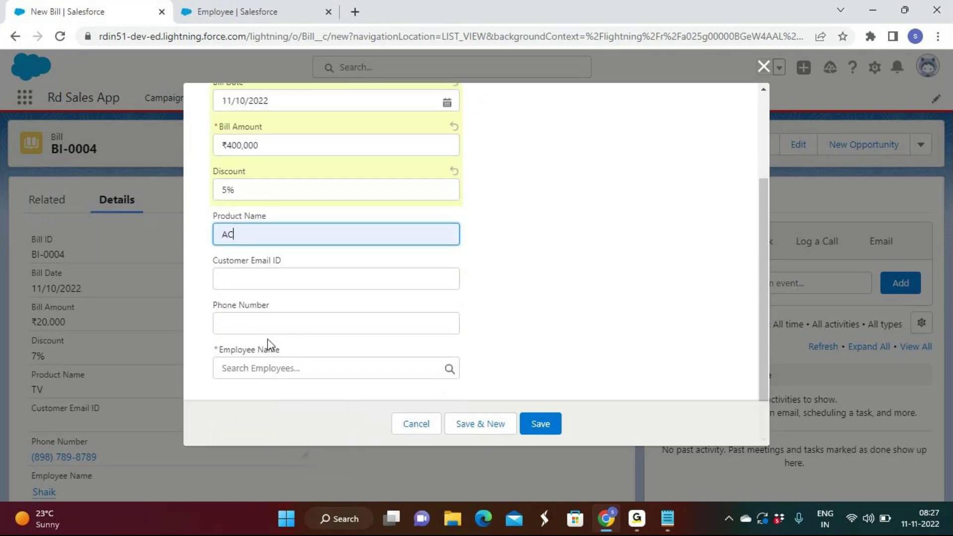
{"action": "left_click", "coordinate": [266, 323]}
{"action": "left_click", "coordinate": [280, 361]}
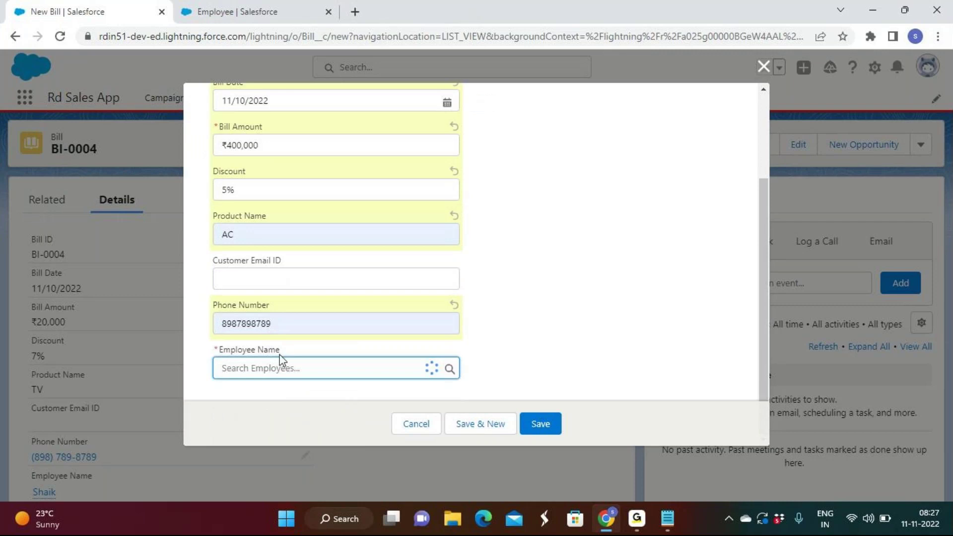
{"action": "left_click", "coordinate": [254, 235]}
{"action": "key", "text": "Return"}
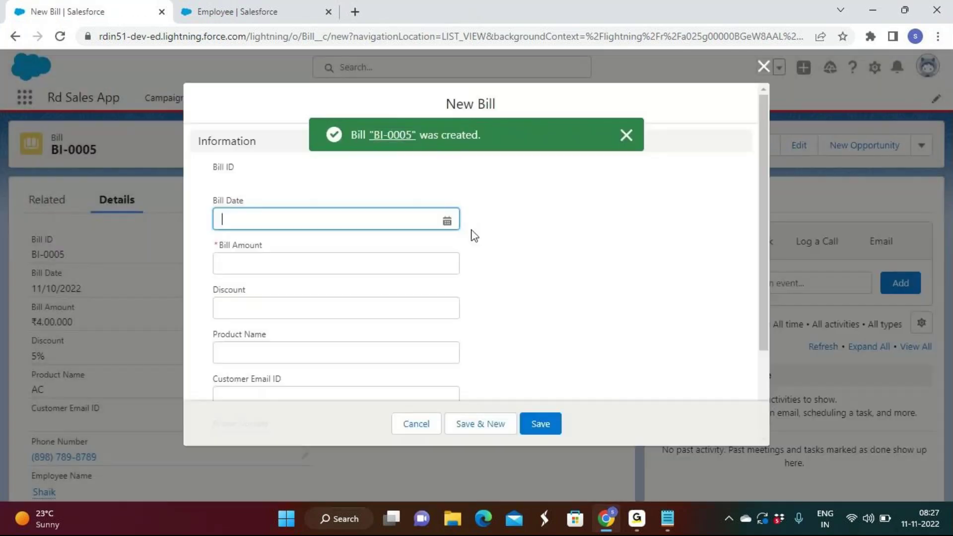
Step: Fill in the fourth bill with date 11/10/2022, amount 500000 and a 7% discount
{"action": "left_click", "coordinate": [363, 217]}
{"action": "left_click", "coordinate": [391, 323]}
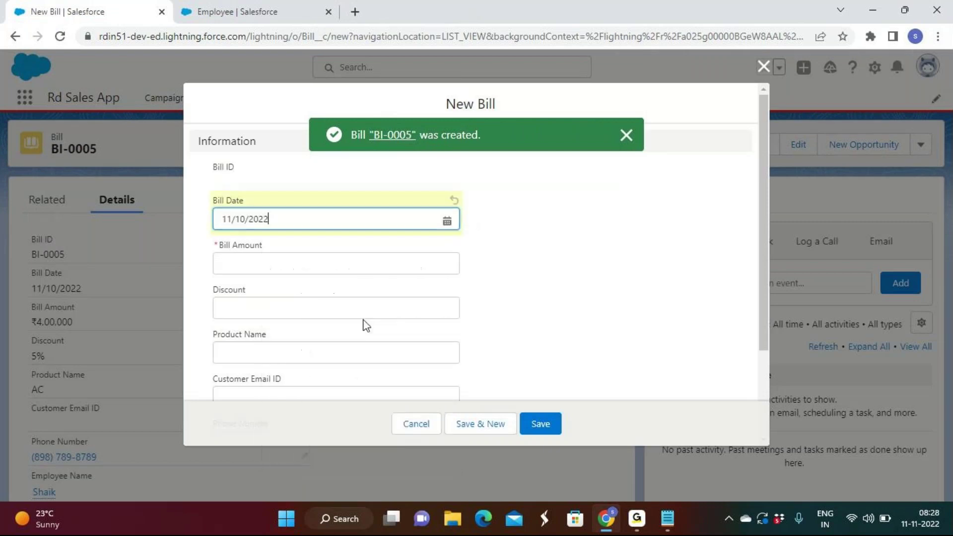
{"action": "left_click", "coordinate": [296, 266]}
{"action": "type", "text": "500000"}
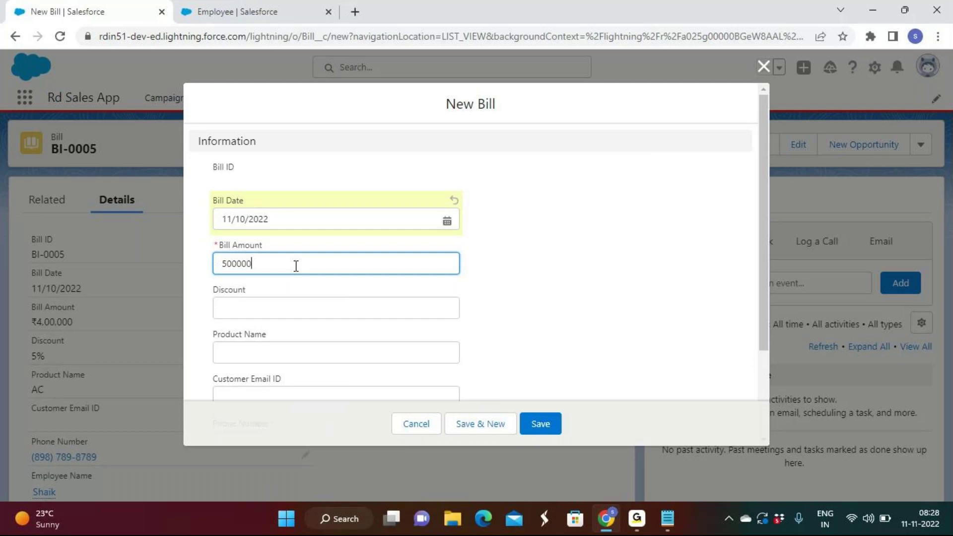
{"action": "left_click", "coordinate": [258, 308]}
{"action": "left_click", "coordinate": [294, 366]}
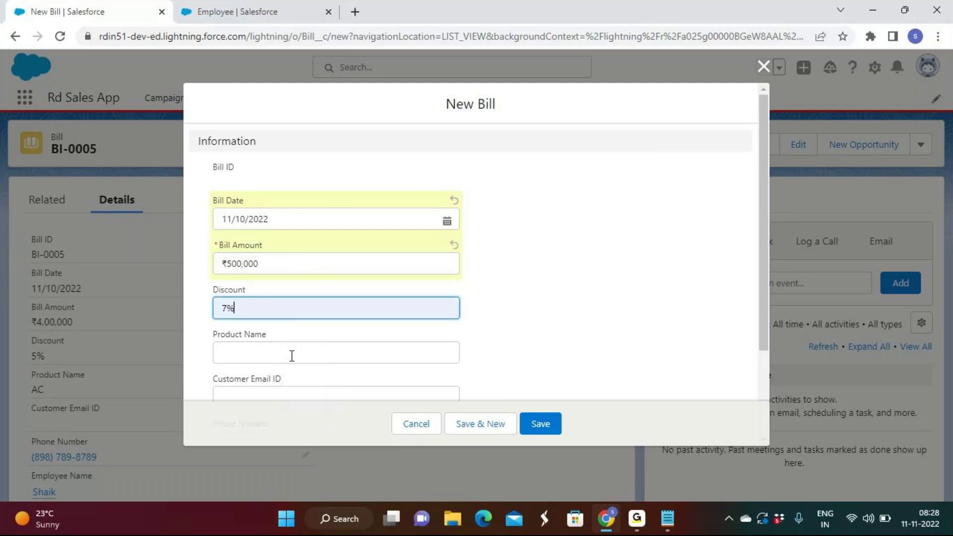
{"action": "key", "text": "BackSpace"}
{"action": "type", "text": "%"}
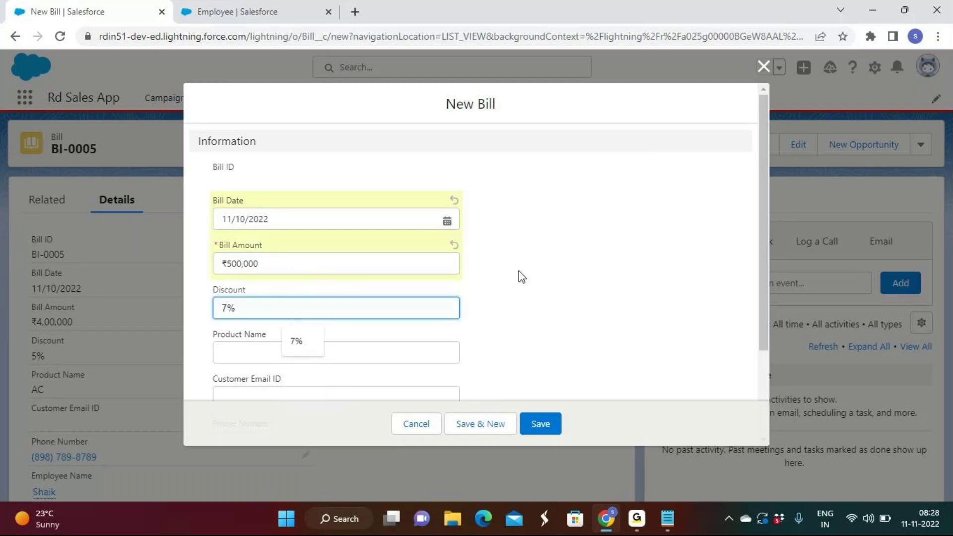
Step: Complete the ₹500,000 bill with product Refrigerator, the first recent employee and the customer's phone number, then save it and open another new bill
{"action": "scroll", "coordinate": [589, 270], "scroll_direction": "down", "scroll_amount": 3}
{"action": "left_click", "coordinate": [237, 236]}
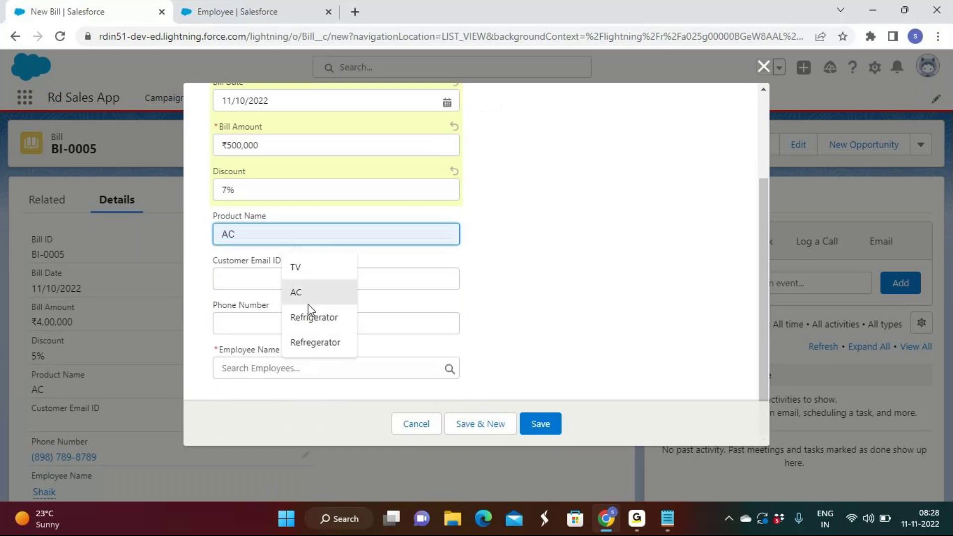
{"action": "left_click", "coordinate": [314, 317]}
{"action": "left_click", "coordinate": [248, 363]}
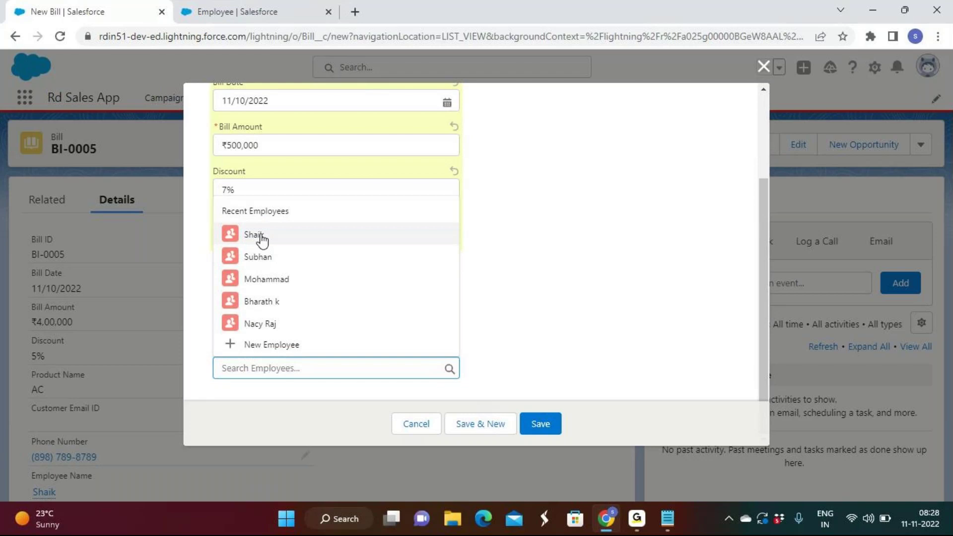
{"action": "left_click", "coordinate": [259, 236]}
{"action": "left_click", "coordinate": [251, 322]}
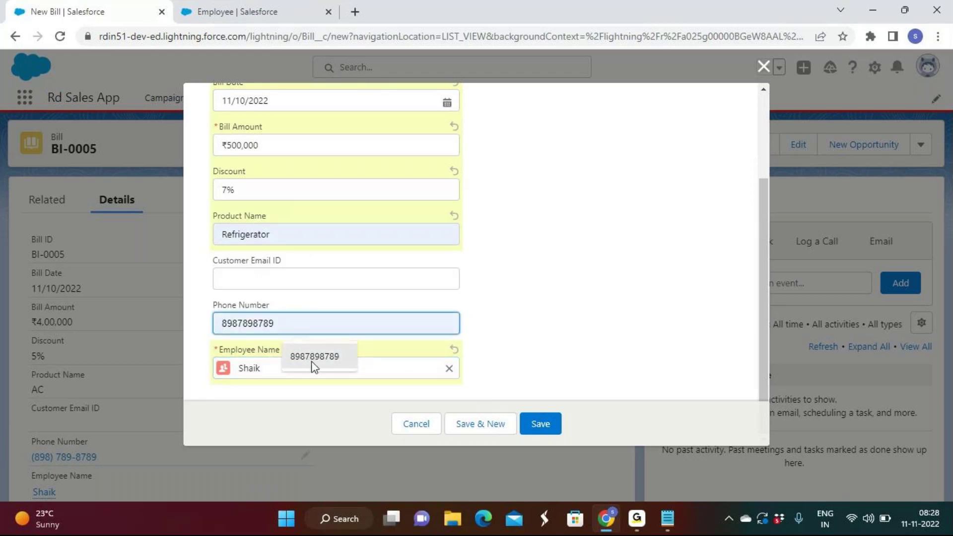
{"action": "left_click", "coordinate": [311, 358]}
{"action": "left_click", "coordinate": [481, 425]}
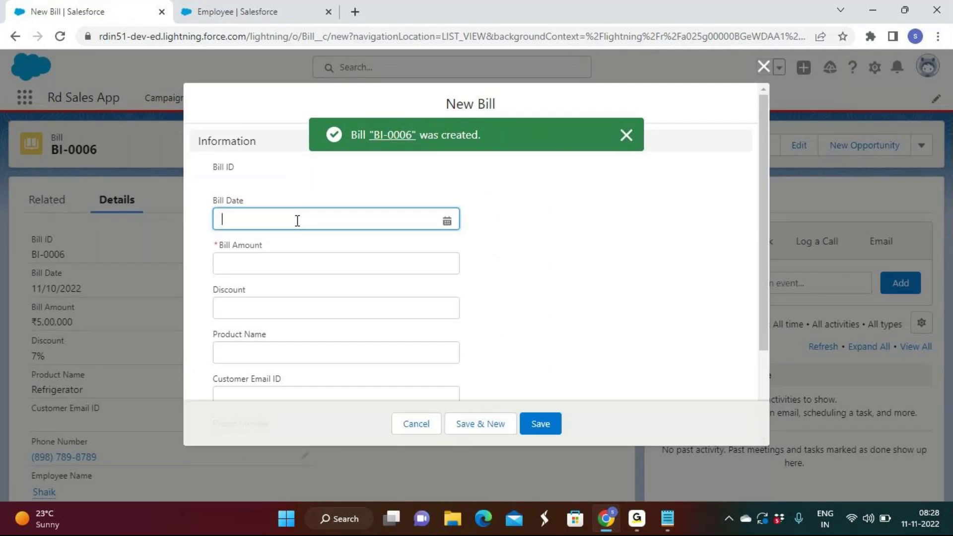
Step: Fill in the fifth bill with date 11/10/2022, amount 200000 and a 7% discount
{"action": "left_click", "coordinate": [297, 221]}
{"action": "left_click", "coordinate": [389, 328]}
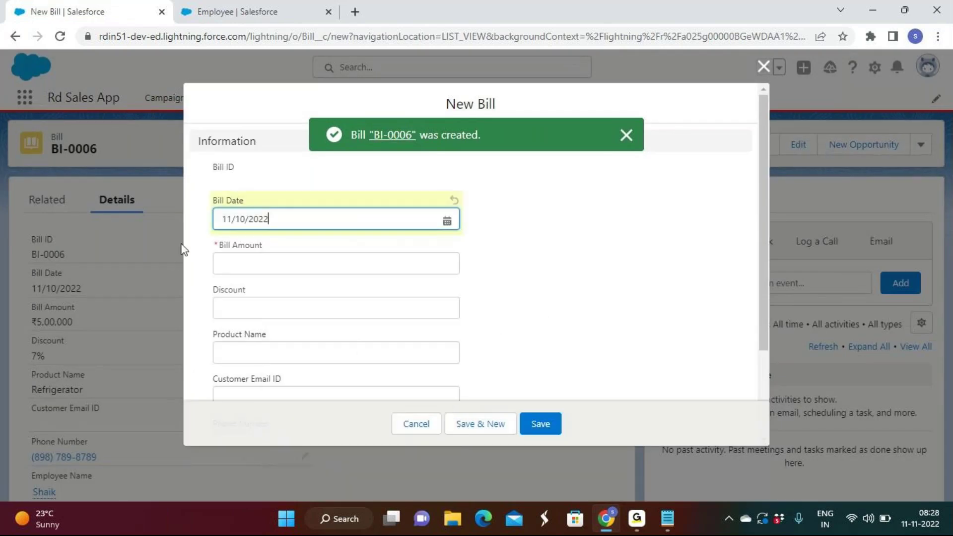
{"action": "left_click", "coordinate": [271, 268]}
{"action": "type", "text": "200000"}
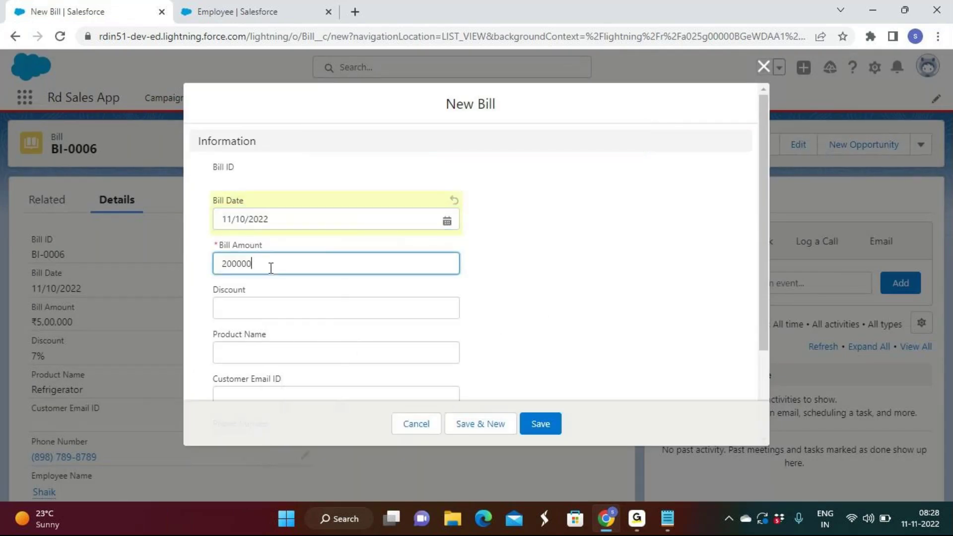
{"action": "left_click", "coordinate": [266, 325]}
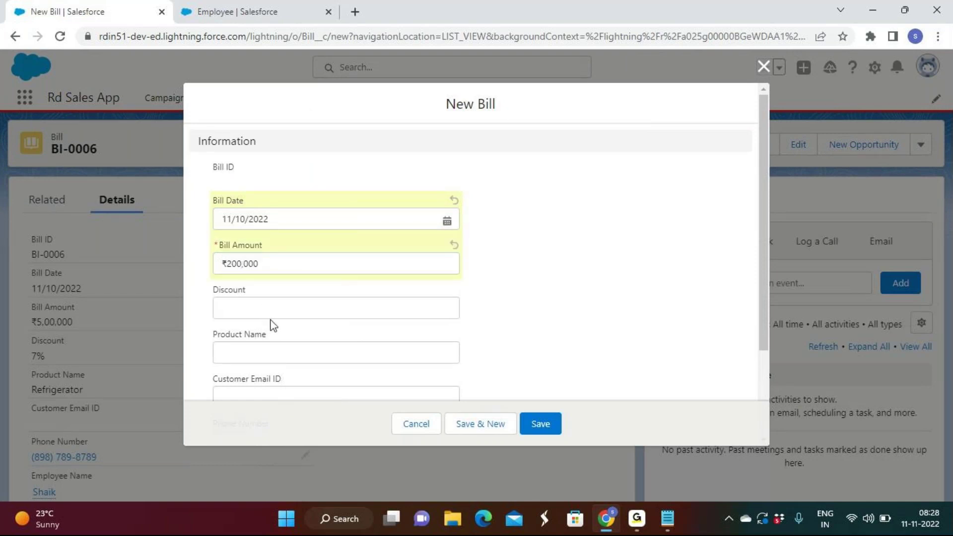
{"action": "left_click", "coordinate": [294, 305]}
{"action": "type", "text": "7"}
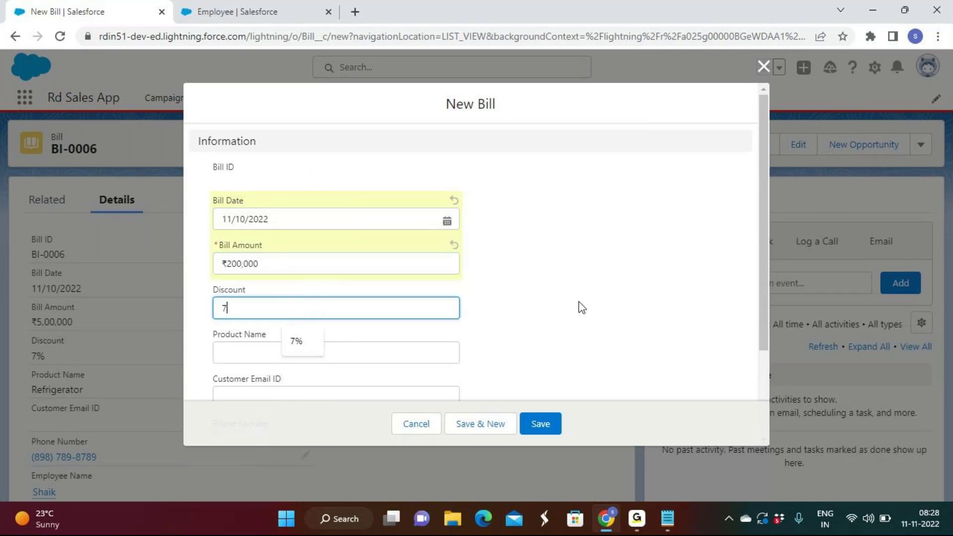
Step: Complete the ₹200,000 bill with product Refrigerator, the customer's phone number and the fifth recent employee, then save it
{"action": "scroll", "coordinate": [578, 307], "scroll_direction": "down", "scroll_amount": 1}
{"action": "left_click", "coordinate": [238, 283]}
{"action": "left_click", "coordinate": [309, 365]}
{"action": "left_click", "coordinate": [265, 371]}
{"action": "left_click", "coordinate": [312, 408]}
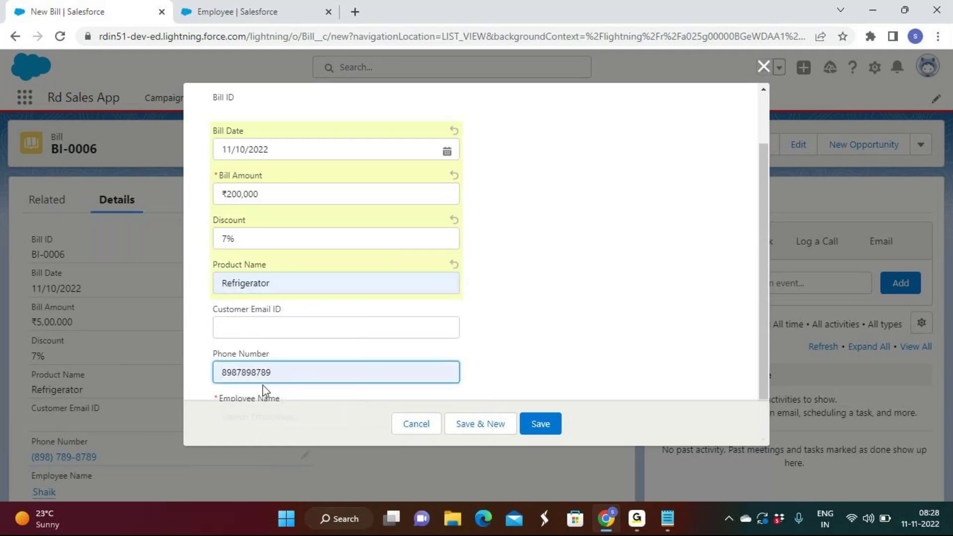
{"action": "scroll", "coordinate": [263, 386], "scroll_direction": "down", "scroll_amount": 1}
{"action": "left_click", "coordinate": [266, 368]}
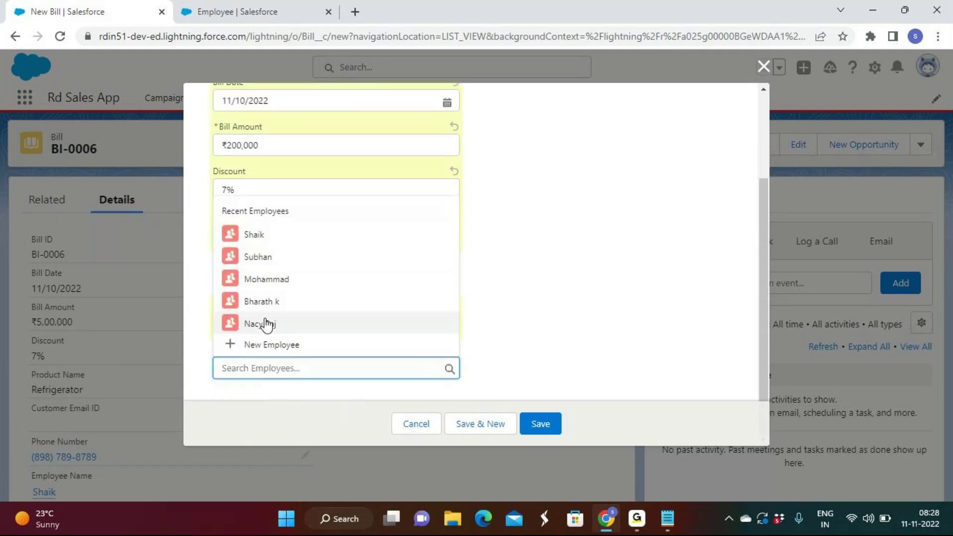
{"action": "left_click", "coordinate": [259, 323]}
{"action": "left_click", "coordinate": [544, 431]}
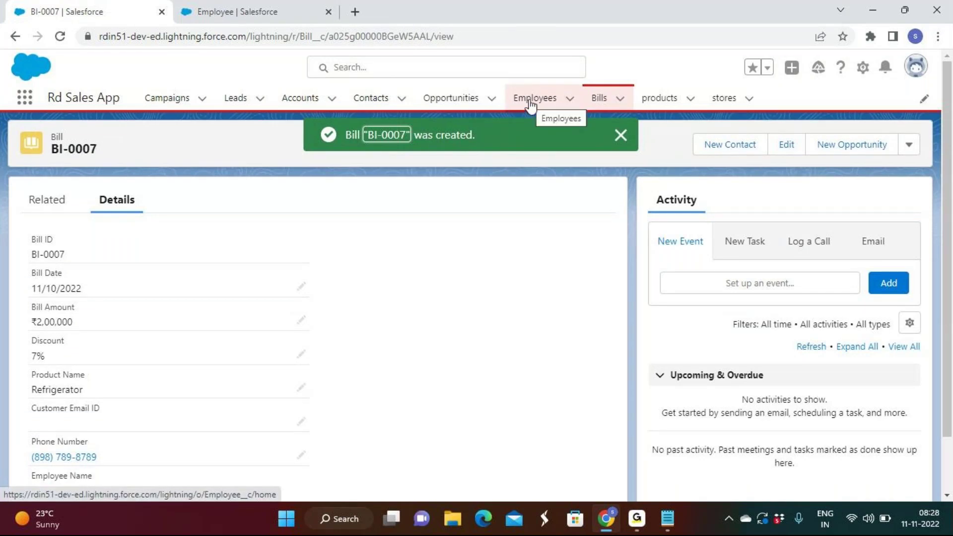
Step: Open employee REI-0001's record, reload it, and check the total bills, total amount, maximum bill amount and minimum discount fields
{"action": "left_click", "coordinate": [515, 102]}
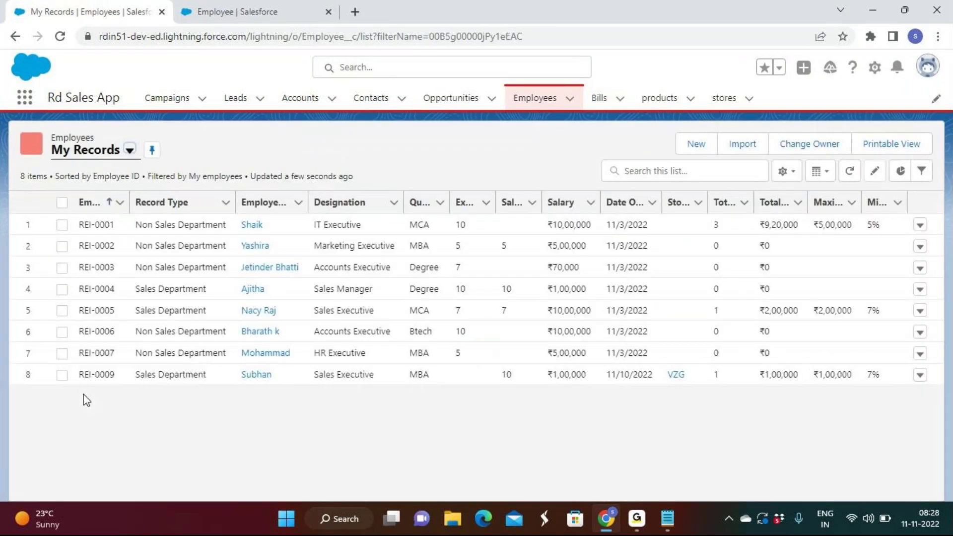
{"action": "left_click", "coordinate": [253, 225]}
{"action": "scroll", "coordinate": [258, 249], "scroll_direction": "down", "scroll_amount": 1}
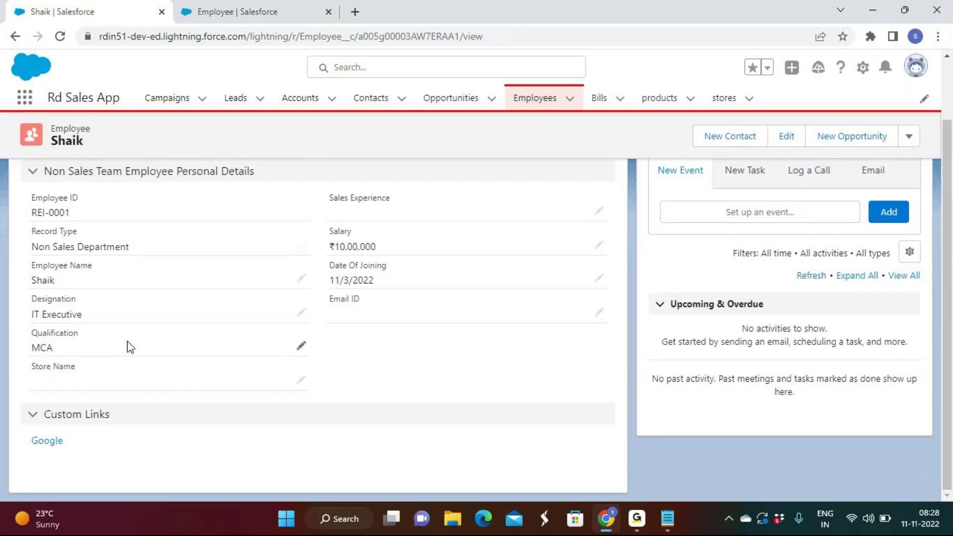
{"action": "left_click", "coordinate": [60, 37]}
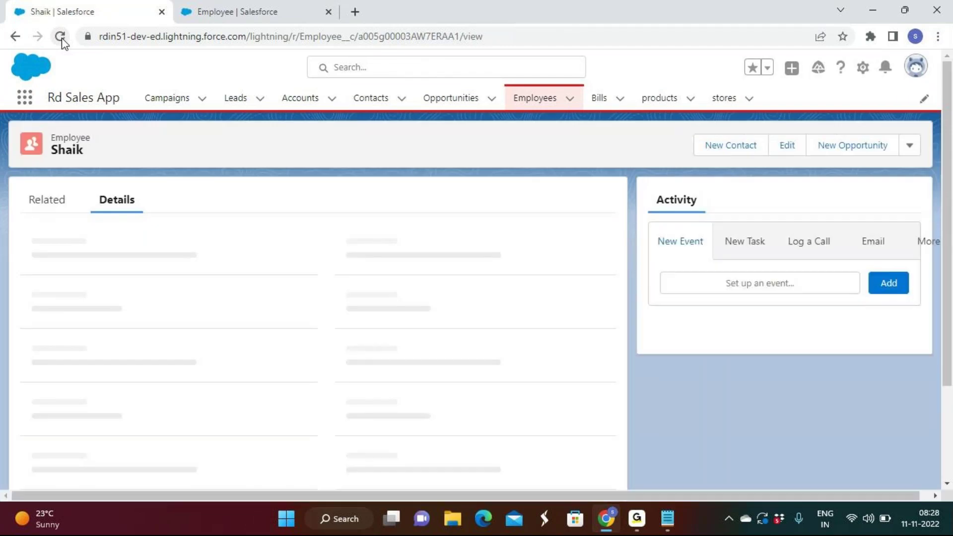
{"action": "scroll", "coordinate": [197, 247], "scroll_direction": "down", "scroll_amount": 4}
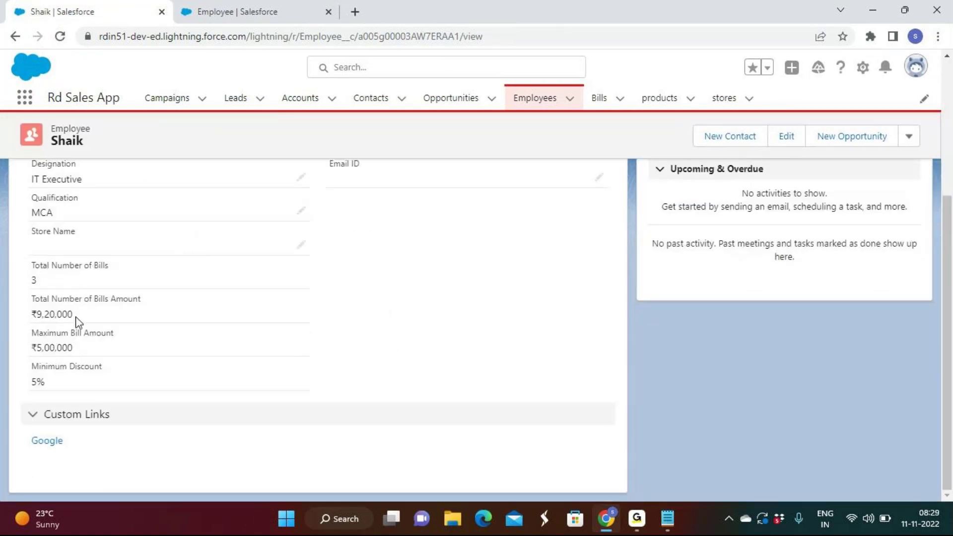
{"action": "left_click_drag", "start_coordinate": [77, 322], "coordinate": [34, 320]}
{"action": "left_click_drag", "start_coordinate": [86, 353], "coordinate": [32, 354]}
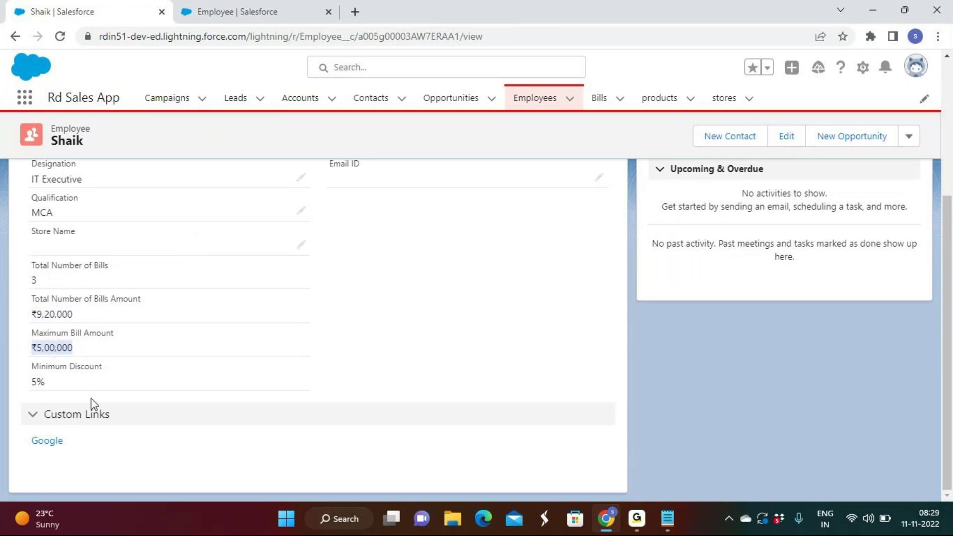
{"action": "left_click_drag", "start_coordinate": [71, 382], "coordinate": [22, 381]}
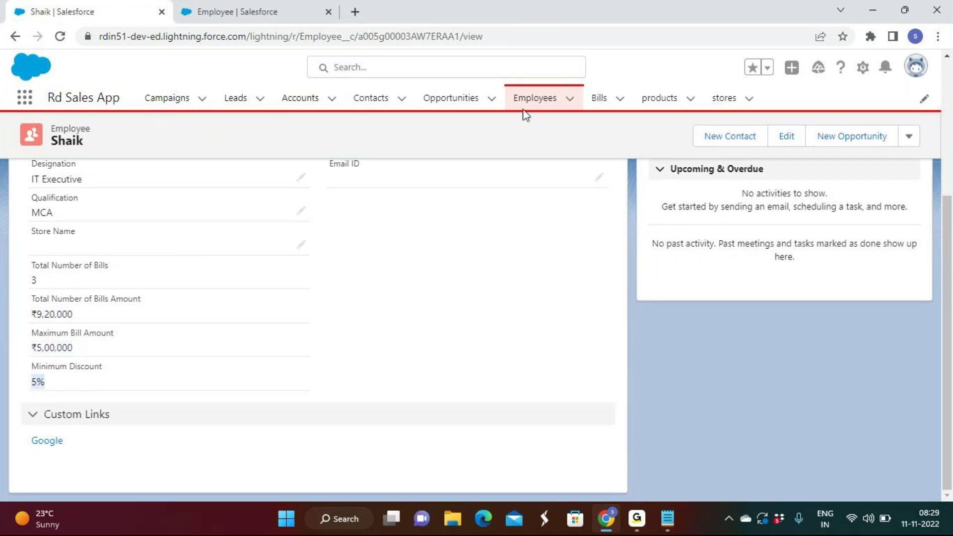
Step: Review the roll-up summary fields on the records of employees REI-0005 and REI-0009
{"action": "left_click", "coordinate": [542, 96]}
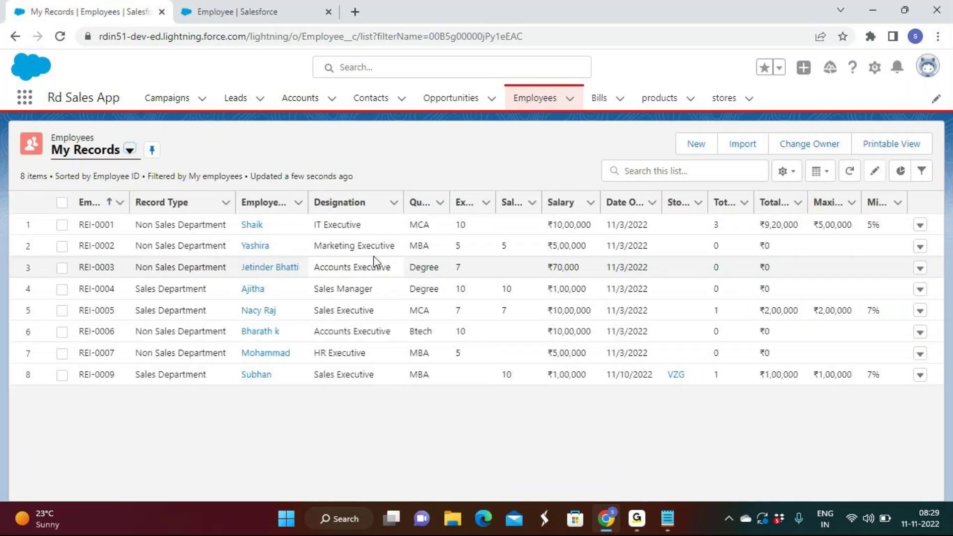
{"action": "left_click", "coordinate": [252, 311]}
{"action": "scroll", "coordinate": [298, 320], "scroll_direction": "down", "scroll_amount": 3}
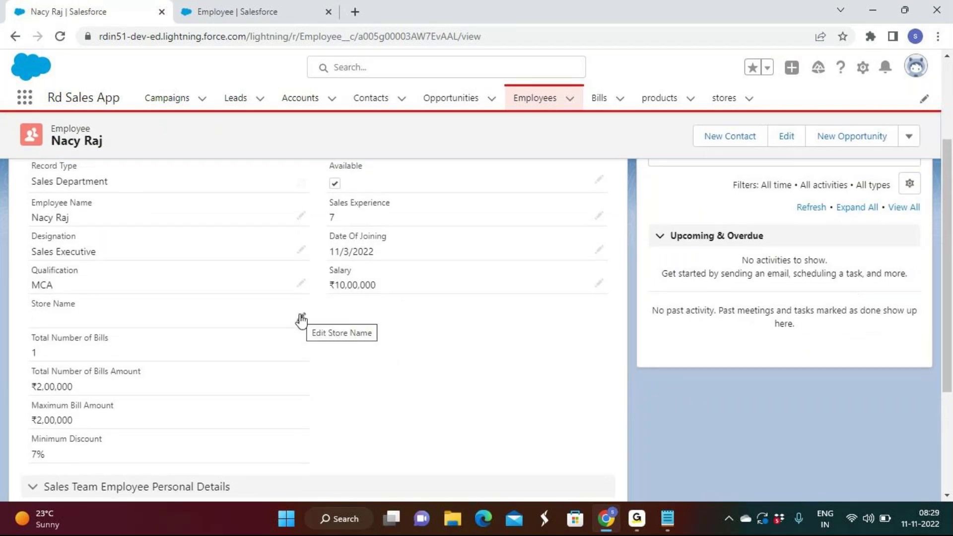
{"action": "left_click", "coordinate": [536, 99]}
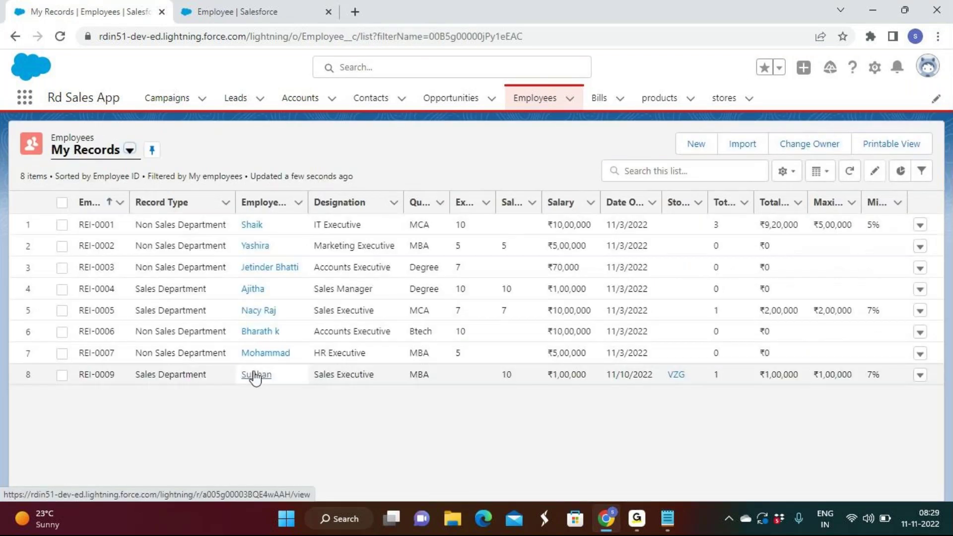
{"action": "left_click", "coordinate": [255, 375]}
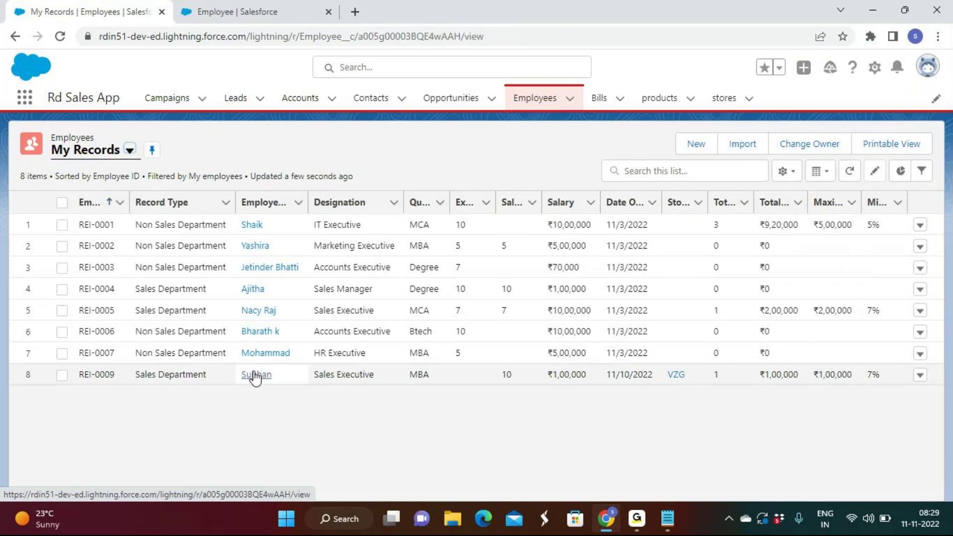
{"action": "scroll", "coordinate": [254, 379], "scroll_direction": "down", "scroll_amount": 5}
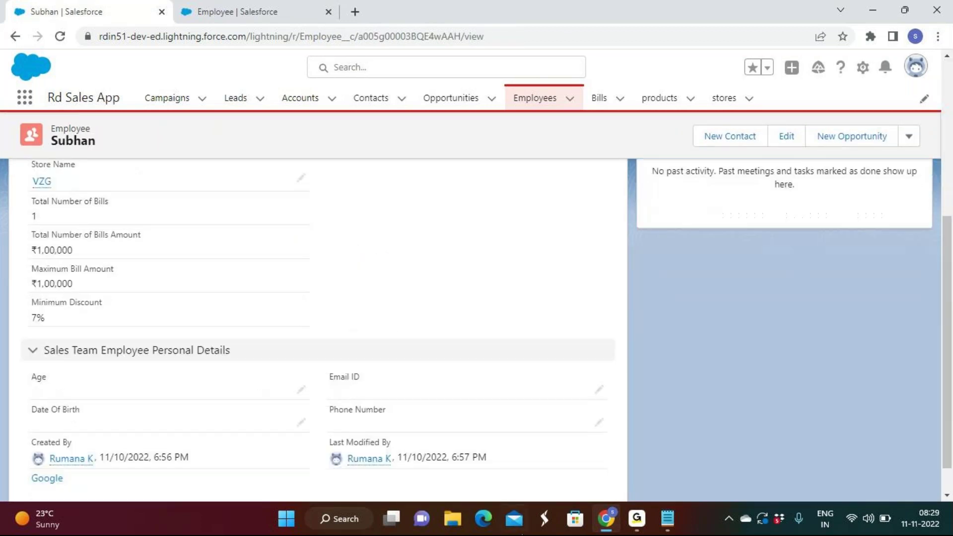
Step: Open the 10 AM batch topics text file from File Explorer, maximize it, and highlight the topics from Getting around App through validation rules
{"action": "left_click", "coordinate": [452, 519]}
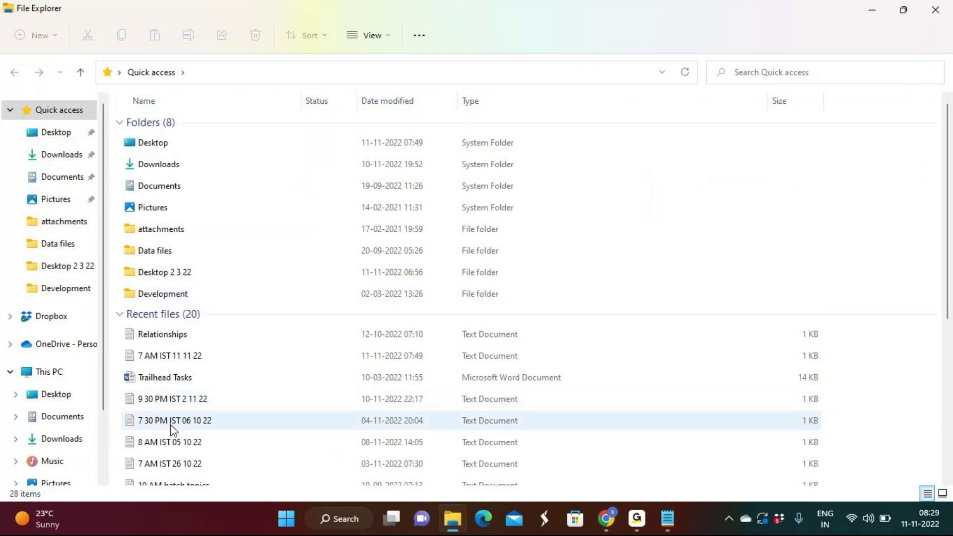
{"action": "left_click", "coordinate": [167, 484]}
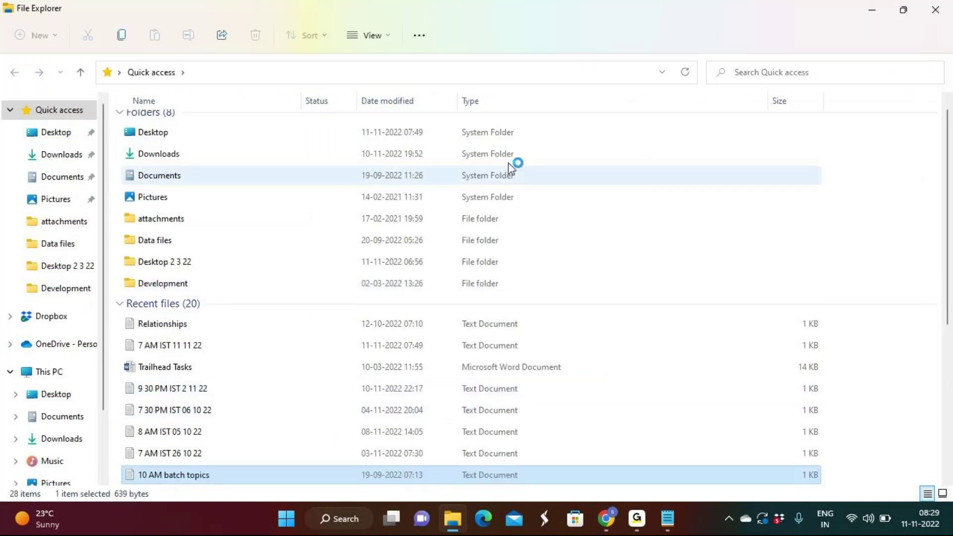
{"action": "left_click", "coordinate": [934, 7]}
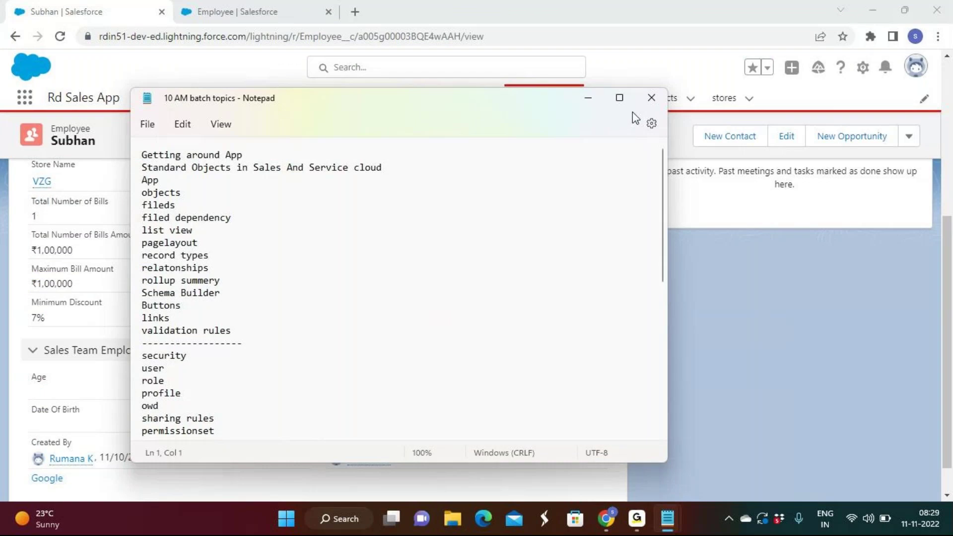
{"action": "left_click", "coordinate": [617, 98]}
{"action": "left_click_drag", "start_coordinate": [102, 244], "coordinate": [2, 61]}
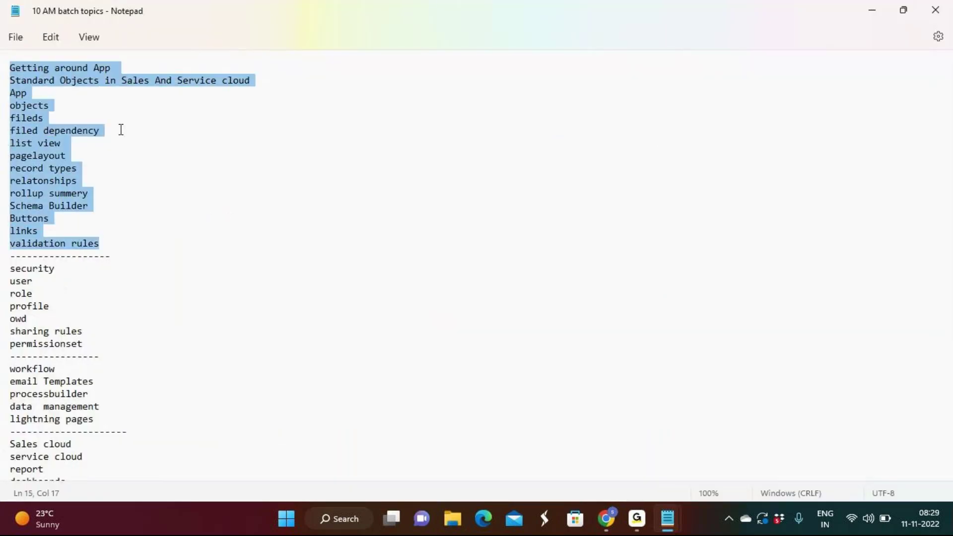
Step: Switch back to Chrome and look over the open employee record from its details down to its last fields
{"action": "left_click", "coordinate": [608, 520]}
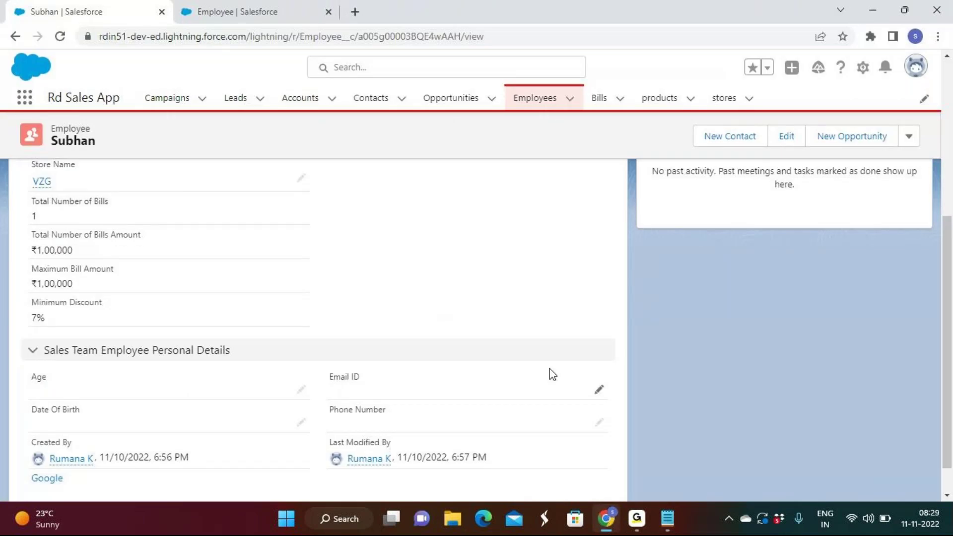
{"action": "scroll", "coordinate": [553, 375], "scroll_direction": "up", "scroll_amount": 4}
{"action": "scroll", "coordinate": [553, 375], "scroll_direction": "down", "scroll_amount": 5}
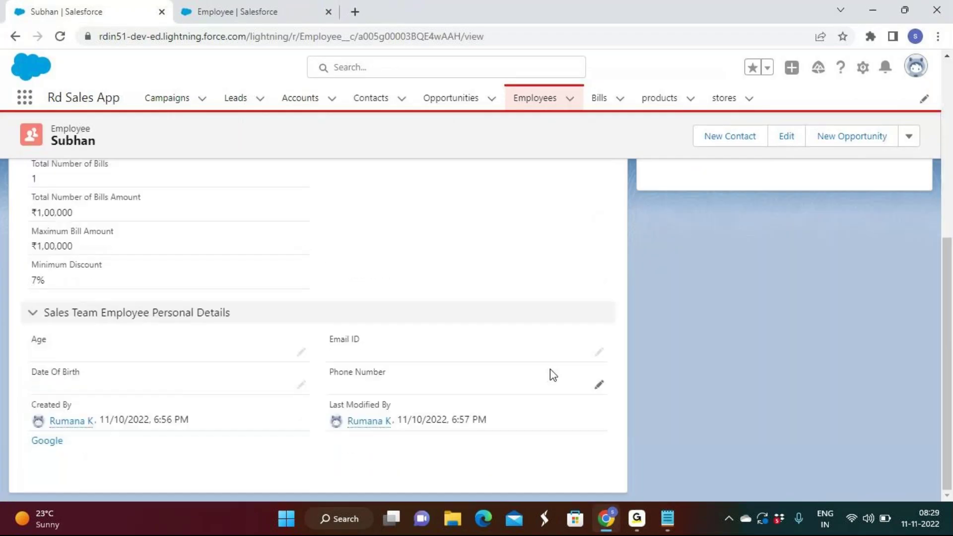
Step: Return to the batch topics in Notepad and review the course topics from security through Health Check
{"action": "left_click", "coordinate": [668, 519]}
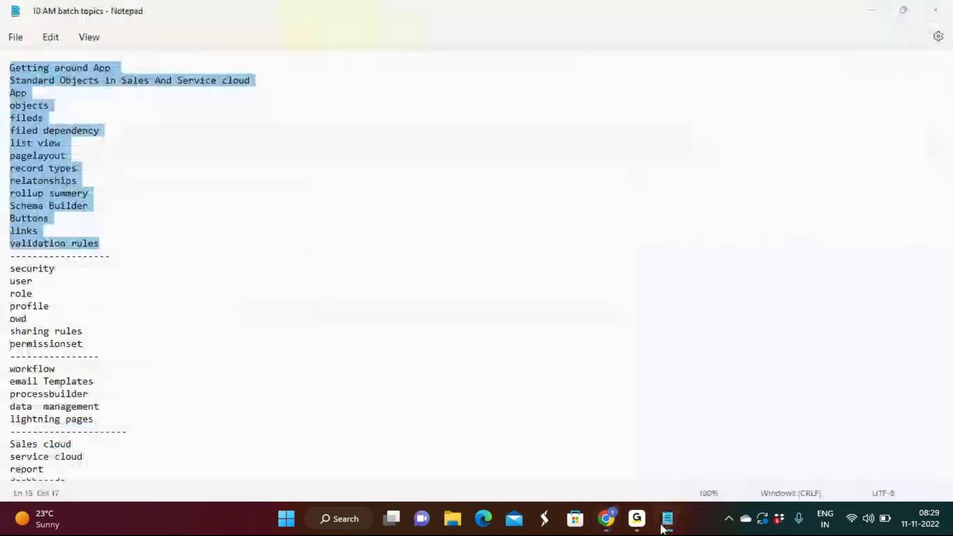
{"action": "left_click", "coordinate": [566, 256]}
{"action": "scroll", "coordinate": [74, 251], "scroll_direction": "down", "scroll_amount": 4}
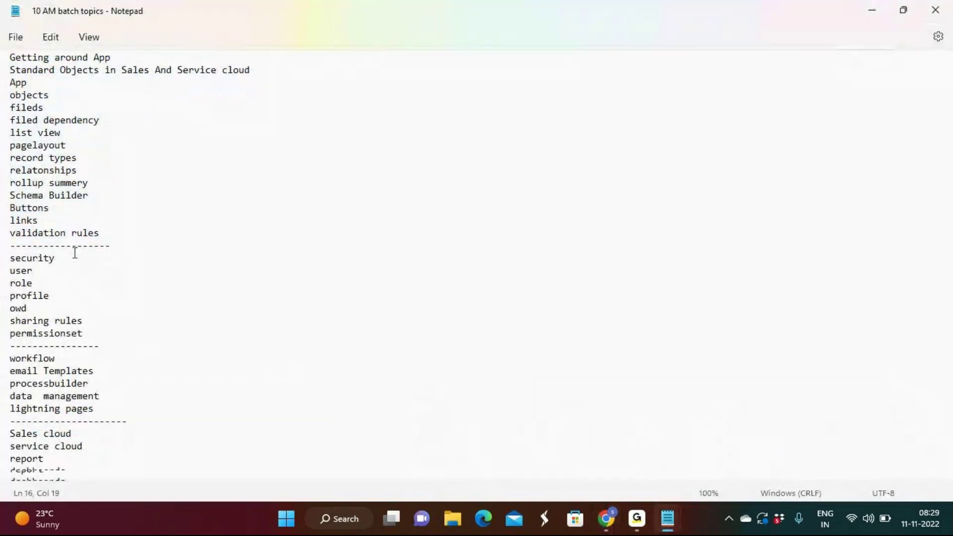
{"action": "left_click_drag", "start_coordinate": [10, 123], "coordinate": [126, 198]}
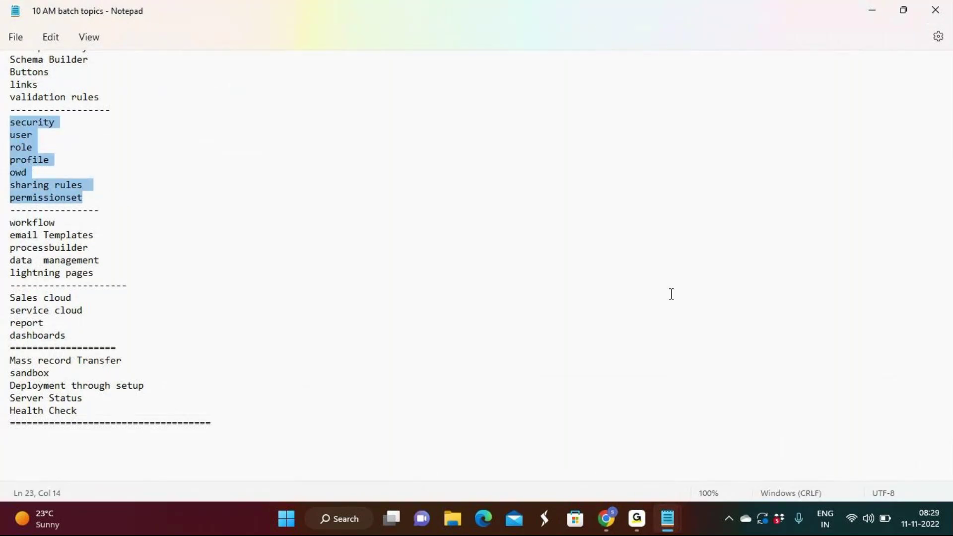
{"action": "left_click", "coordinate": [682, 333]}
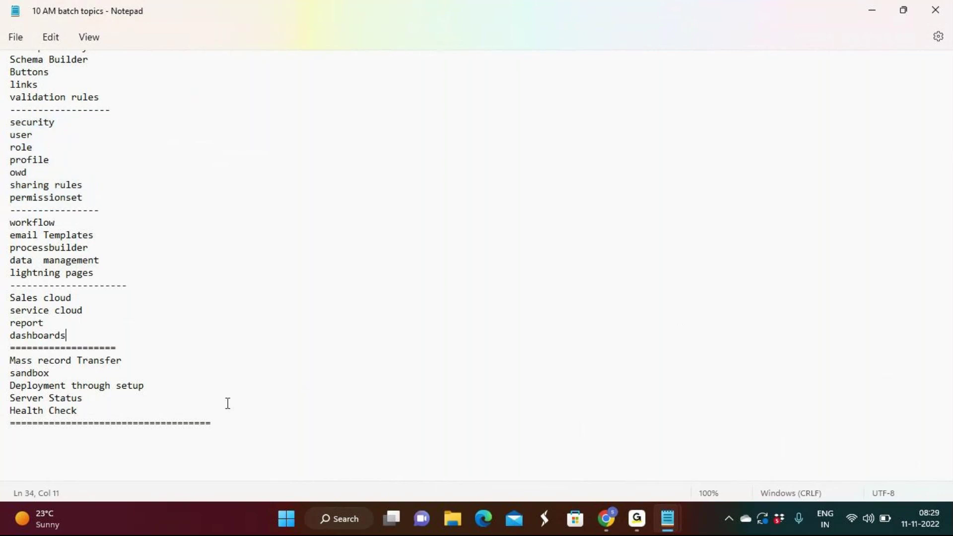
{"action": "mouse_move", "coordinate": [87, 411]}
{"action": "left_mouse_down"}
{"action": "mouse_move", "coordinate": [72, 386]}
{"action": "mouse_move", "coordinate": [4, 124]}
{"action": "left_mouse_up"}
{"action": "left_click", "coordinate": [114, 157]}
Step: Switch briefly to Chrome, then bring back the 10 AM batch topics notes and highlight the remaining topics from security onward
{"action": "left_click", "coordinate": [602, 530]}
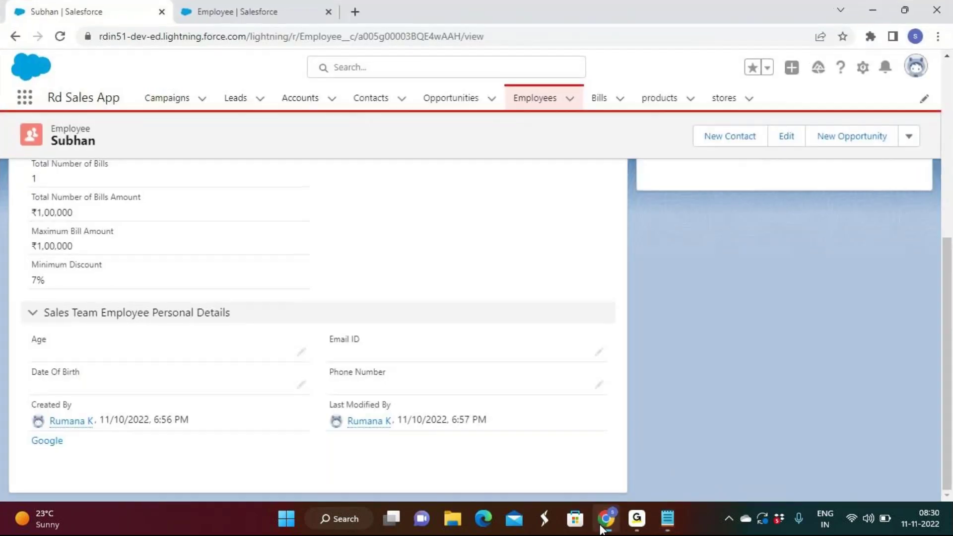
{"action": "mouse_move", "coordinate": [668, 528]}
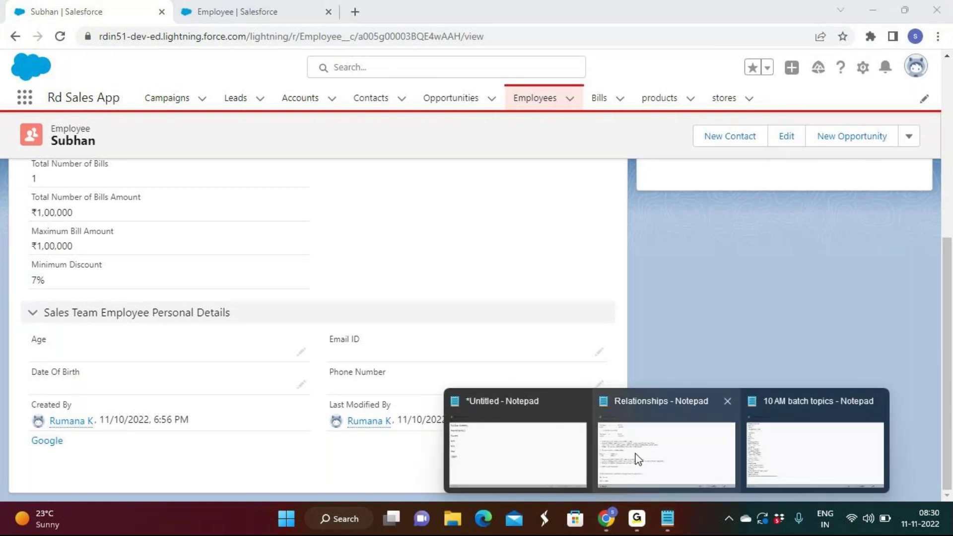
{"action": "left_click", "coordinate": [830, 443]}
{"action": "left_click_drag", "start_coordinate": [10, 122], "coordinate": [218, 419]}
{"action": "left_click", "coordinate": [278, 343]}
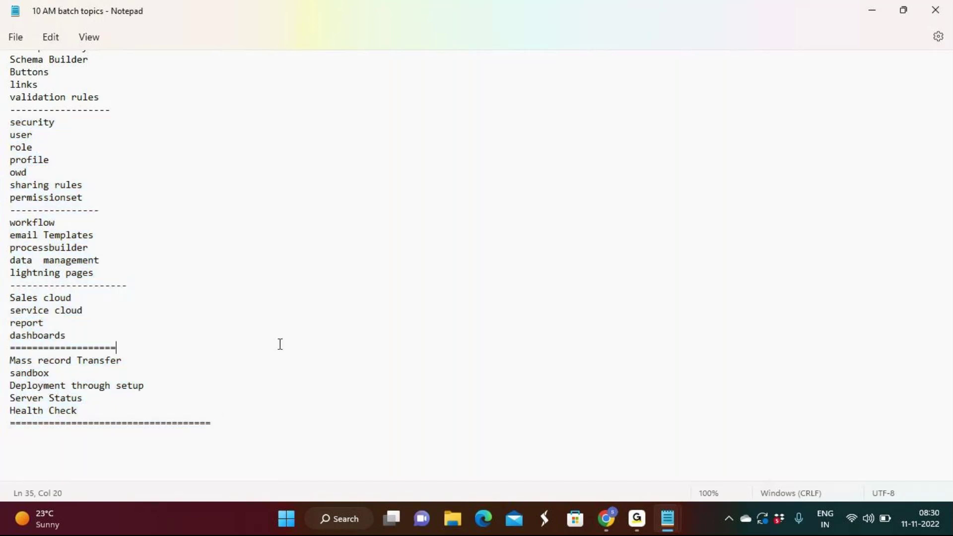
Step: Switch to Chrome and open the Gmail inbox in a new browser tab
{"action": "left_click", "coordinate": [607, 505]}
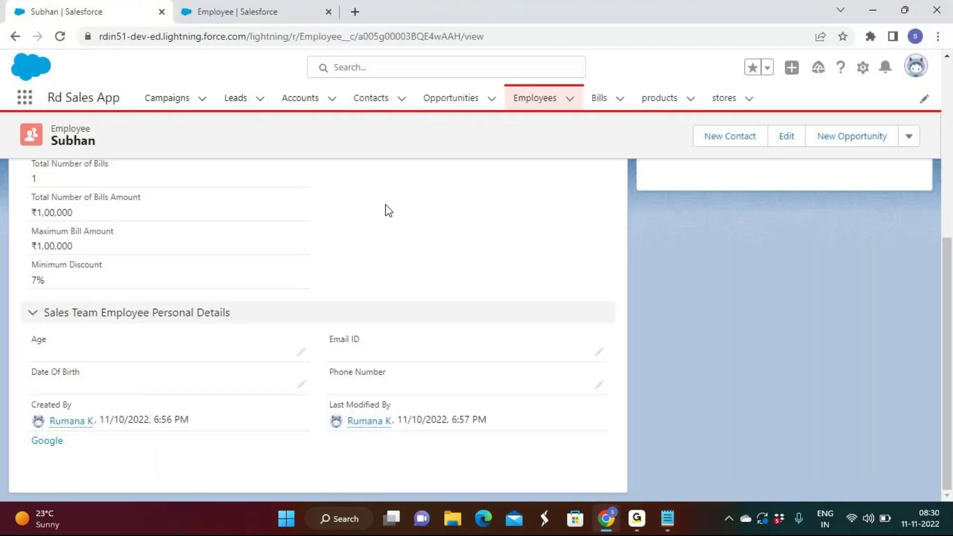
{"action": "left_click", "coordinate": [354, 12]}
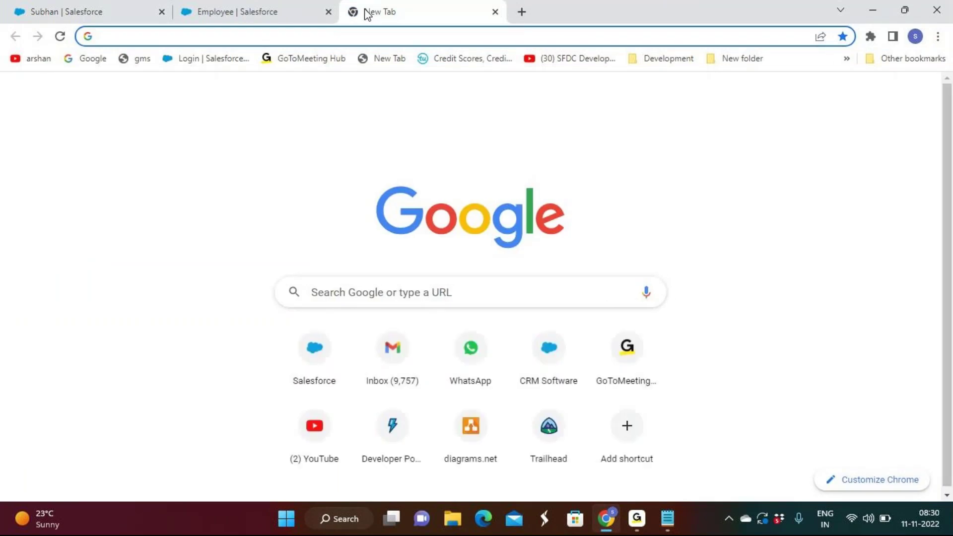
{"action": "type", "text": "mc"}
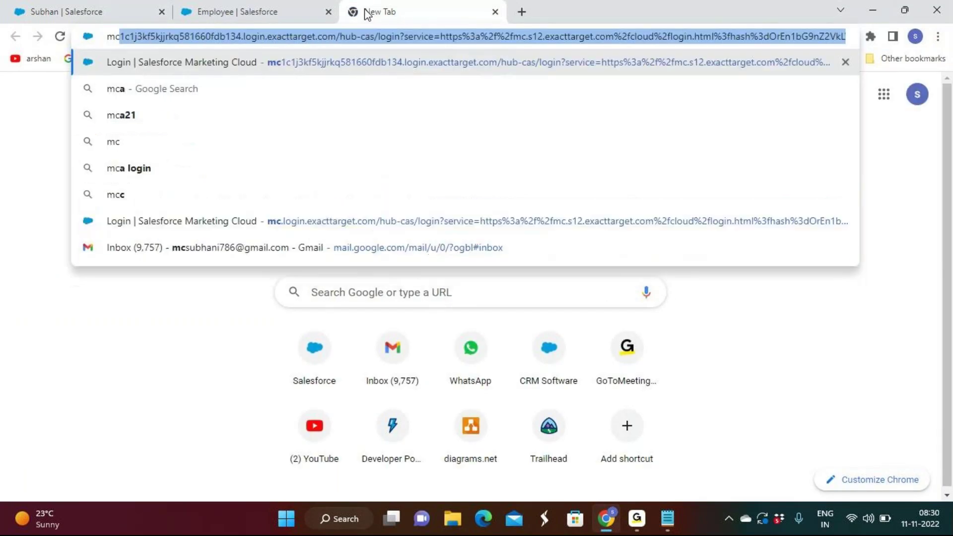
{"action": "left_click", "coordinate": [256, 252]}
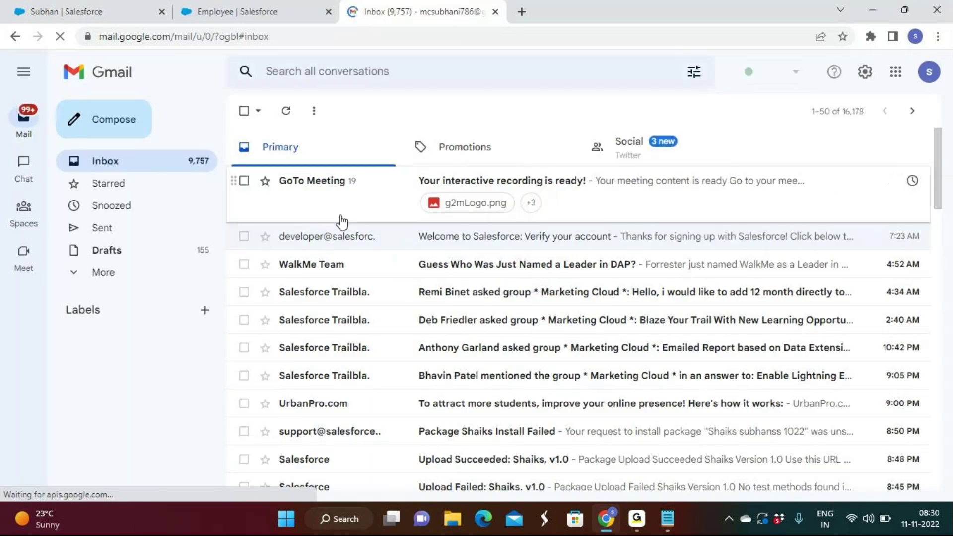
Step: Open the "9:30 PM IST Recordings" email from the sent mail and follow its 10/11/22 recording link
{"action": "left_click", "coordinate": [480, 237]}
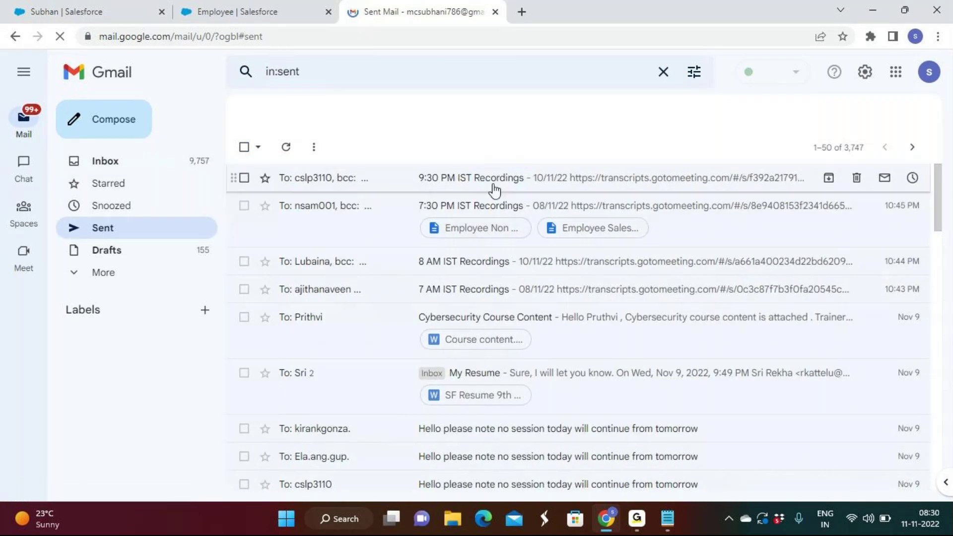
{"action": "left_click", "coordinate": [493, 188]}
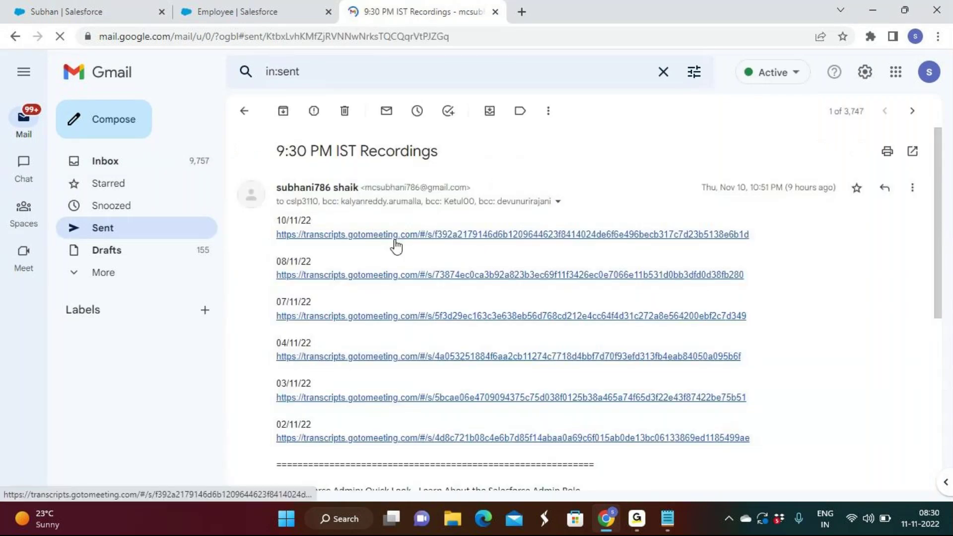
{"action": "left_click", "coordinate": [441, 235]}
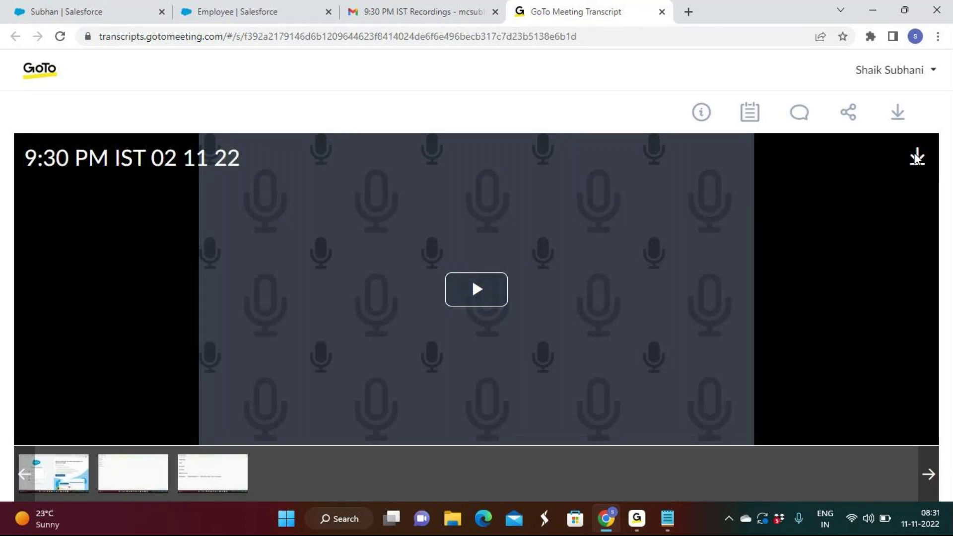
Step: Start downloading the meeting recording as an MP4 video and cancel the save
{"action": "left_click", "coordinate": [917, 158]}
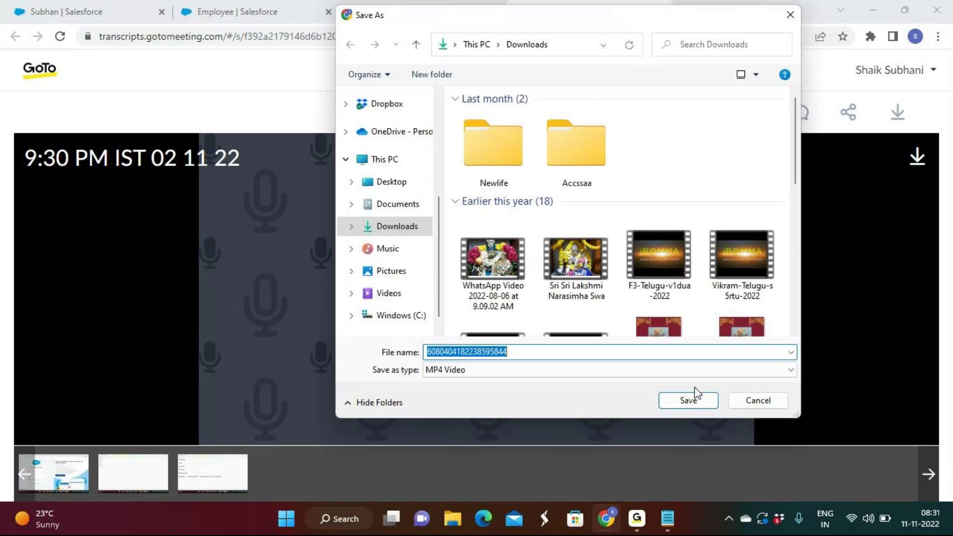
{"action": "left_click", "coordinate": [758, 401]}
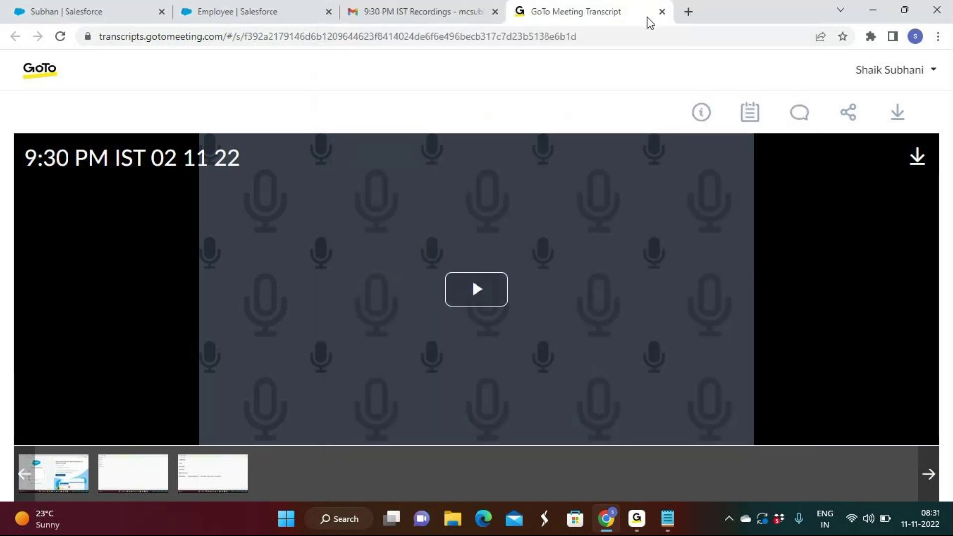
Step: Close the GoTo recording and Gmail tabs to return to the Employee object's Fields & Relationships, and switch to the GoTo meeting app
{"action": "left_click", "coordinate": [662, 11]}
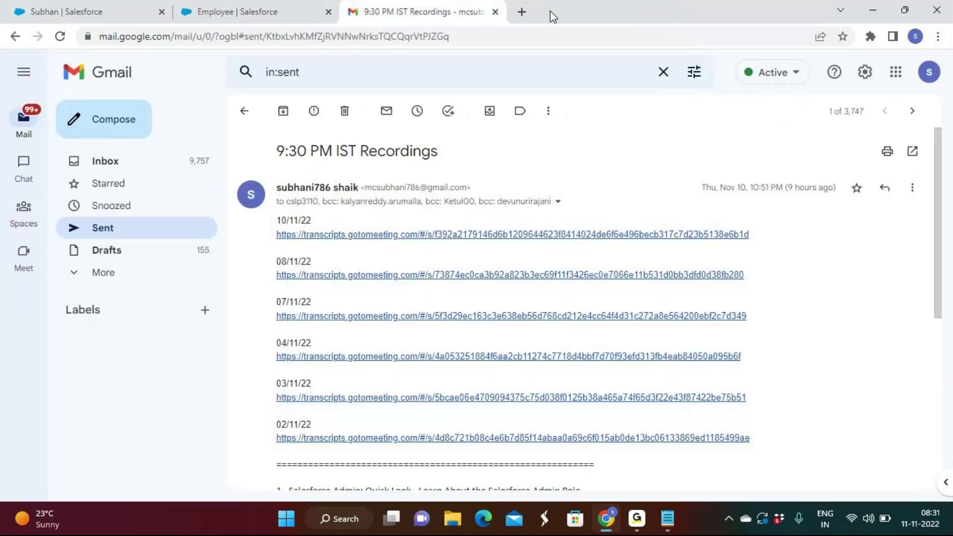
{"action": "left_click", "coordinate": [496, 12]}
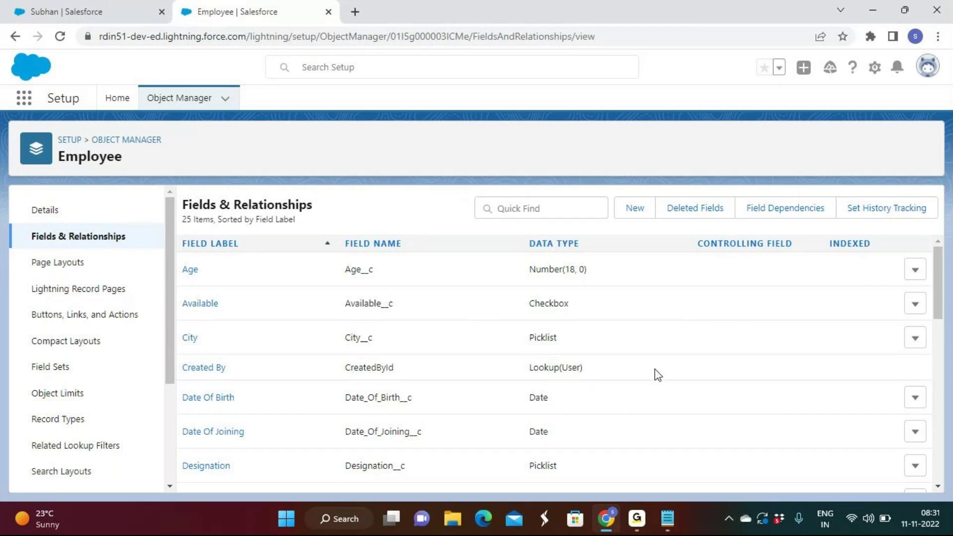
{"action": "left_click", "coordinate": [631, 489]}
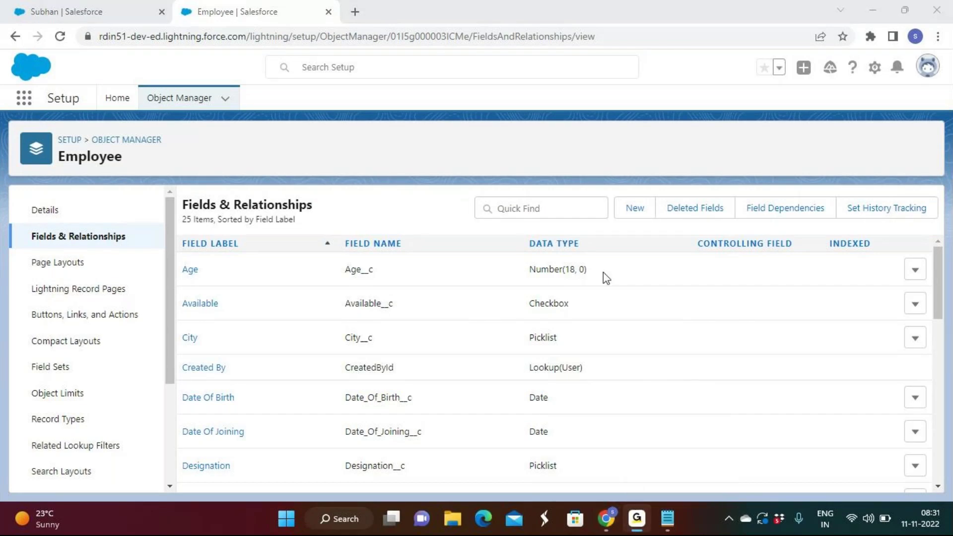